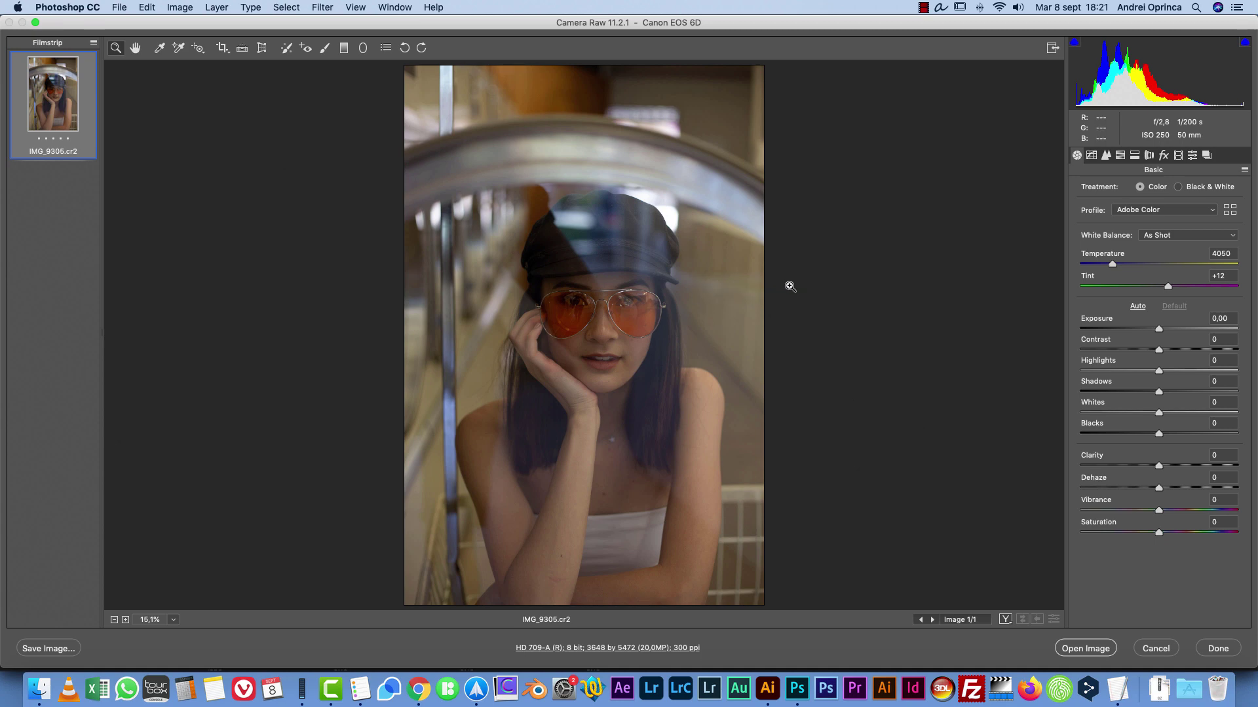
Step: Set the raw photo's Exposure to +0.60, Contrast to +9 and Clarity to +9
{"action": "left_click", "coordinate": [1164, 329]}
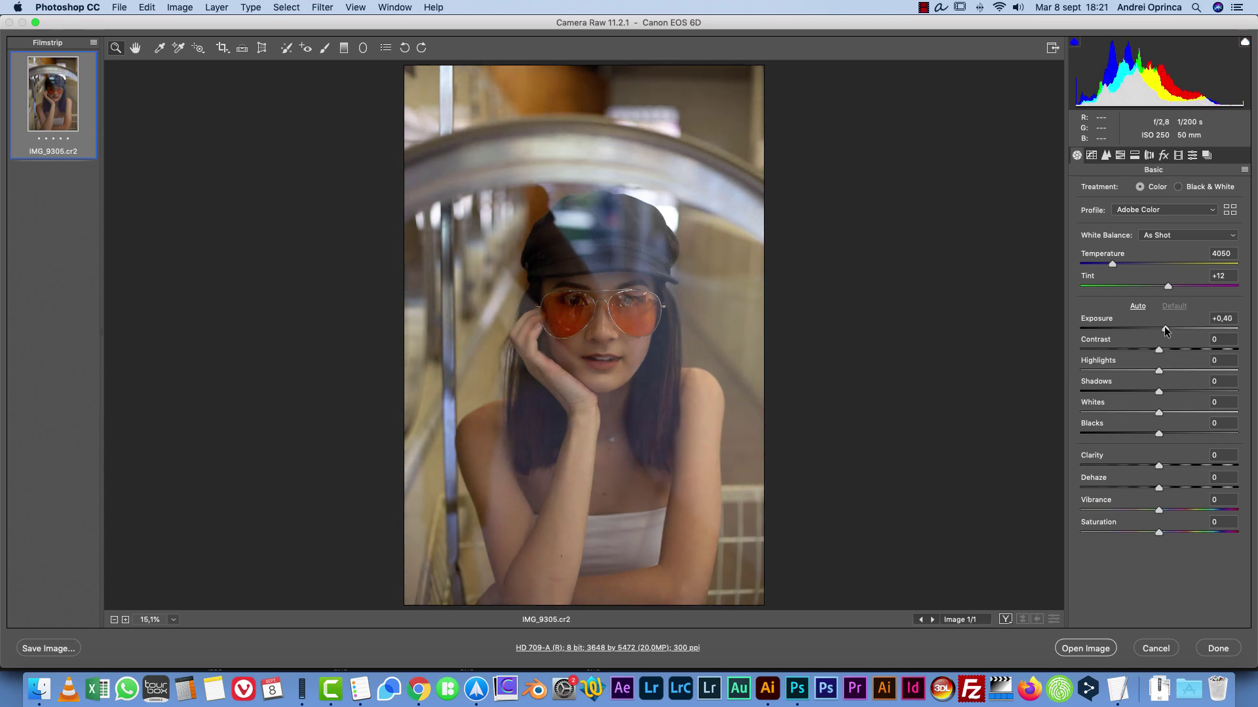
{"action": "left_click", "coordinate": [1168, 329]}
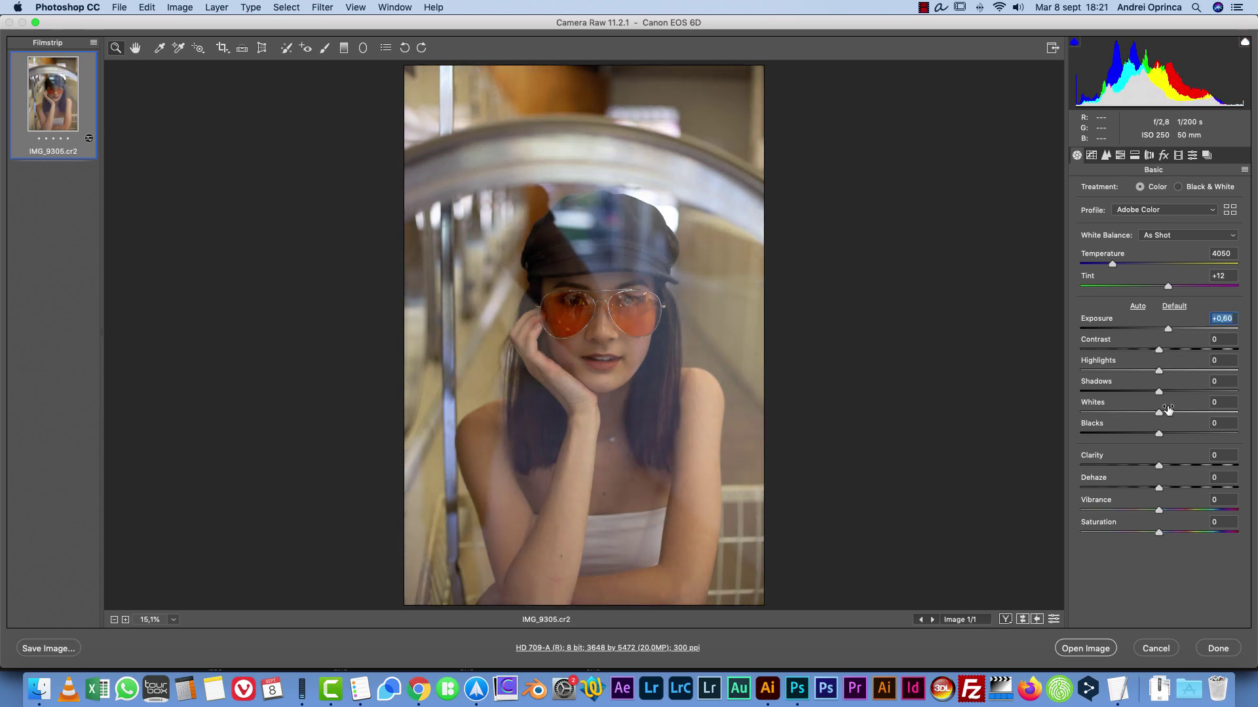
{"action": "left_click_drag", "start_coordinate": [1159, 465], "coordinate": [1176, 466]}
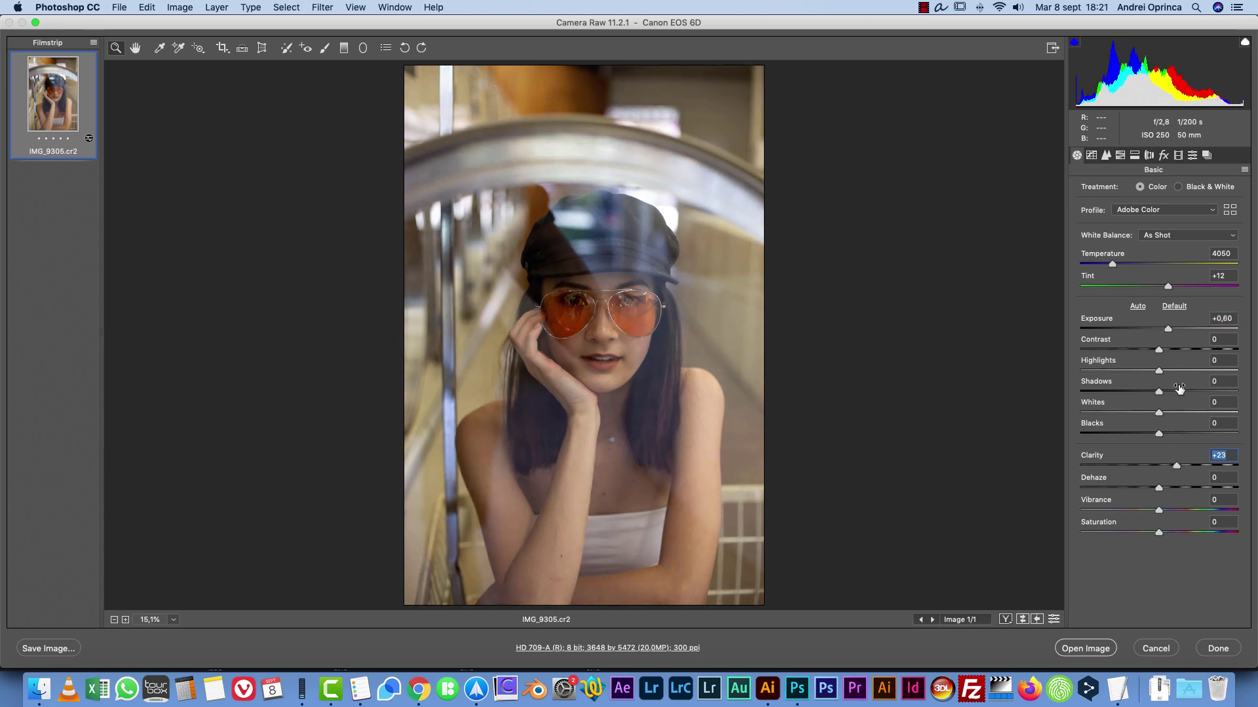
{"action": "left_click_drag", "start_coordinate": [1160, 349], "coordinate": [1169, 349]}
{"action": "left_click_drag", "start_coordinate": [1175, 466], "coordinate": [1165, 465]}
Step: Set Vibrance to +13 and Saturation to +4, and cool the white balance to Temperature 3750 with Tint +20
{"action": "mouse_move", "coordinate": [1159, 511]}
{"action": "left_mouse_down"}
{"action": "mouse_move", "coordinate": [1169, 511]}
{"action": "mouse_move", "coordinate": [1162, 532]}
{"action": "left_mouse_up"}
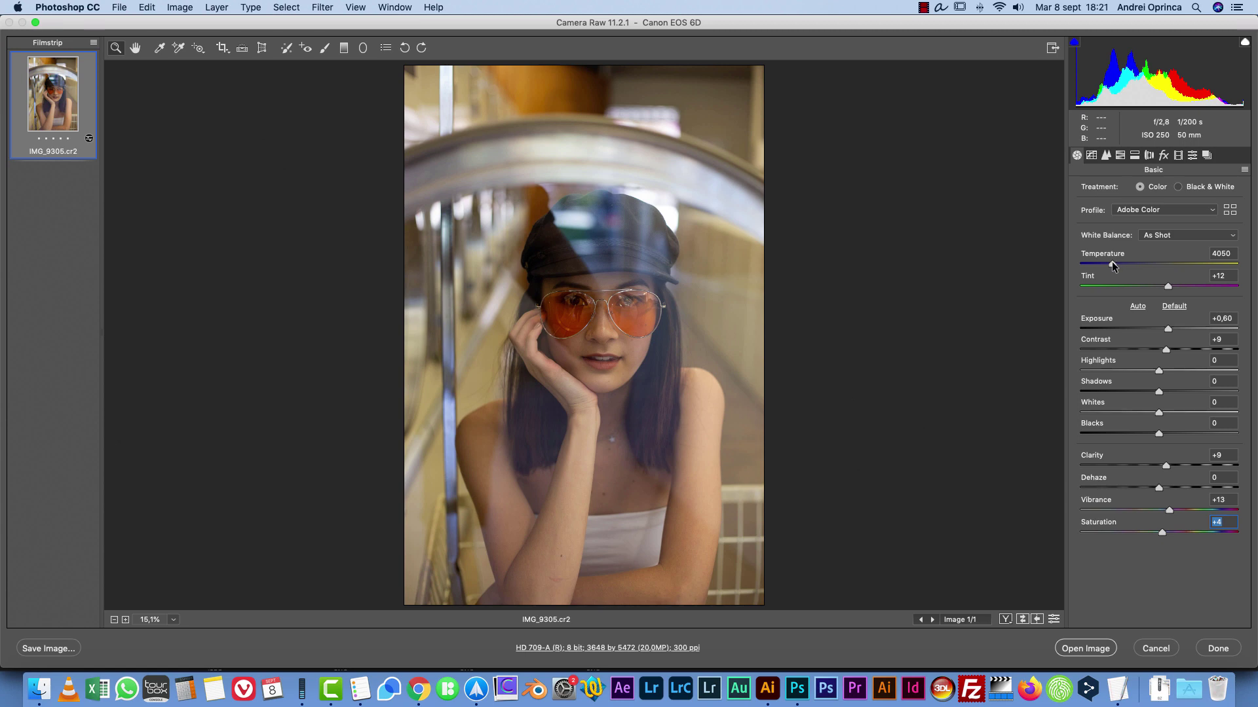
{"action": "mouse_move", "coordinate": [1113, 266]}
{"action": "left_mouse_down"}
{"action": "mouse_move", "coordinate": [1122, 274]}
{"action": "mouse_move", "coordinate": [1106, 264]}
{"action": "left_mouse_up"}
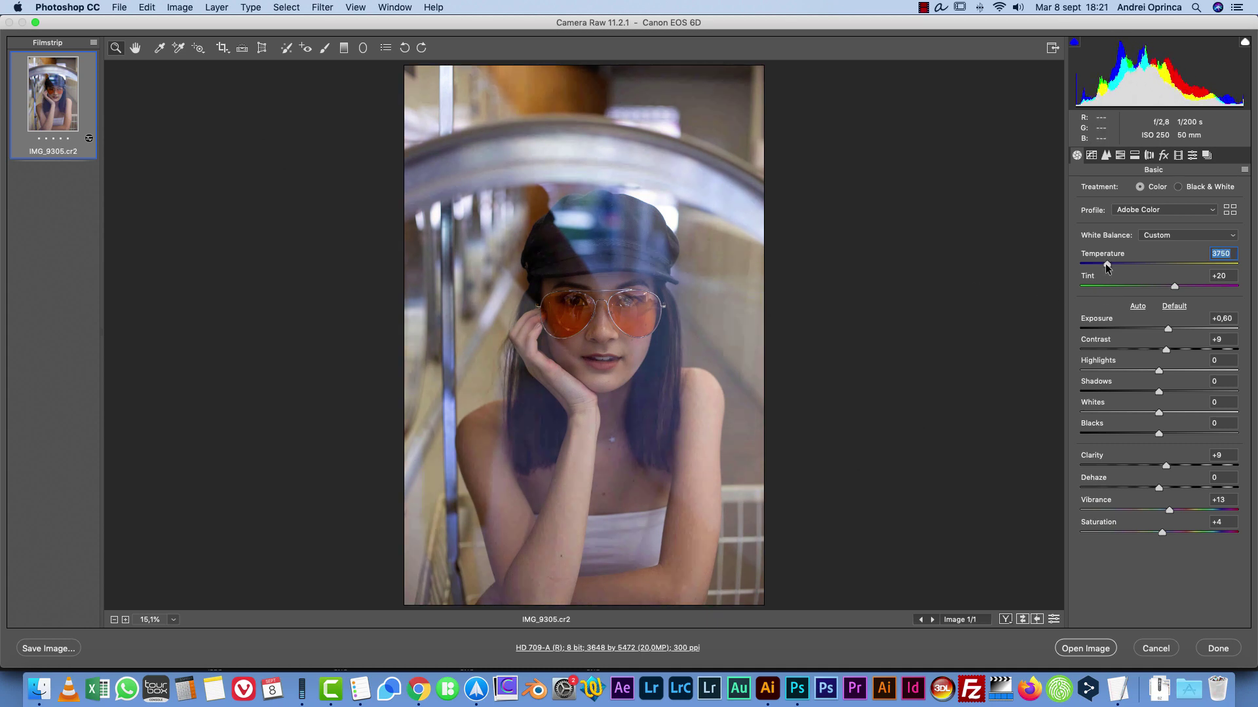
Step: Calibrate the primaries: Blue Hue -19 and Saturation +4, Red Hue +14 and Saturation +25, Green Hue -7 and Saturation +3
{"action": "left_click", "coordinate": [1178, 155]}
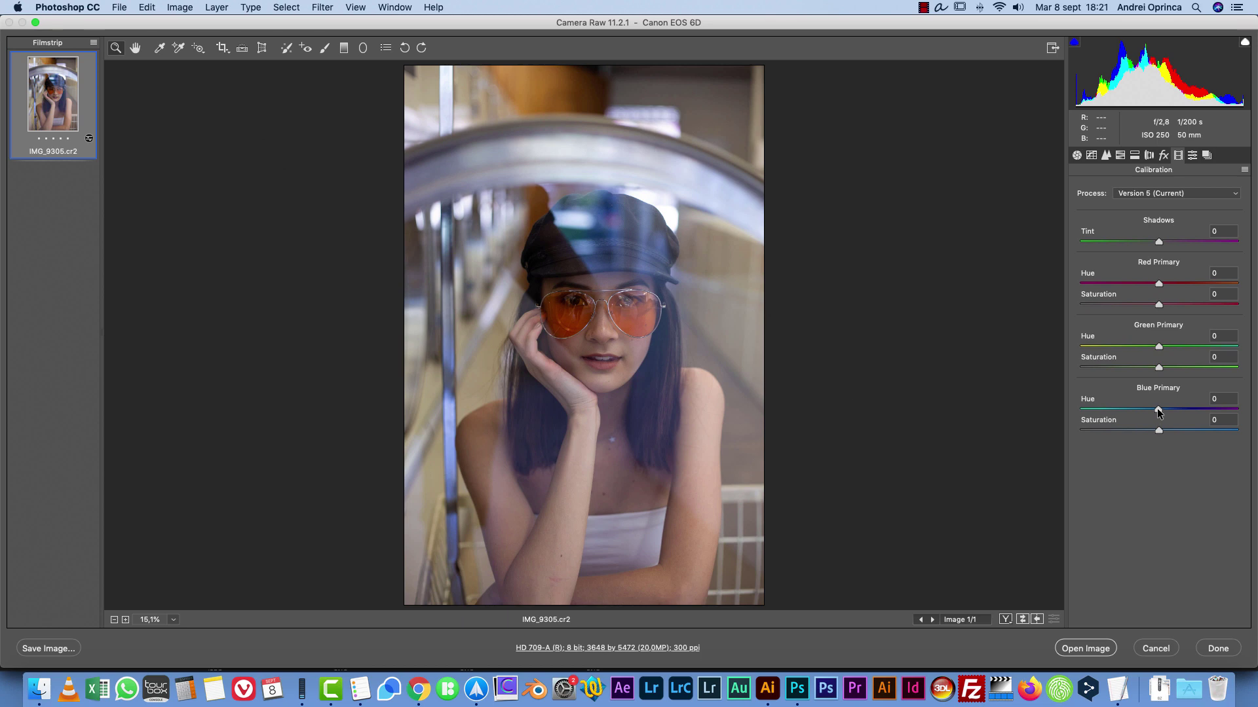
{"action": "mouse_move", "coordinate": [1158, 411]}
{"action": "left_mouse_down"}
{"action": "mouse_move", "coordinate": [1082, 410]}
{"action": "mouse_move", "coordinate": [1166, 430]}
{"action": "mouse_move", "coordinate": [1152, 410]}
{"action": "mouse_move", "coordinate": [1140, 412]}
{"action": "mouse_move", "coordinate": [1162, 431]}
{"action": "left_mouse_up"}
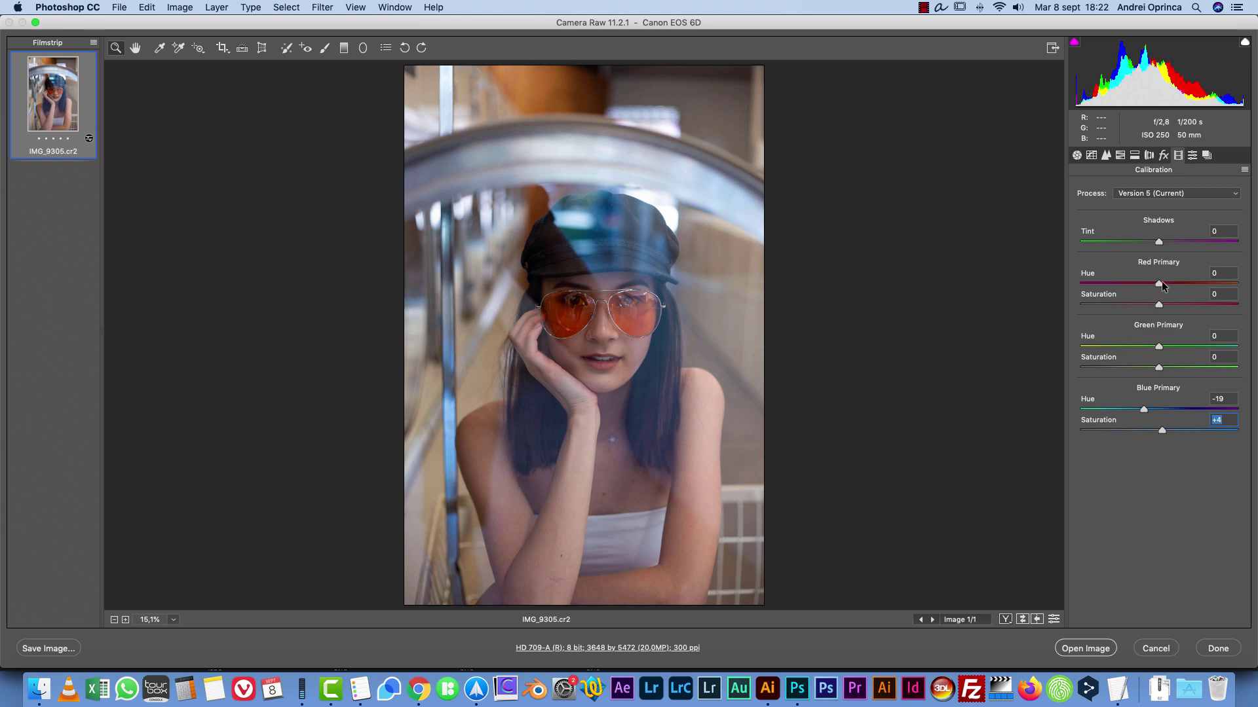
{"action": "left_click_drag", "start_coordinate": [1160, 283], "coordinate": [1179, 306]}
{"action": "mouse_move", "coordinate": [1158, 347]}
{"action": "left_mouse_down"}
{"action": "mouse_move", "coordinate": [1187, 348]}
{"action": "mouse_move", "coordinate": [1135, 347]}
{"action": "mouse_move", "coordinate": [1193, 347]}
{"action": "mouse_move", "coordinate": [1148, 346]}
{"action": "mouse_move", "coordinate": [1177, 364]}
{"action": "mouse_move", "coordinate": [1161, 364]}
{"action": "left_mouse_up"}
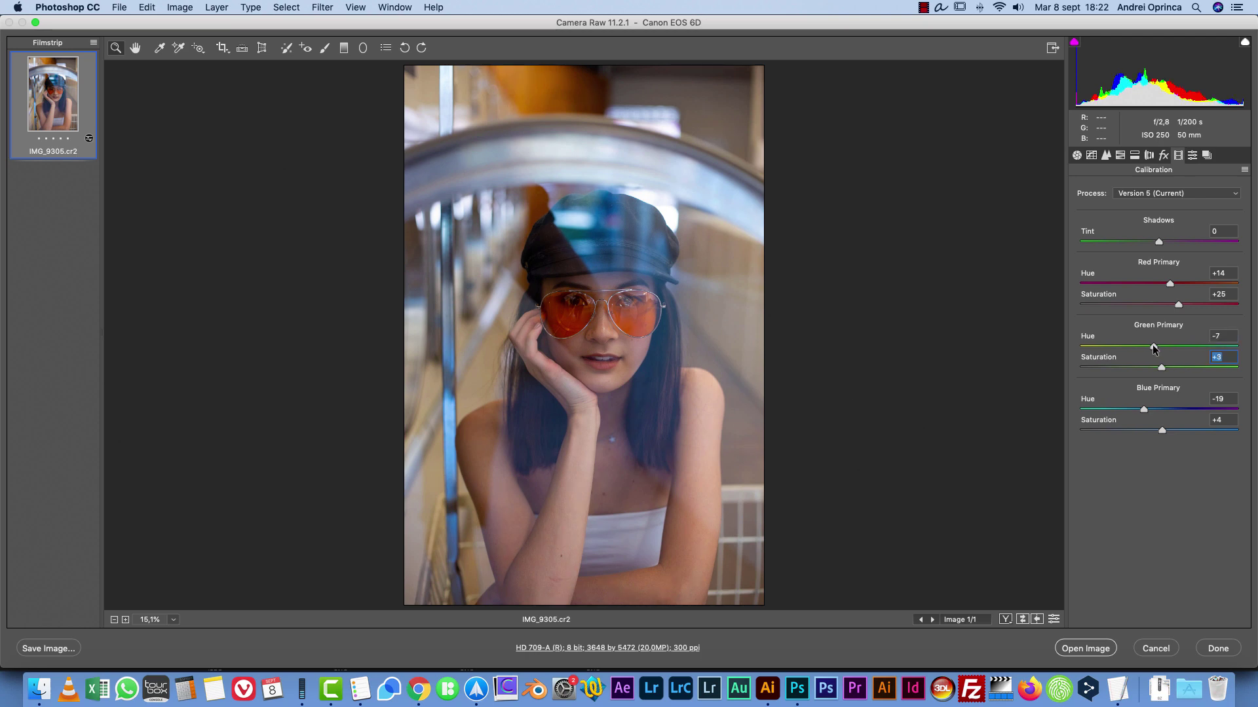
{"action": "left_click", "coordinate": [1154, 347]}
Step: Open the adjusted raw photo in Photoshop as a smart object
{"action": "key", "text": "shift"}
{"action": "left_click", "coordinate": [1094, 648], "text": "shift"}
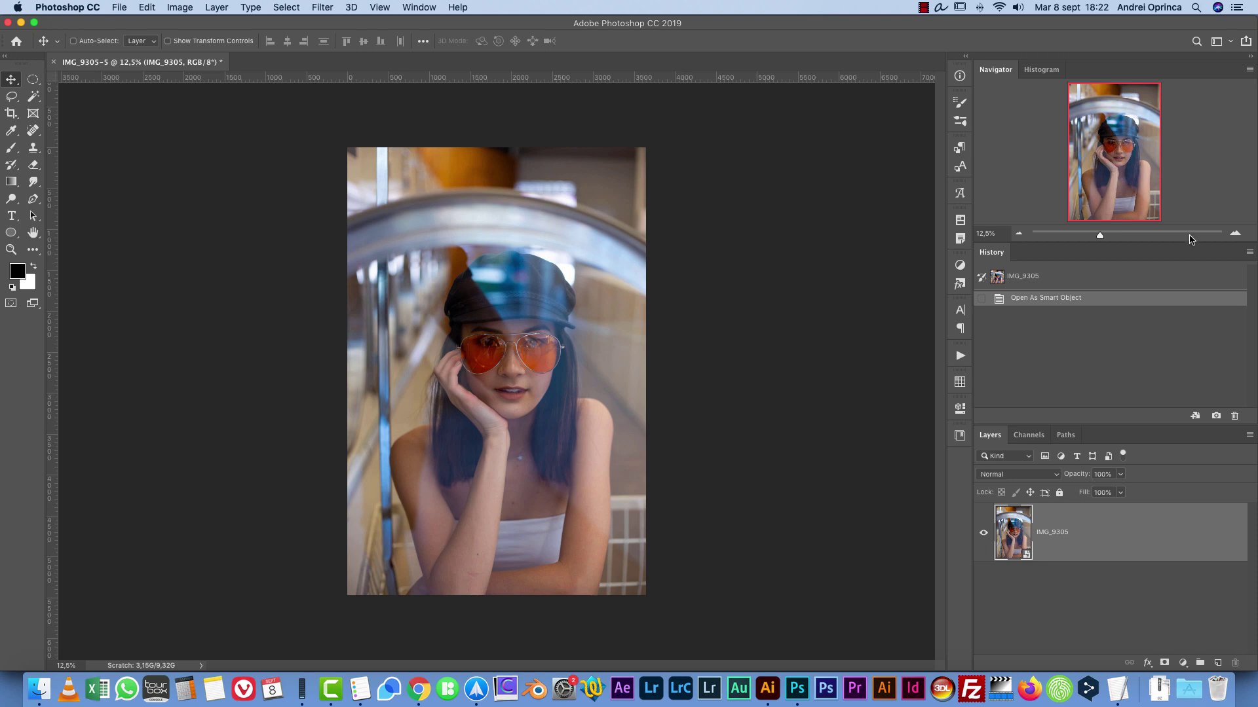
Step: Add a Gradient Map adjustment layer above the IMG_9305 photo layer
{"action": "left_click", "coordinate": [1235, 234]}
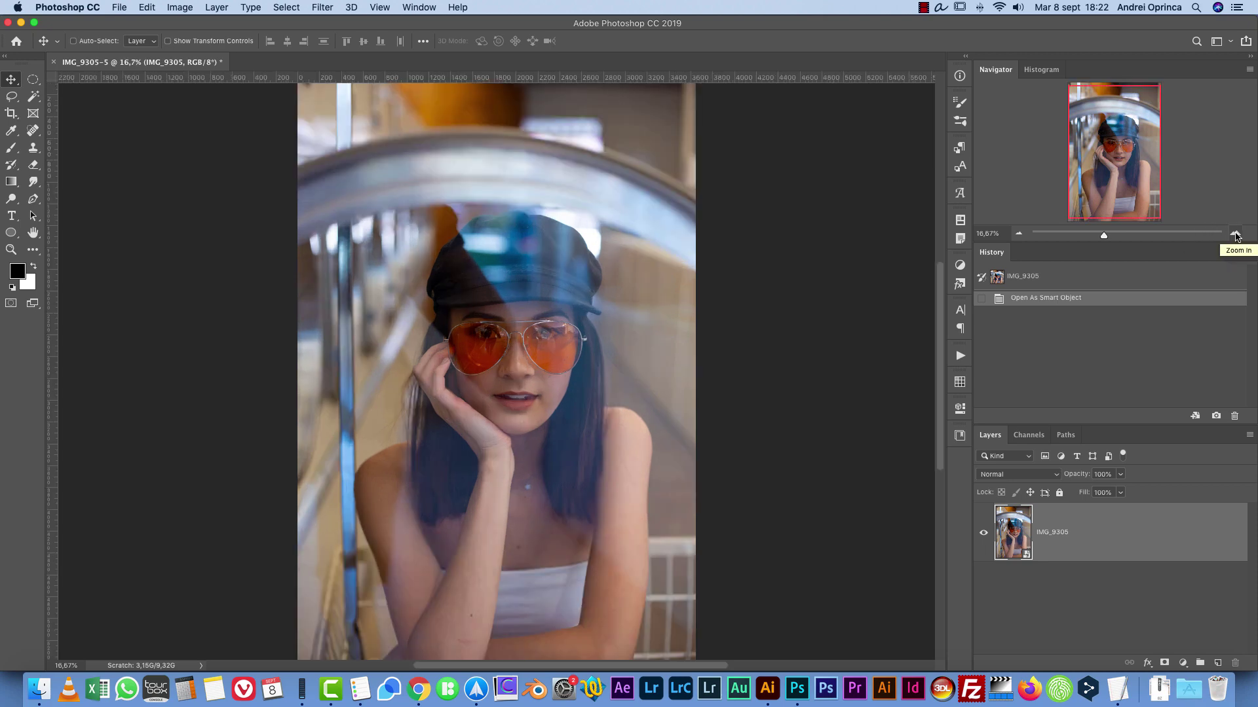
{"action": "left_click", "coordinate": [1182, 663]}
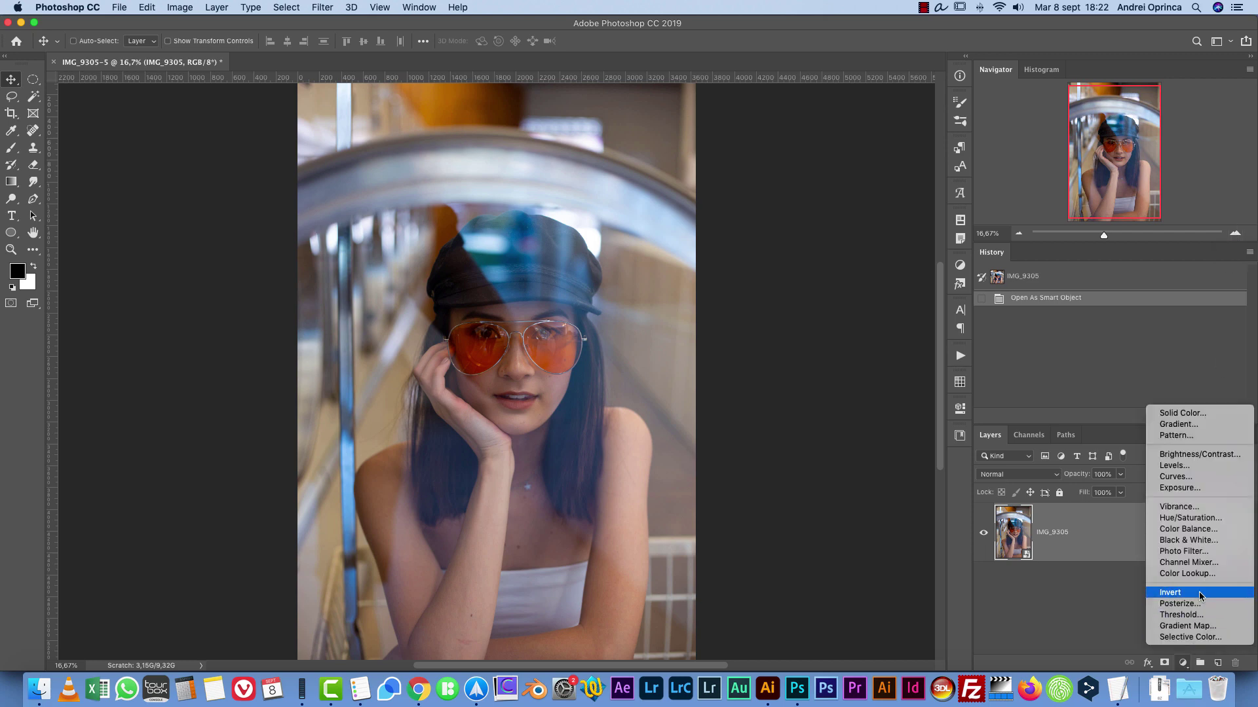
{"action": "left_click", "coordinate": [1192, 627]}
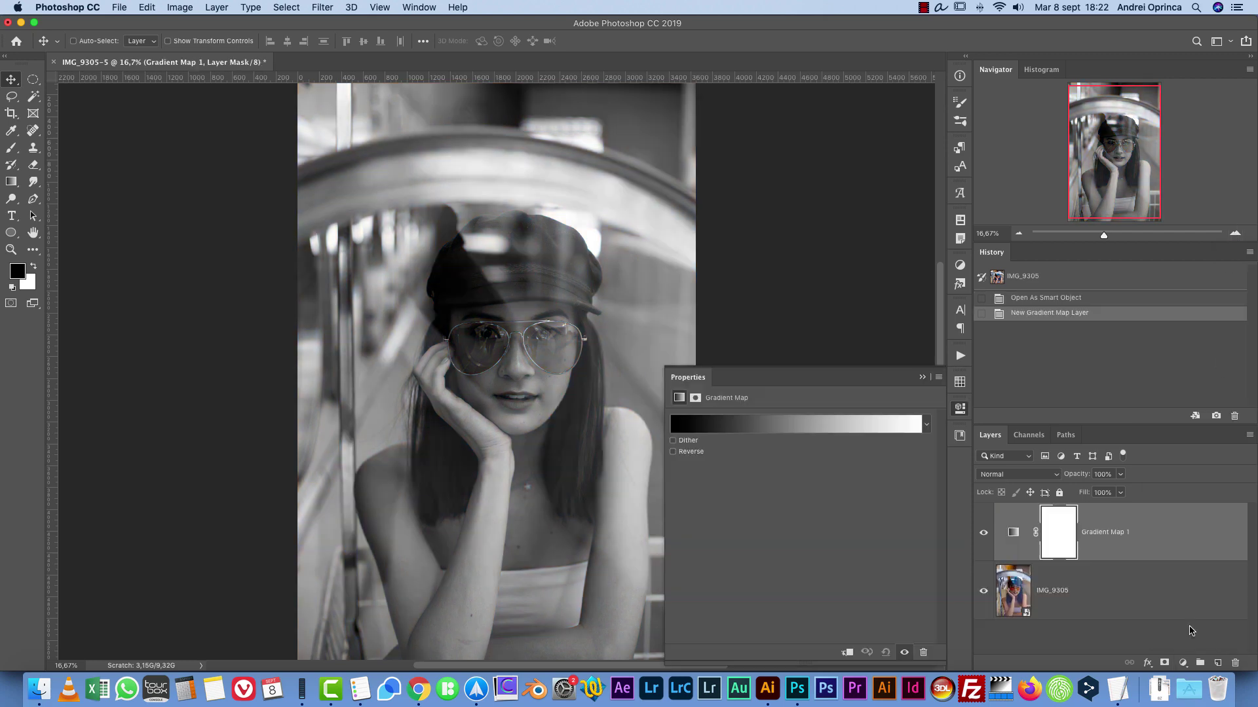
Step: Apply the Warm winter Lutmix preset to the gradient map and reverse the gradient
{"action": "left_click", "coordinate": [807, 430]}
{"action": "mouse_move", "coordinate": [921, 344]}
{"action": "left_mouse_down"}
{"action": "mouse_move", "coordinate": [911, 454]}
{"action": "mouse_move", "coordinate": [932, 334]}
{"action": "left_mouse_up"}
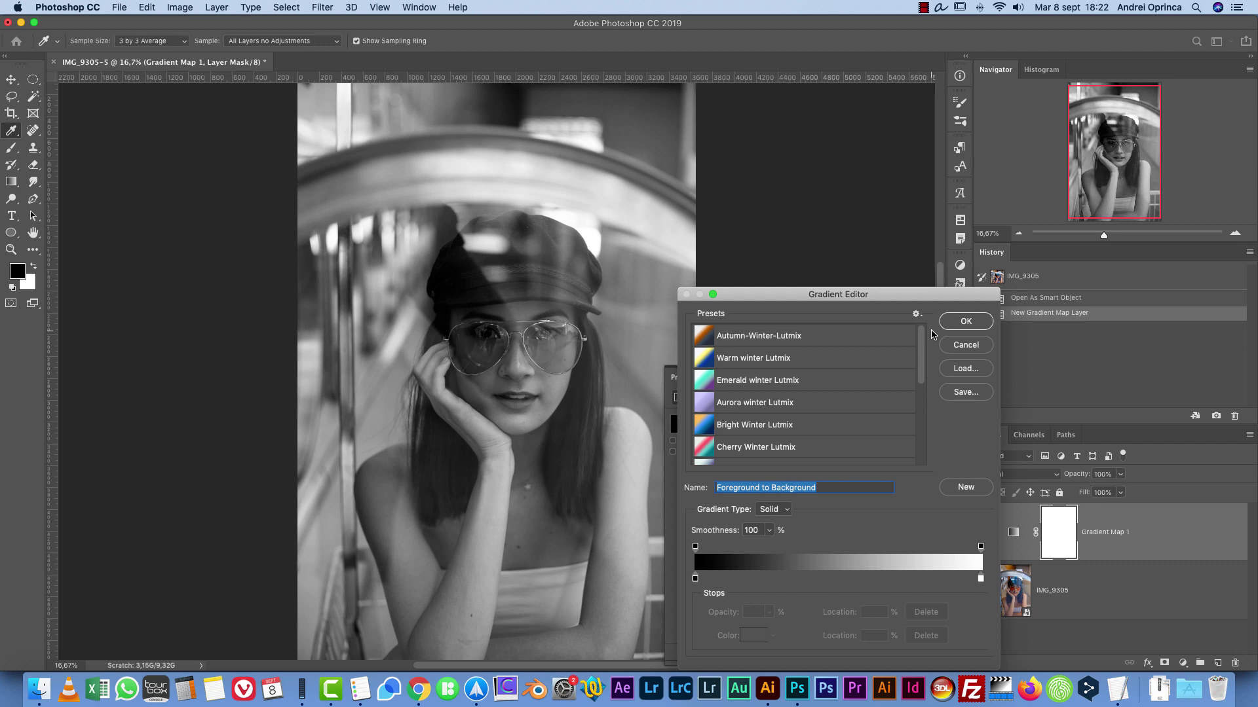
{"action": "mouse_move", "coordinate": [923, 336]}
{"action": "left_mouse_down"}
{"action": "mouse_move", "coordinate": [917, 452]}
{"action": "mouse_move", "coordinate": [921, 311]}
{"action": "left_mouse_up"}
{"action": "left_click", "coordinate": [916, 314]}
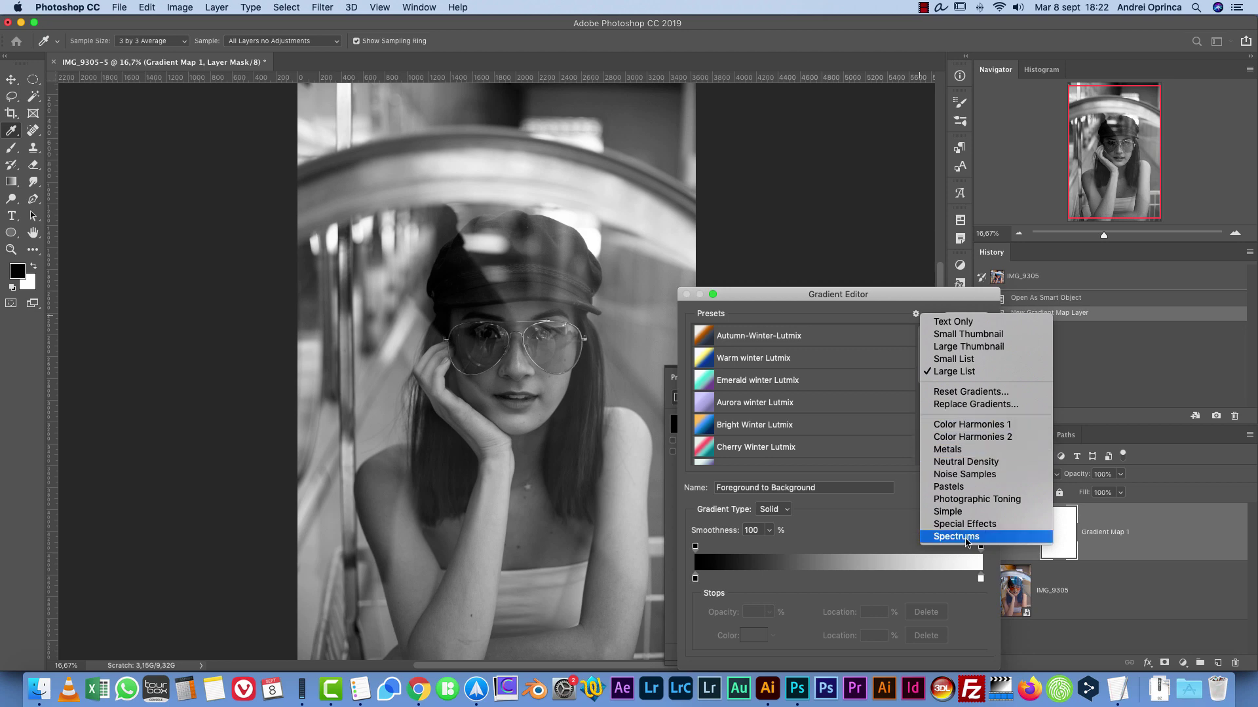
{"action": "left_click", "coordinate": [908, 305]}
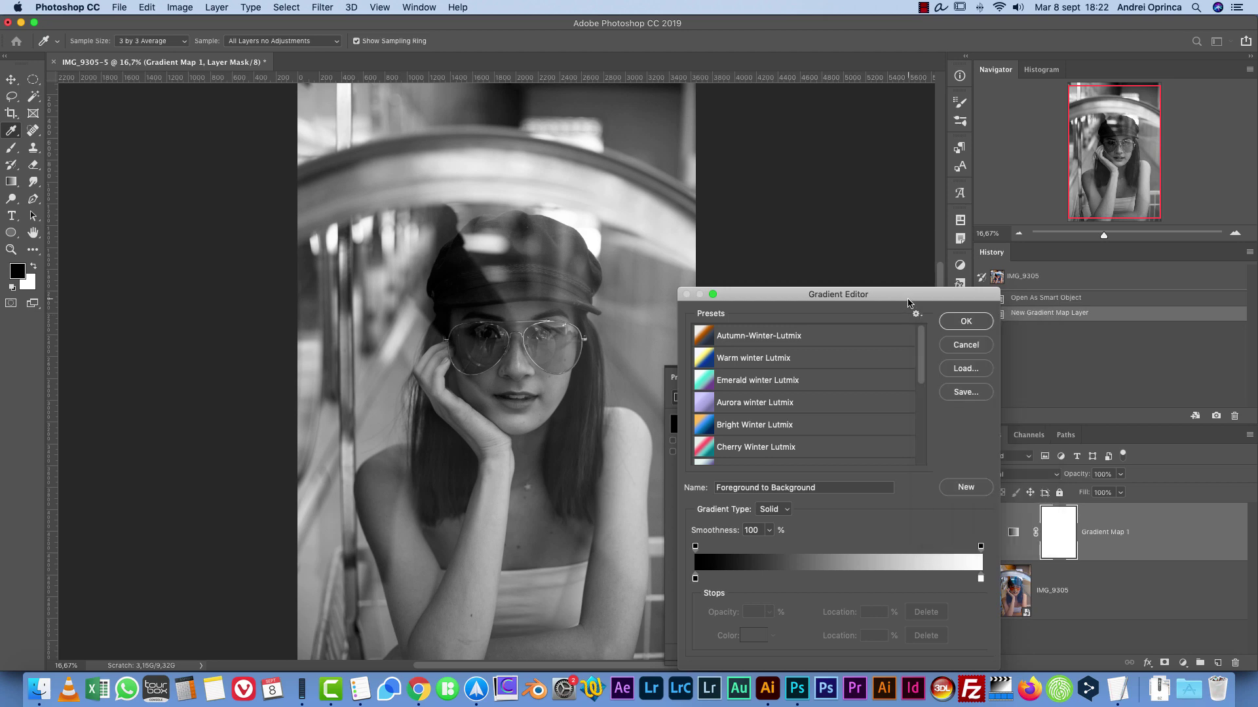
{"action": "mouse_move", "coordinate": [921, 342]}
{"action": "left_mouse_down"}
{"action": "mouse_move", "coordinate": [922, 429]}
{"action": "mouse_move", "coordinate": [921, 340]}
{"action": "left_mouse_up"}
{"action": "left_click", "coordinate": [774, 360]}
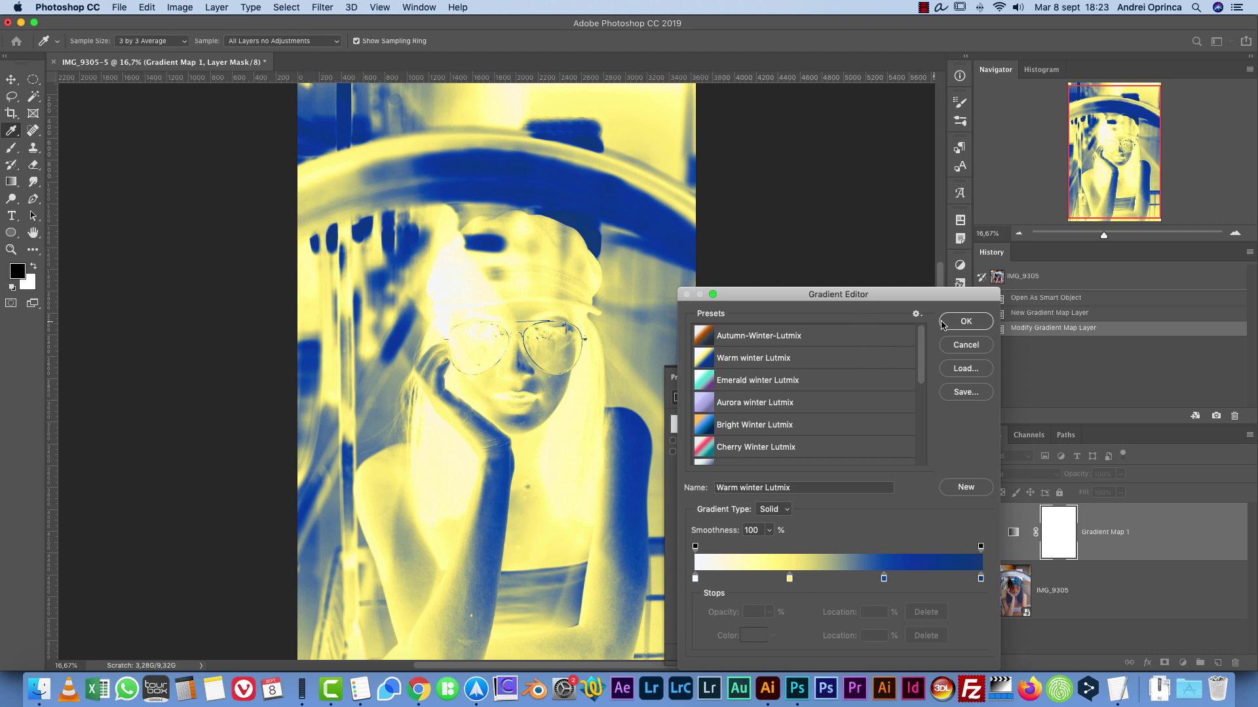
{"action": "left_click", "coordinate": [966, 323]}
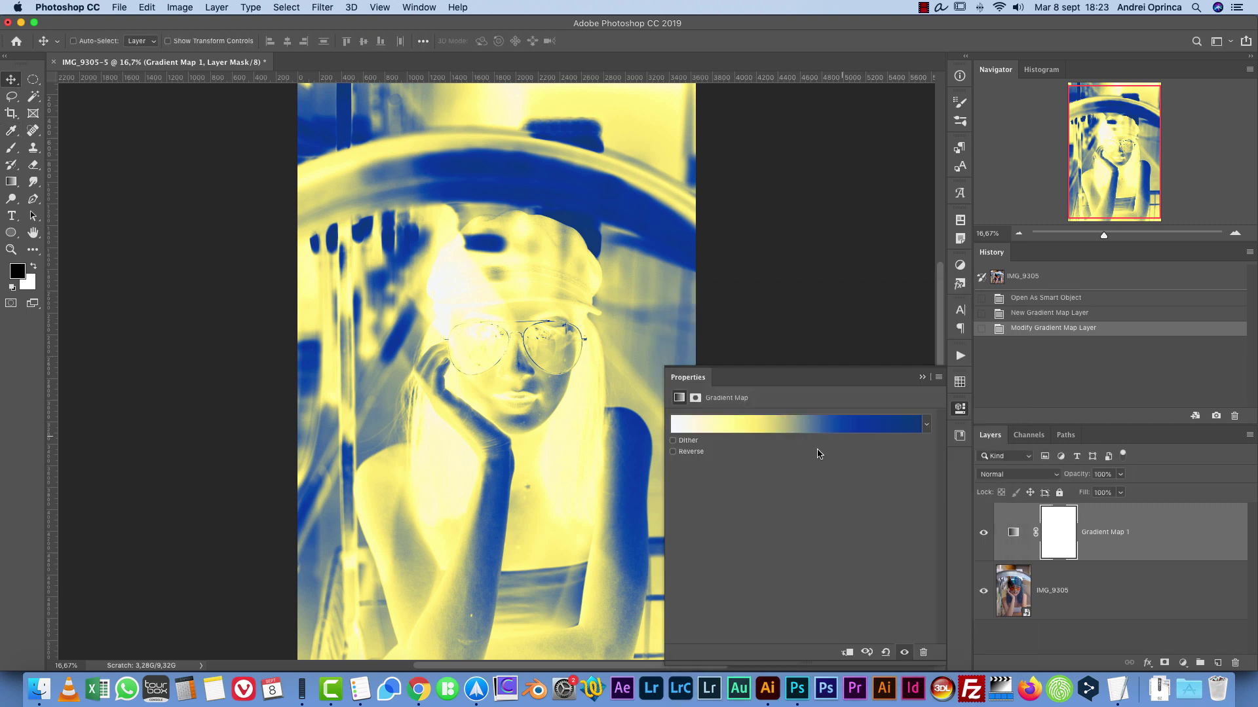
{"action": "left_click", "coordinate": [674, 452]}
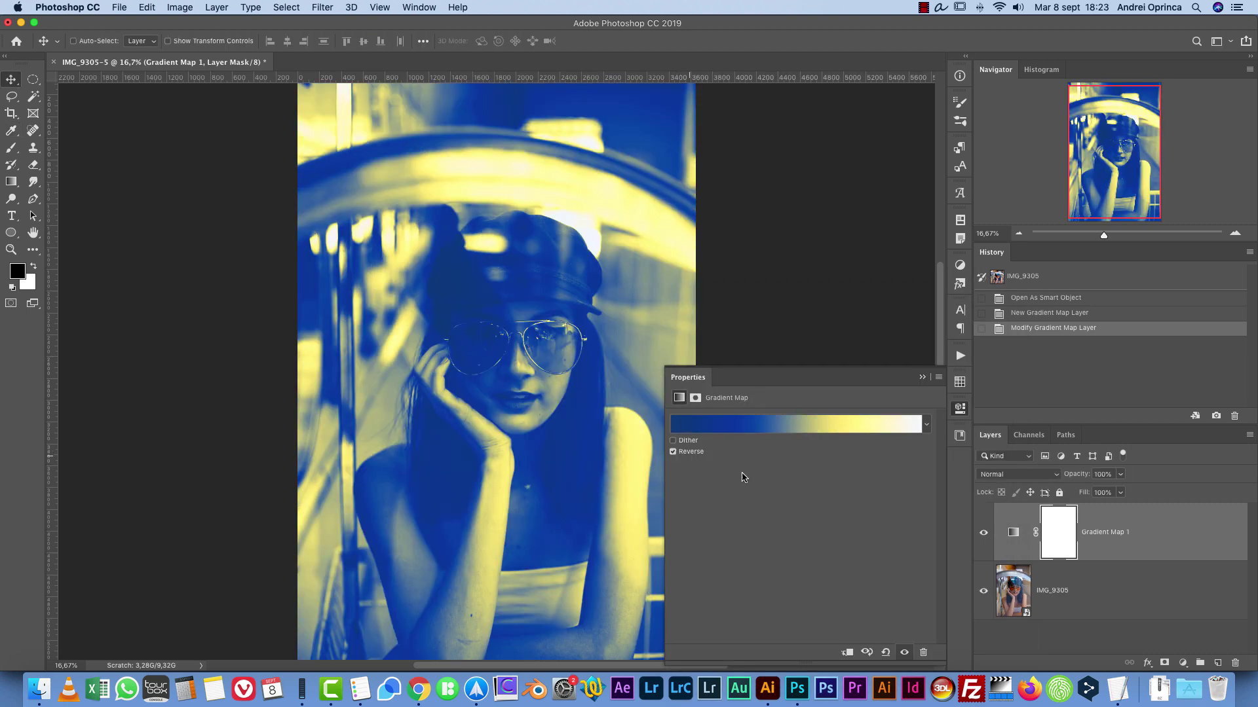
Step: Switch the gradient map to the Bright Winter Lutmix preset and shift its light blue stop toward the orange end
{"action": "left_click", "coordinate": [785, 435]}
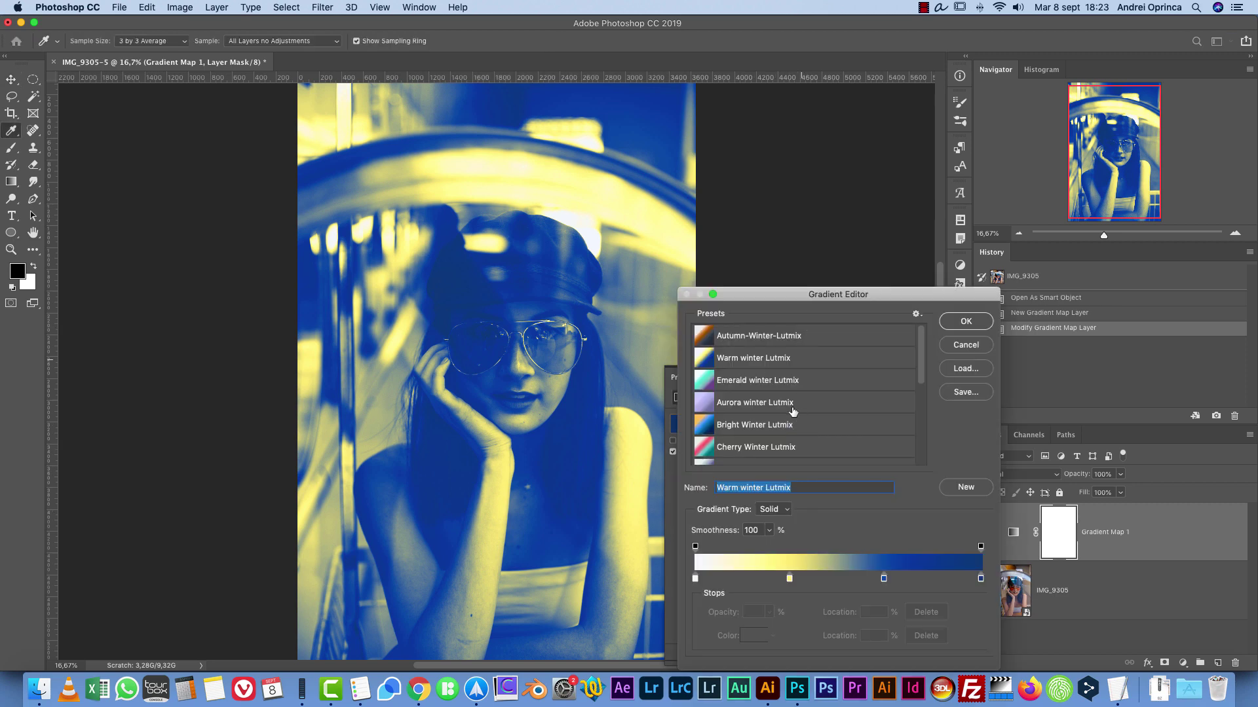
{"action": "left_click", "coordinate": [745, 425]}
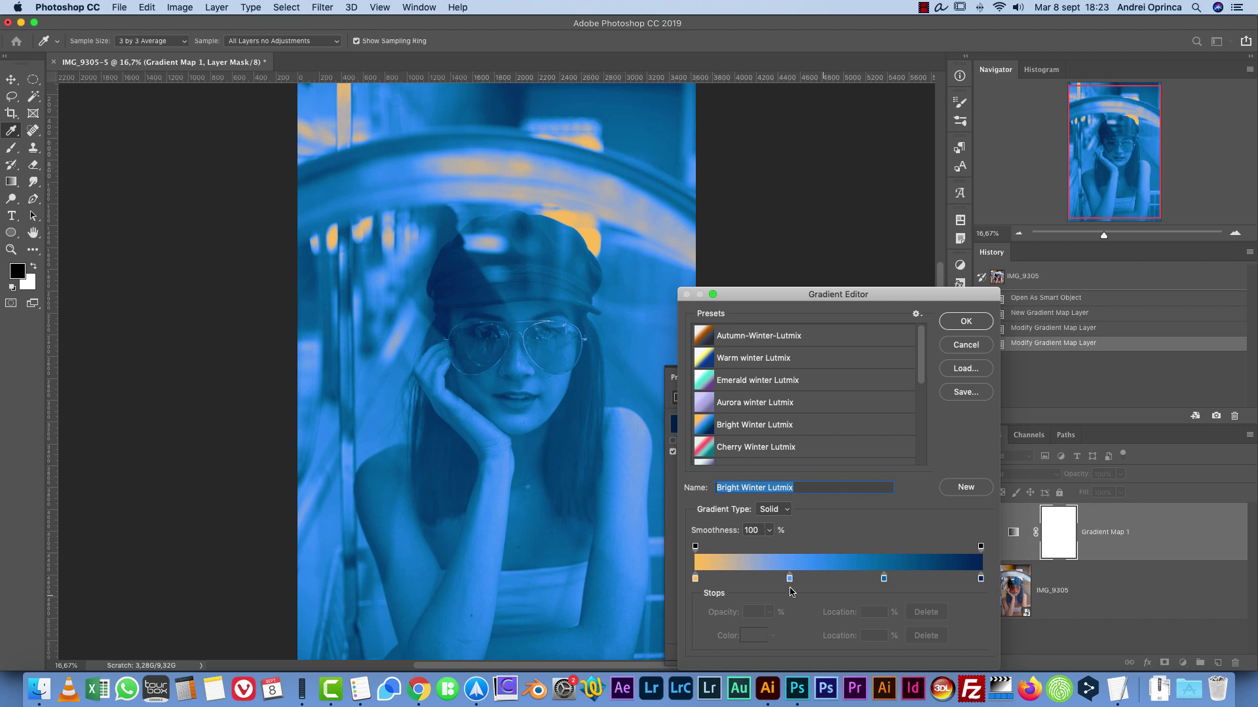
{"action": "left_click_drag", "start_coordinate": [789, 578], "coordinate": [775, 580]}
{"action": "left_click", "coordinate": [884, 579]}
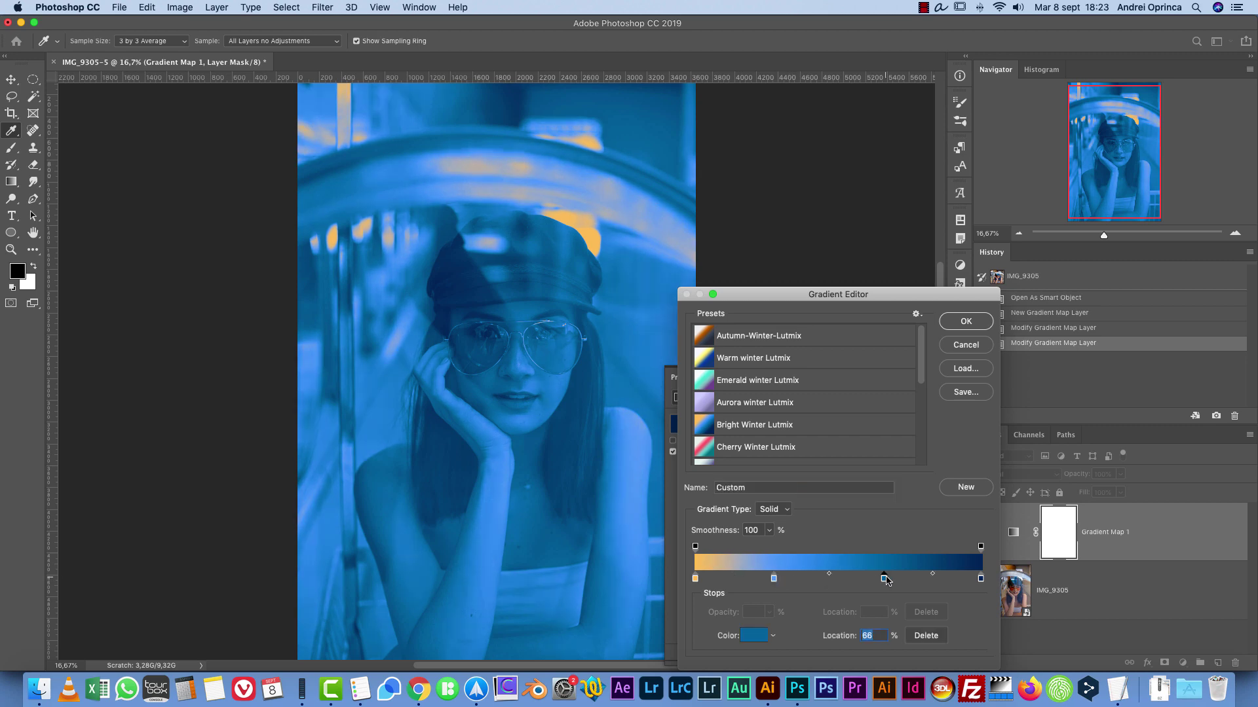
{"action": "left_click", "coordinate": [980, 579]}
{"action": "left_click", "coordinate": [754, 636]}
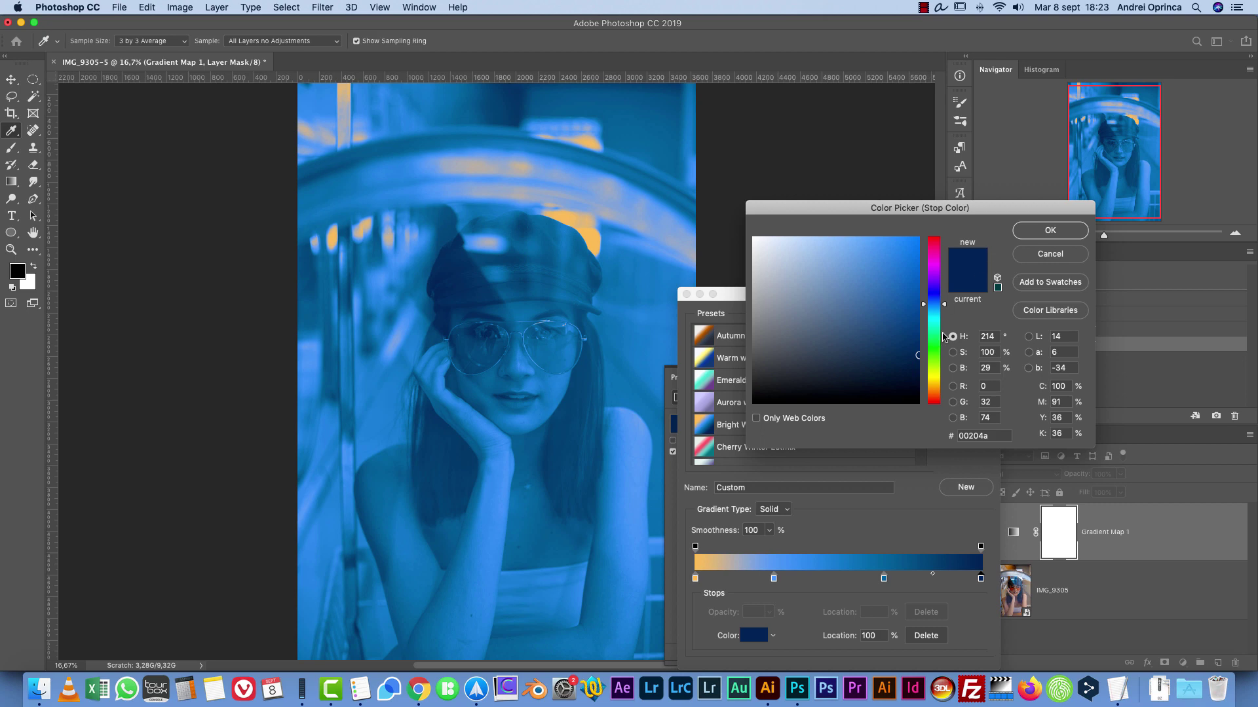
{"action": "left_click", "coordinate": [934, 270]}
{"action": "left_click", "coordinate": [881, 349]}
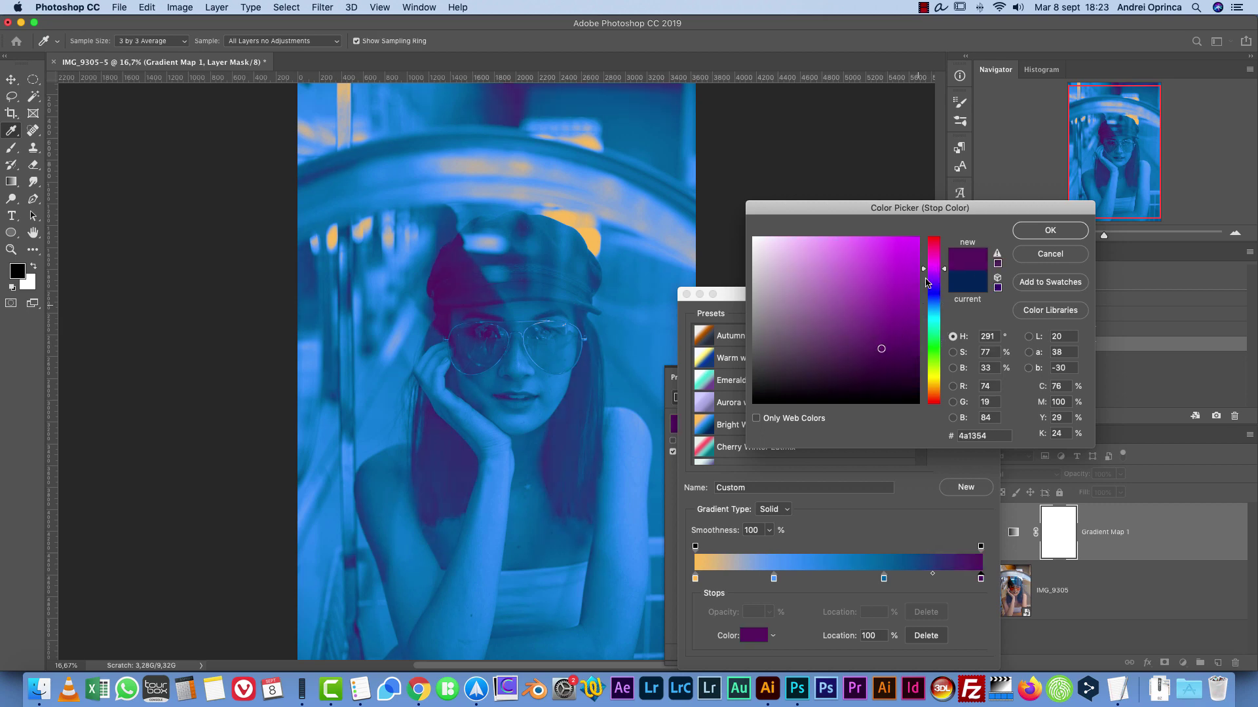
{"action": "left_click", "coordinate": [934, 252]}
{"action": "left_click_drag", "start_coordinate": [843, 362], "coordinate": [915, 368]}
{"action": "left_click", "coordinate": [936, 397]}
{"action": "left_click", "coordinate": [1050, 254]}
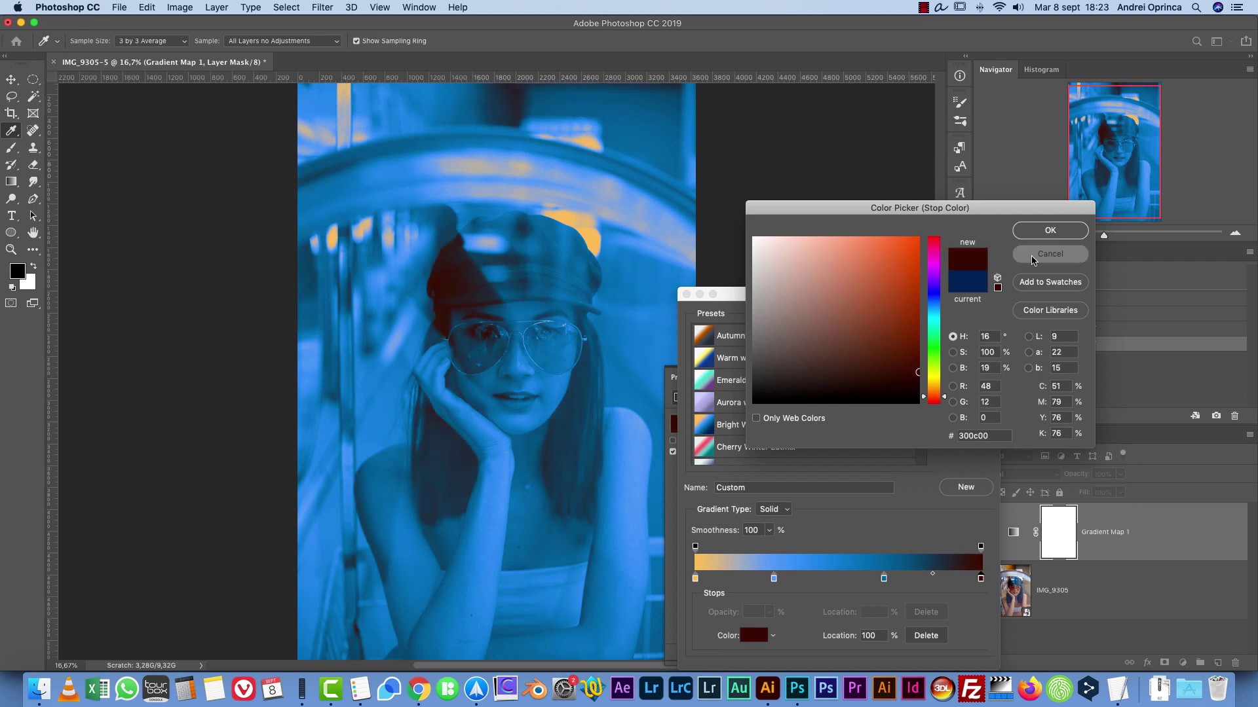
{"action": "left_click", "coordinate": [982, 580]}
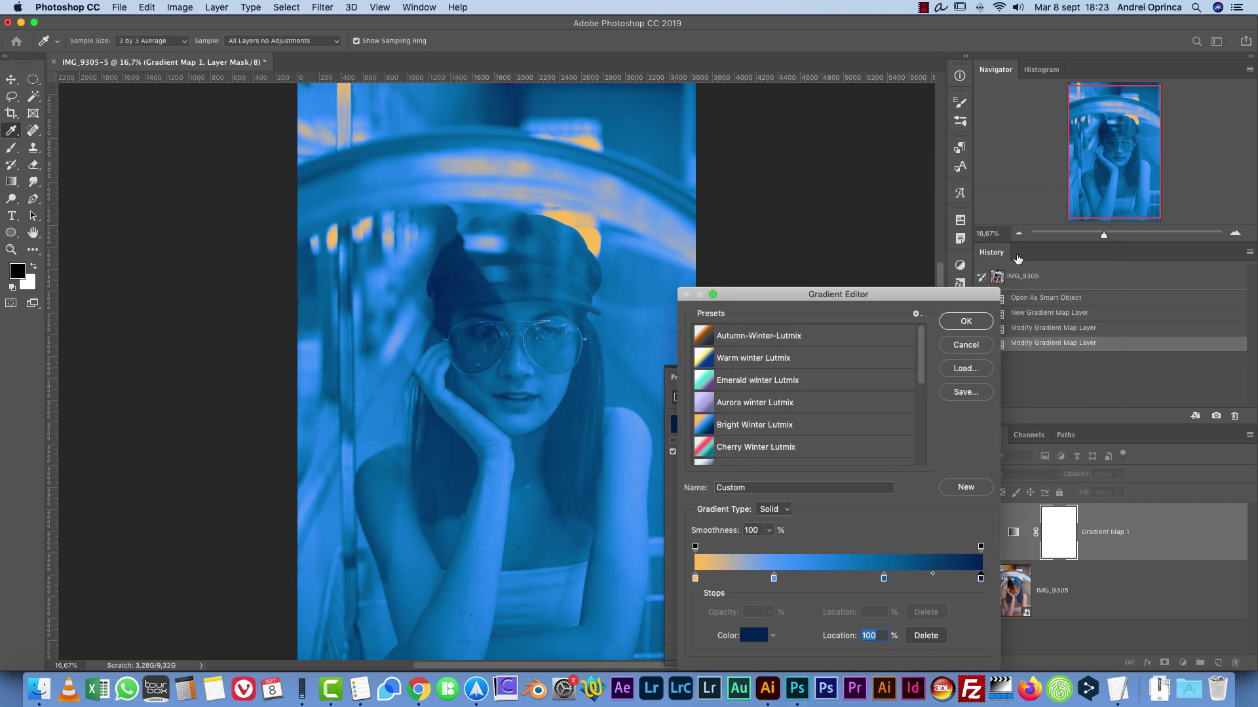
Step: Accept the gradient edit and set the Gradient Map layer's opacity to 30%
{"action": "left_click", "coordinate": [974, 324]}
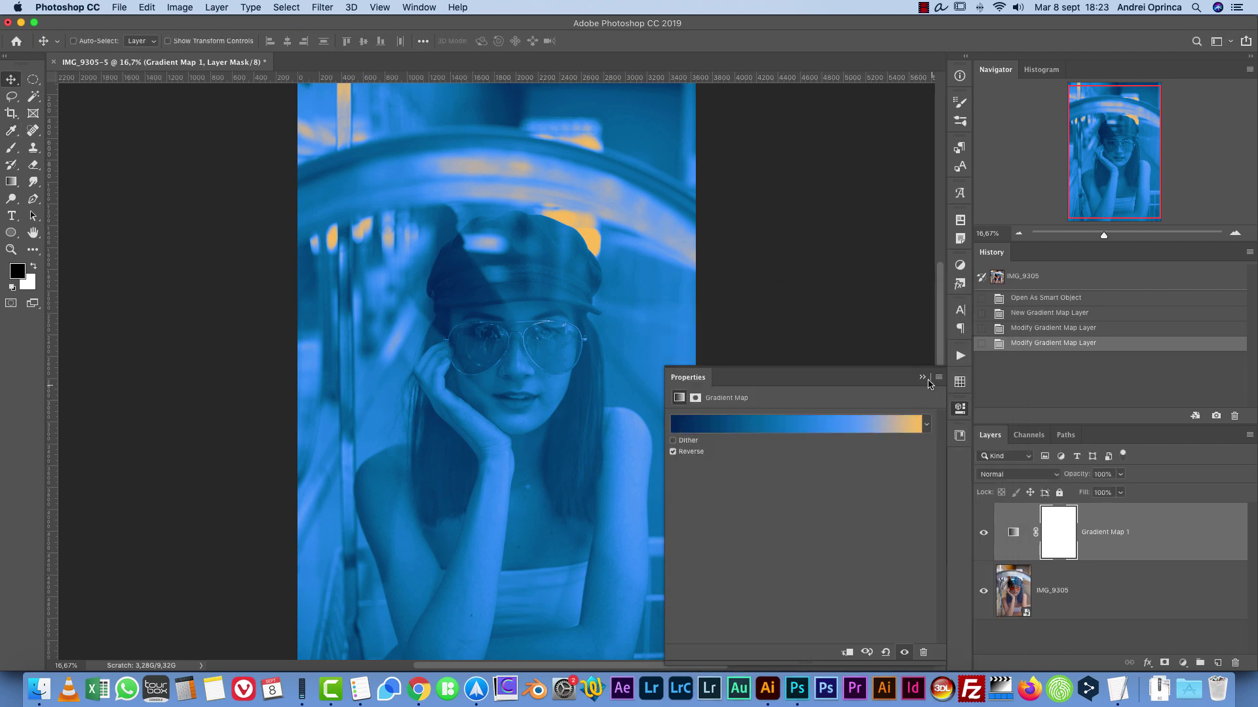
{"action": "left_click", "coordinate": [923, 378]}
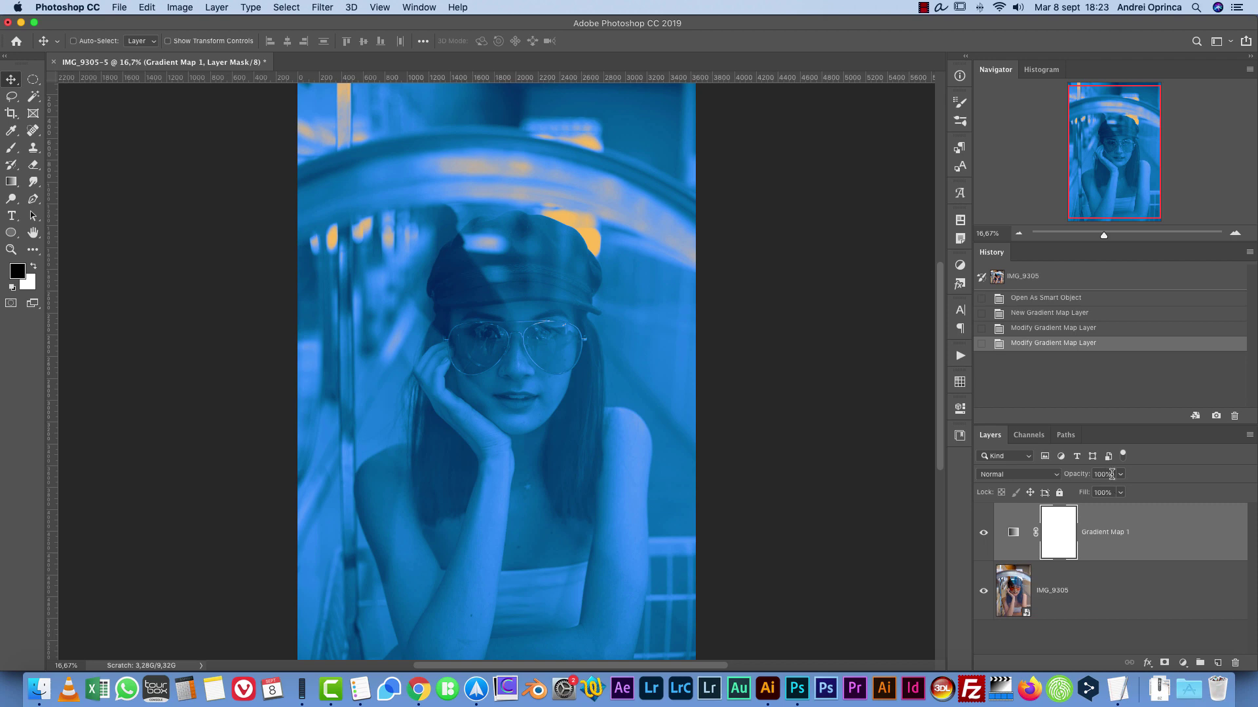
{"action": "left_click", "coordinate": [1103, 473]}
{"action": "type", "text": "30"}
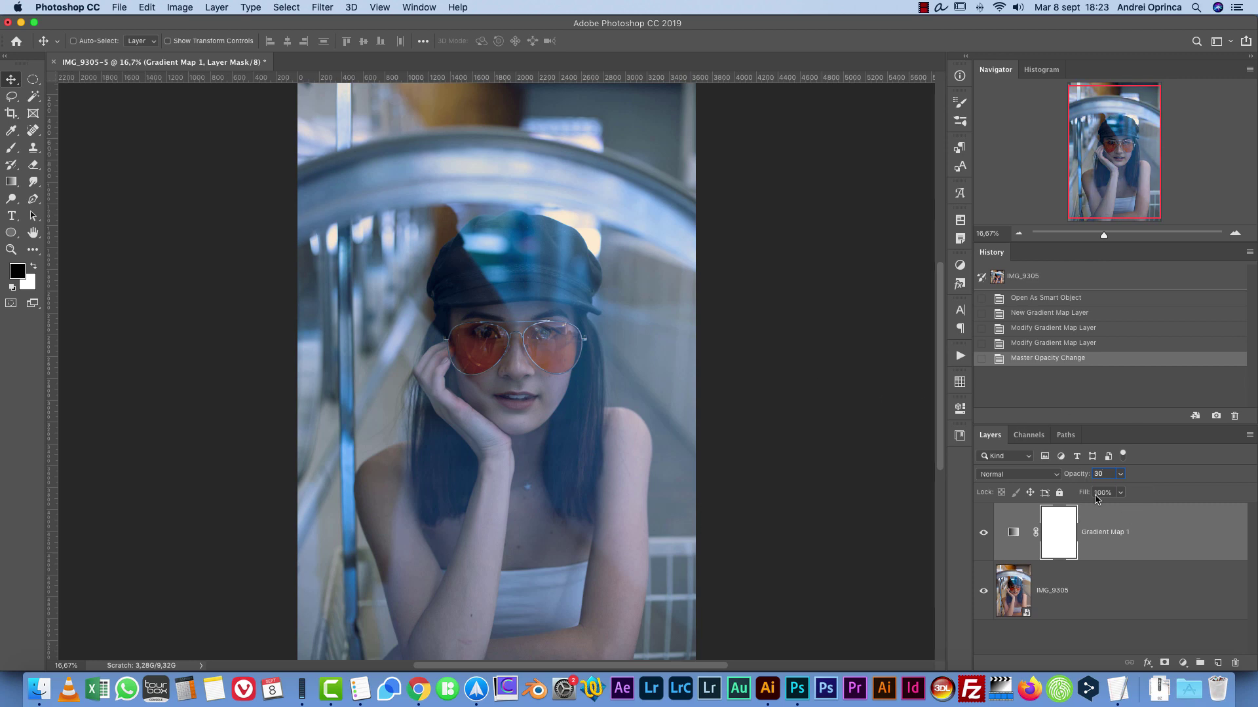
{"action": "key", "text": "Return"}
Step: Reopen the gradient map's gradient, compare the Cherry Winter and Bright Winter Lutmix presets, and apply Crystal winter Lutmix
{"action": "double_click", "coordinate": [1012, 534]}
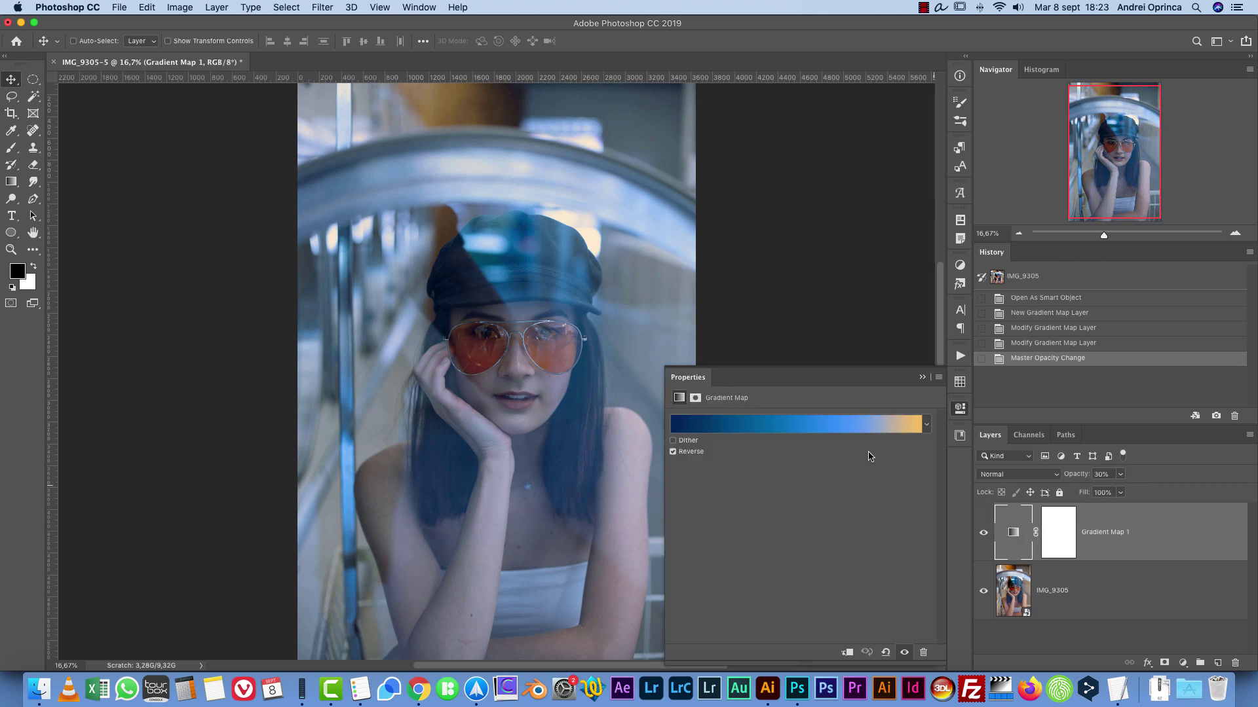
{"action": "left_click", "coordinate": [835, 425]}
{"action": "left_click", "coordinate": [763, 453]}
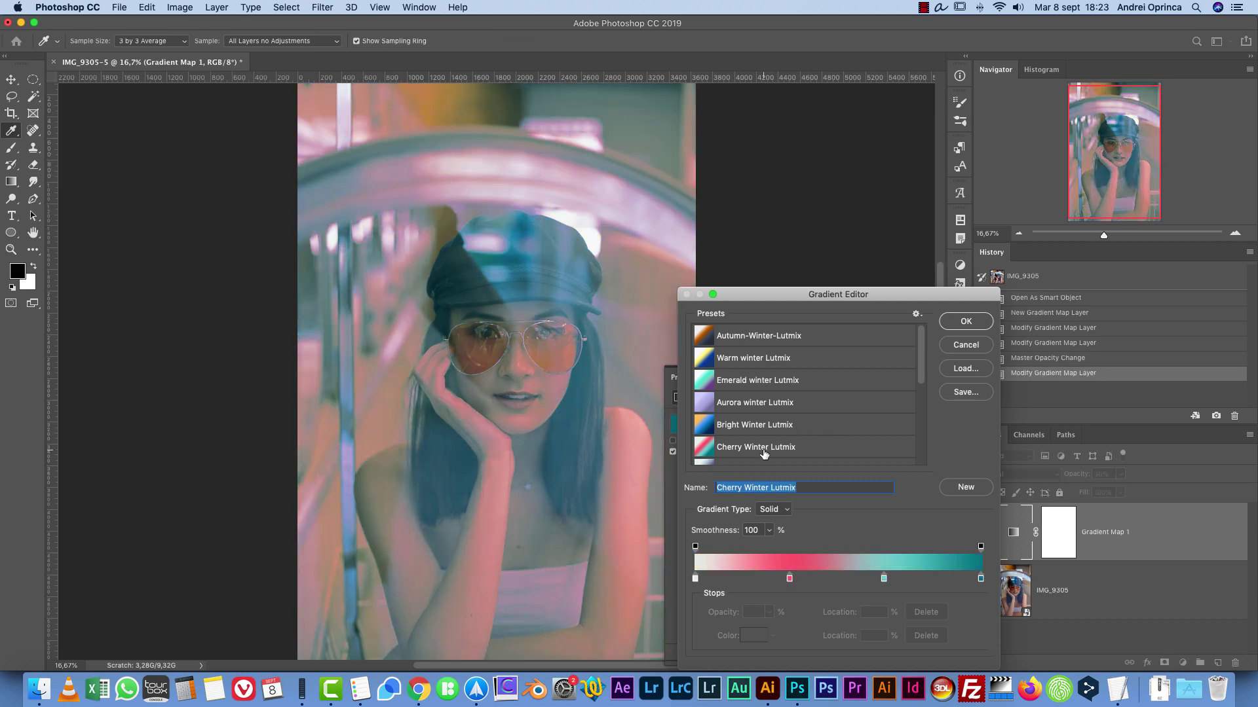
{"action": "left_click", "coordinate": [745, 426]}
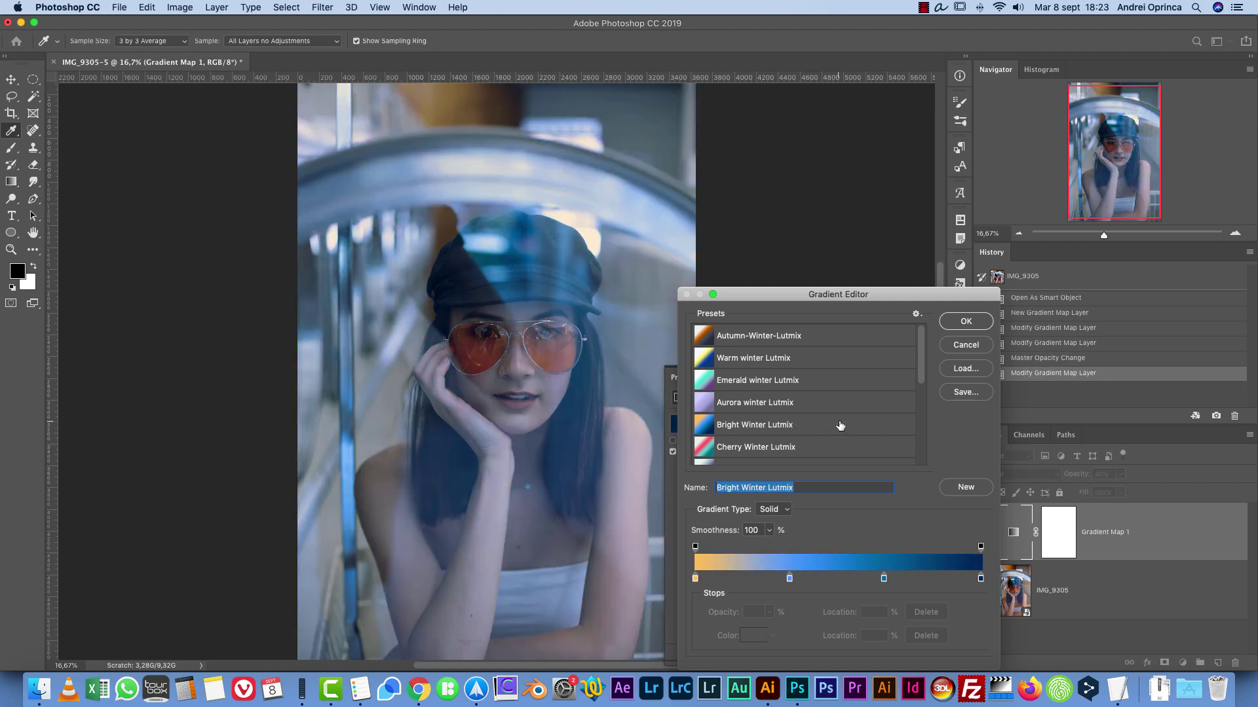
{"action": "scroll", "coordinate": [841, 426], "scroll_direction": "down", "scroll_amount": 2}
{"action": "left_click", "coordinate": [727, 442]}
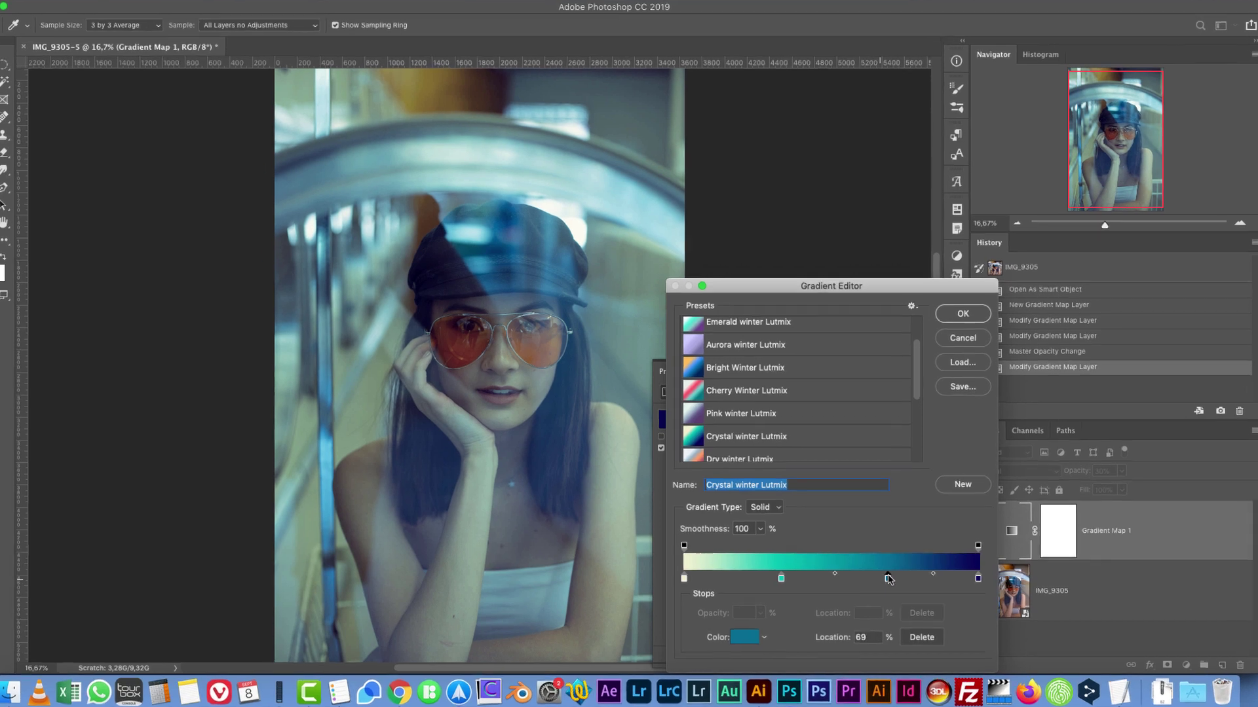
Step: Reposition the gradient's colour stops, with the turquoise stop at 35% and the medium blue stop at 66%
{"action": "left_click_drag", "start_coordinate": [885, 579], "coordinate": [852, 589]}
{"action": "left_click_drag", "start_coordinate": [772, 593], "coordinate": [767, 591]}
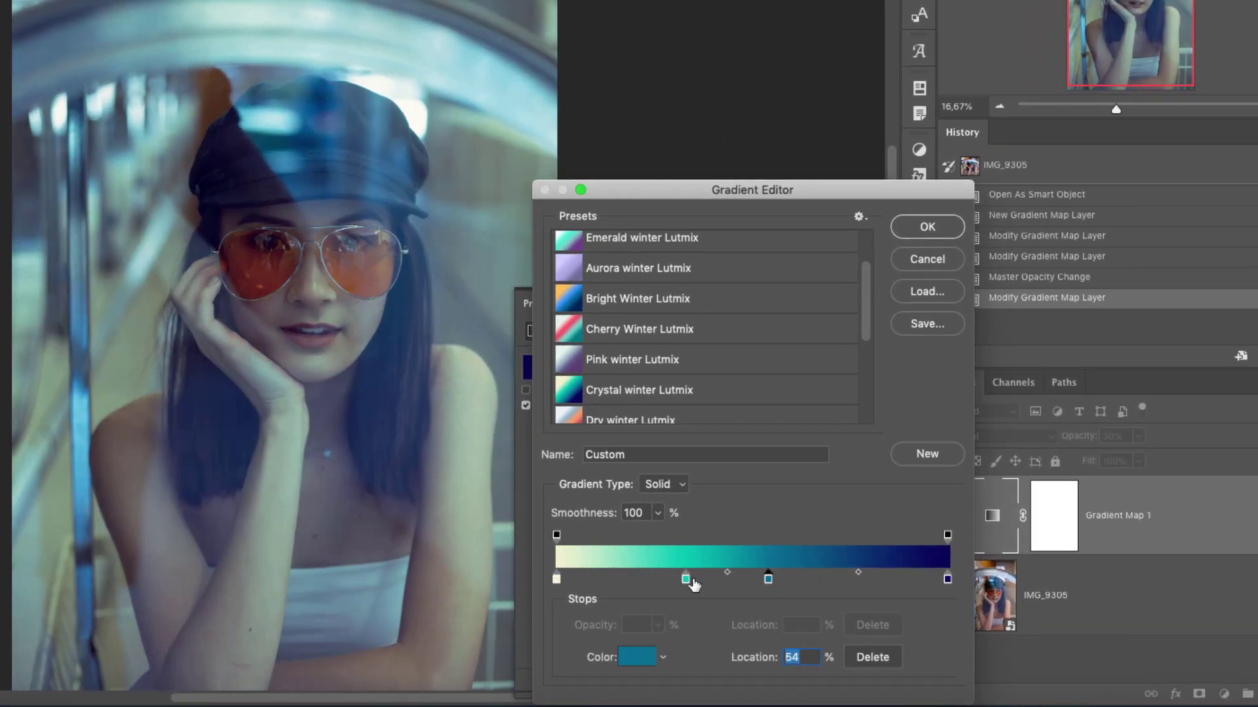
{"action": "mouse_move", "coordinate": [687, 583]}
{"action": "left_mouse_down"}
{"action": "mouse_move", "coordinate": [618, 584]}
{"action": "mouse_move", "coordinate": [696, 588]}
{"action": "left_mouse_up"}
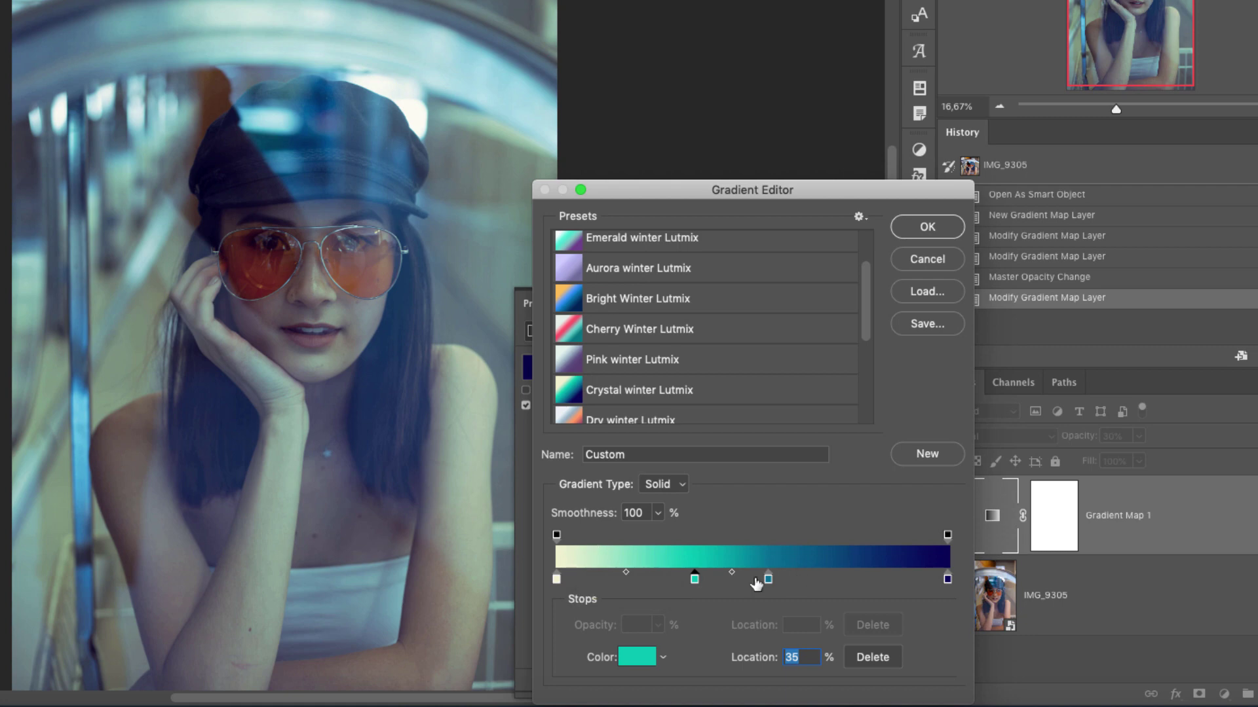
{"action": "left_click_drag", "start_coordinate": [770, 583], "coordinate": [813, 581]}
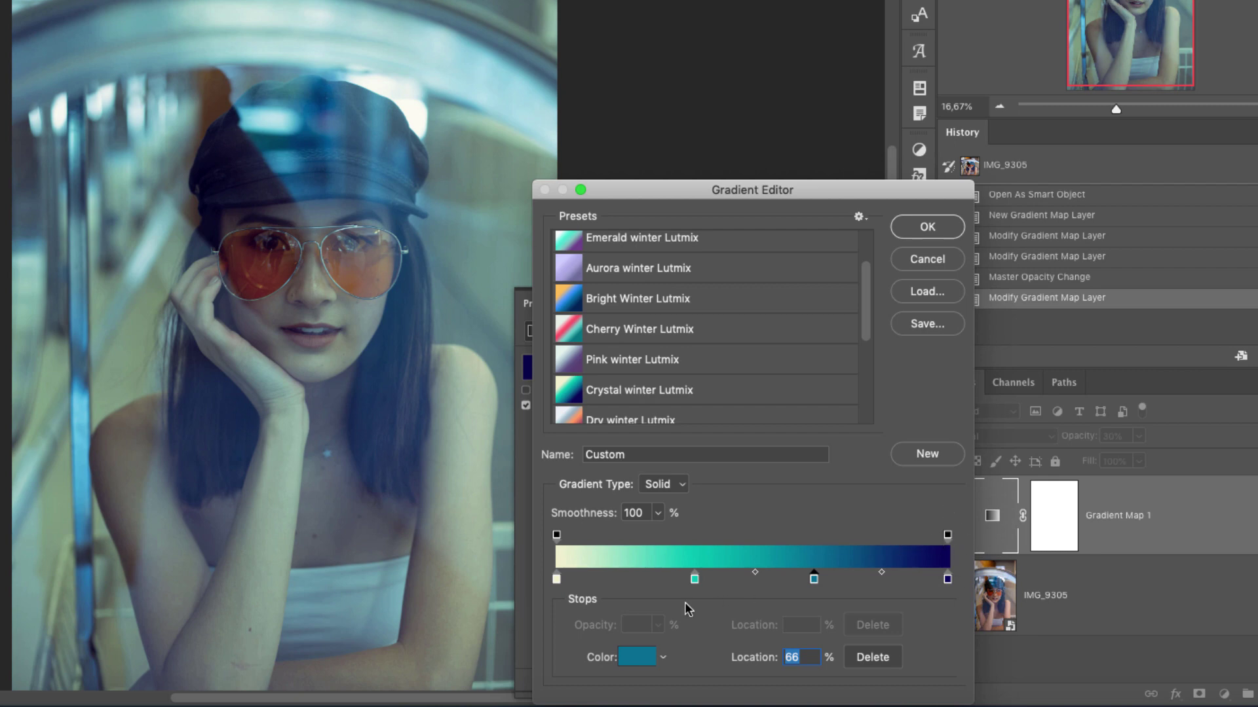
Step: Try several positions for the gradient's turquoise stop, place the medium blue stop at 59%, and accept the gradient
{"action": "left_click_drag", "start_coordinate": [698, 581], "coordinate": [581, 582]}
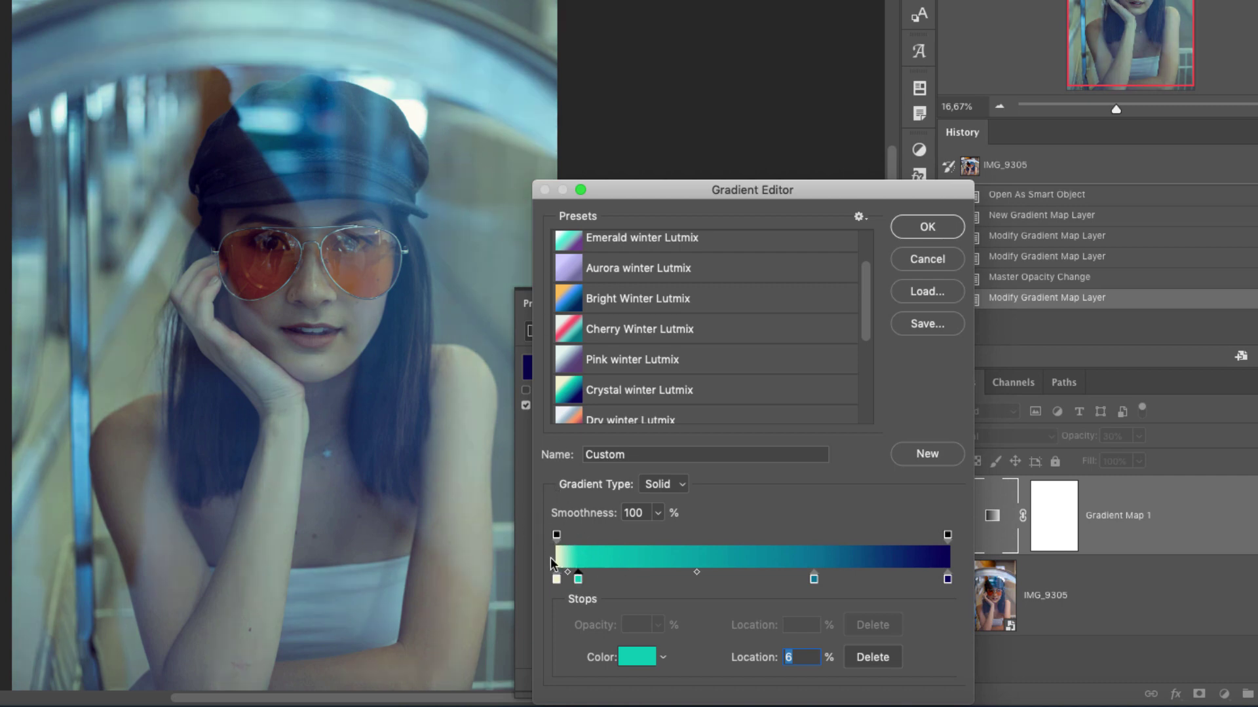
{"action": "left_click_drag", "start_coordinate": [578, 585], "coordinate": [740, 583]}
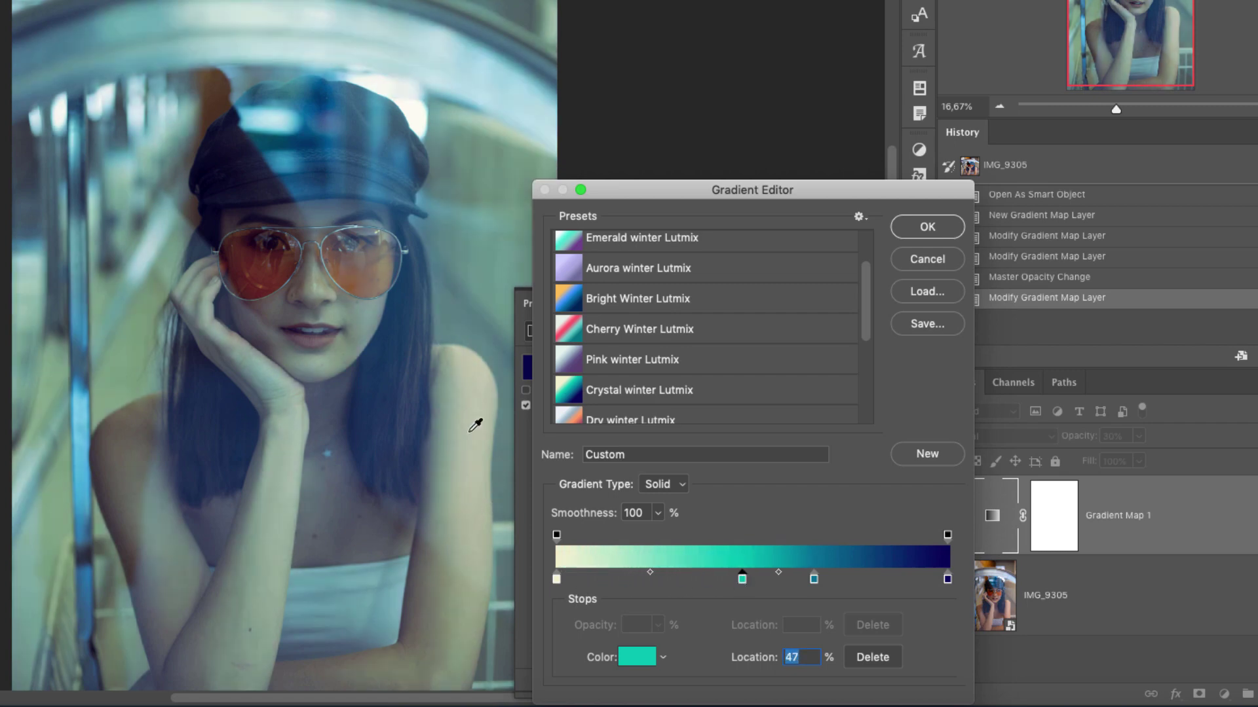
{"action": "left_click_drag", "start_coordinate": [743, 581], "coordinate": [725, 582]}
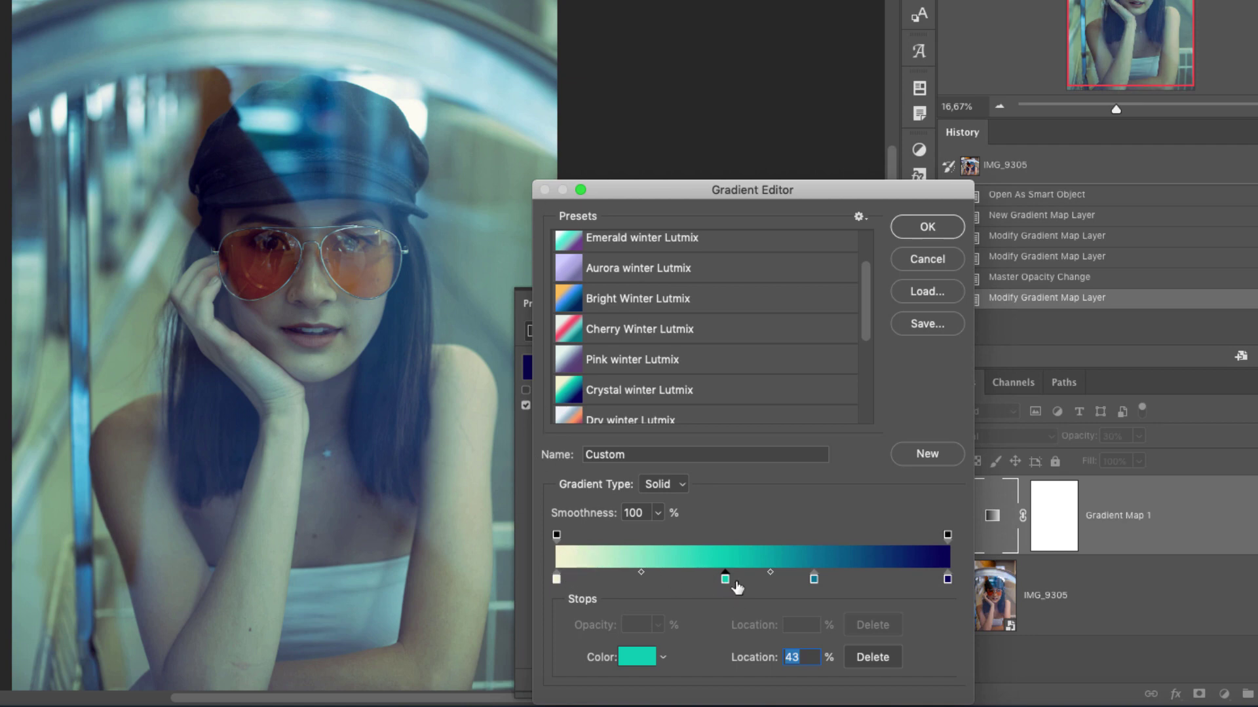
{"action": "left_click_drag", "start_coordinate": [724, 580], "coordinate": [663, 583]}
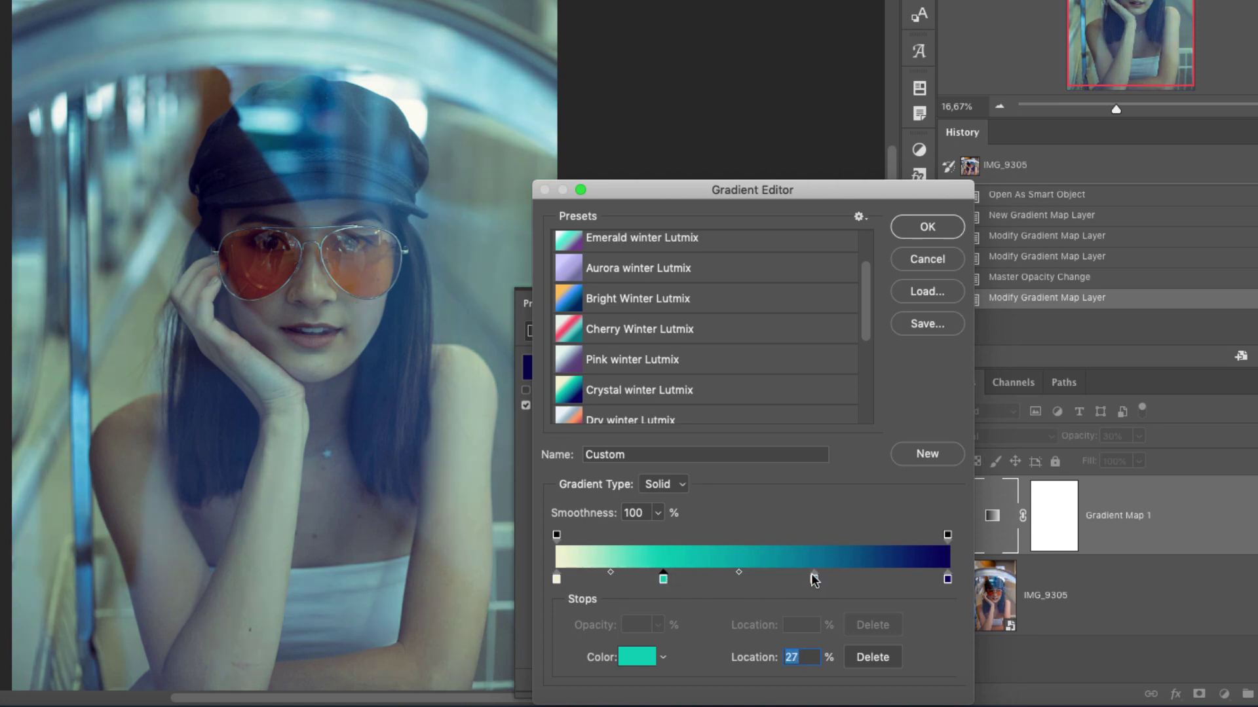
{"action": "left_click_drag", "start_coordinate": [814, 580], "coordinate": [774, 581]}
{"action": "left_click_drag", "start_coordinate": [662, 579], "coordinate": [788, 579]}
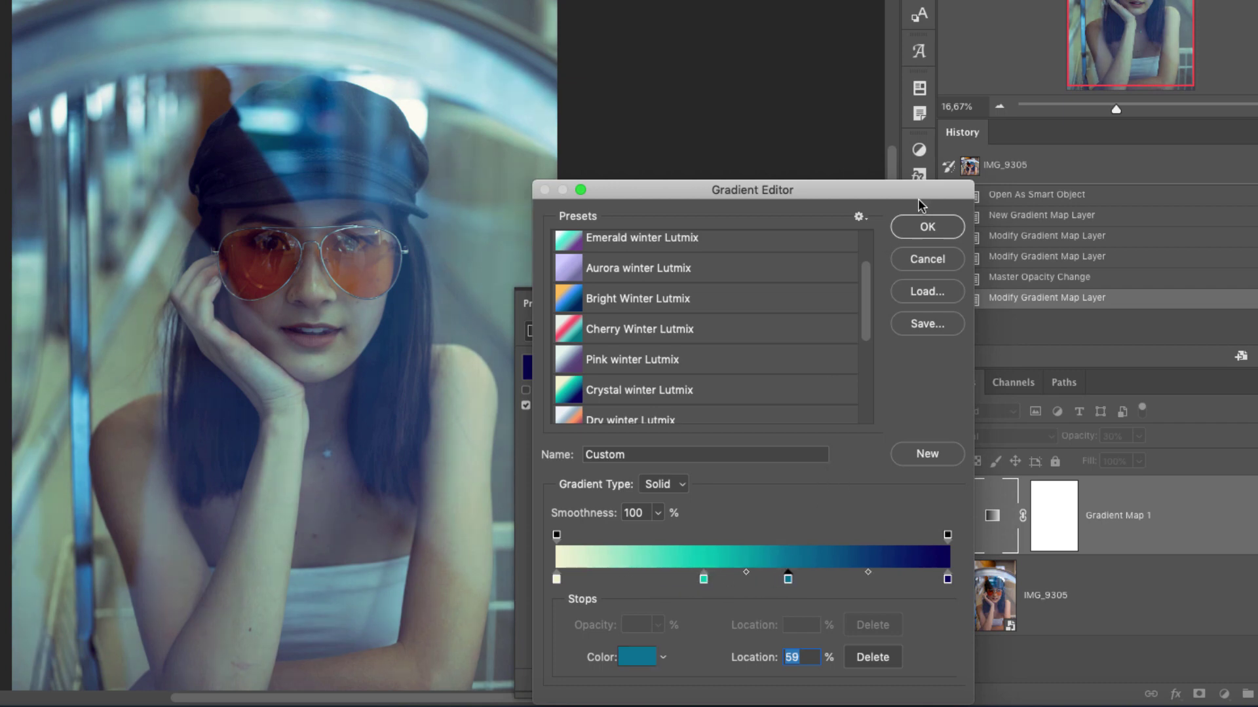
{"action": "left_click", "coordinate": [936, 228]}
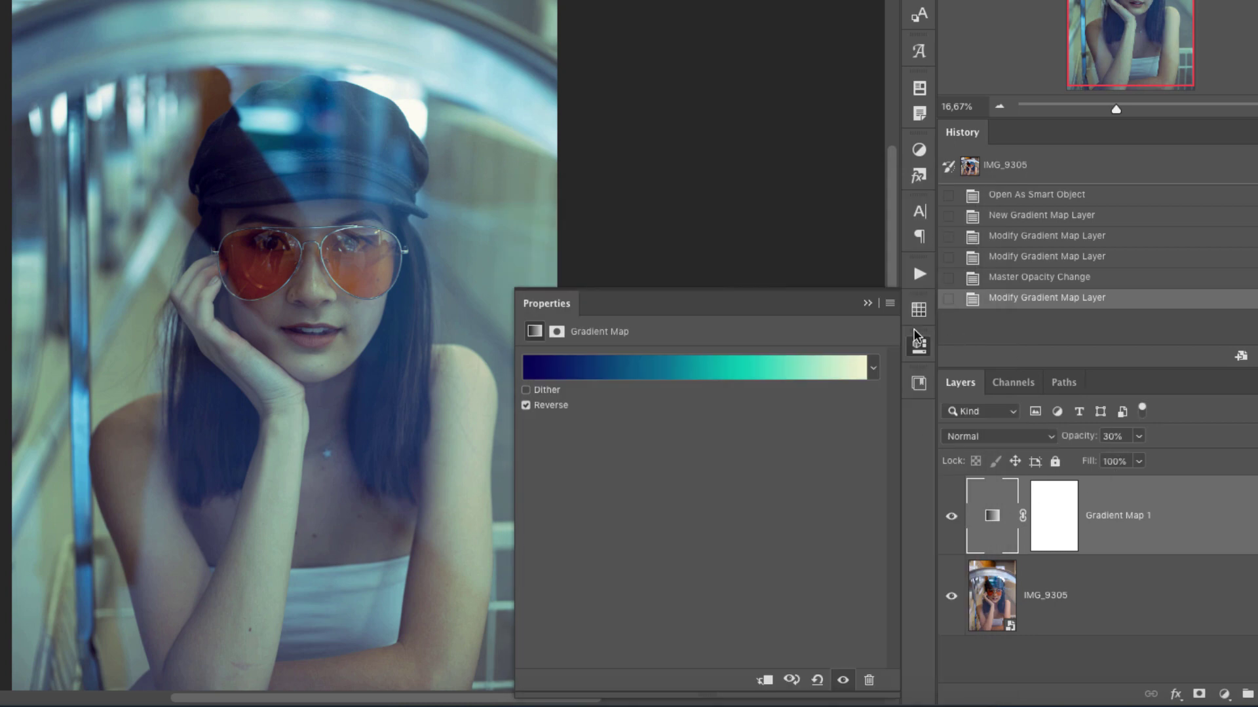
Step: Compare the photo with and without the Gradient Map layer
{"action": "left_click", "coordinate": [868, 304]}
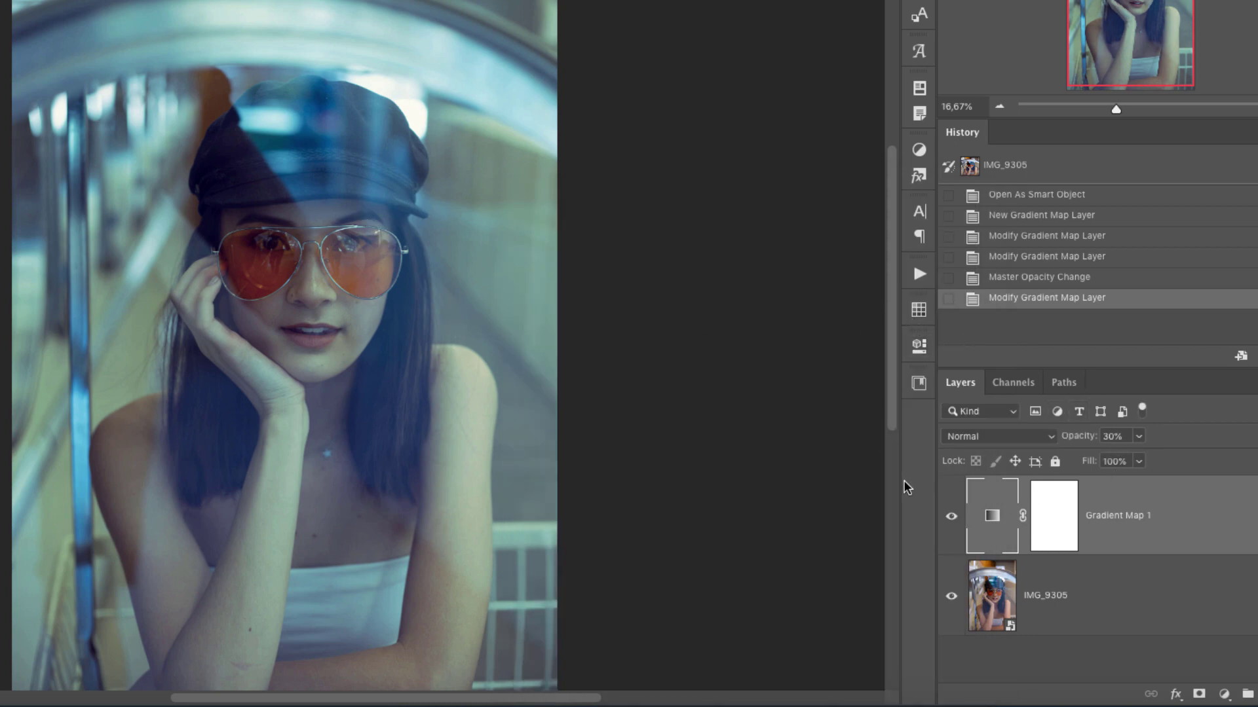
{"action": "left_click", "coordinate": [952, 522]}
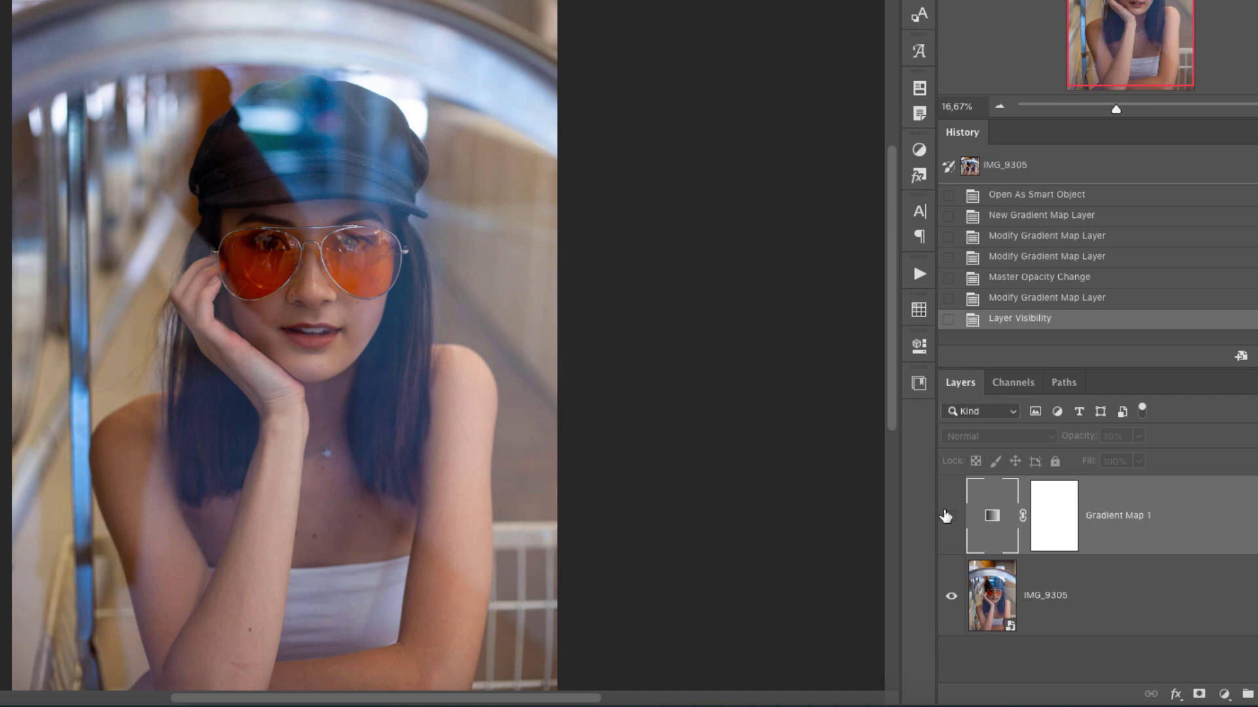
{"action": "left_click", "coordinate": [951, 516]}
Step: Open the Gradient Map layer's blending options and set Blend If to Red
{"action": "left_click", "coordinate": [1035, 502]}
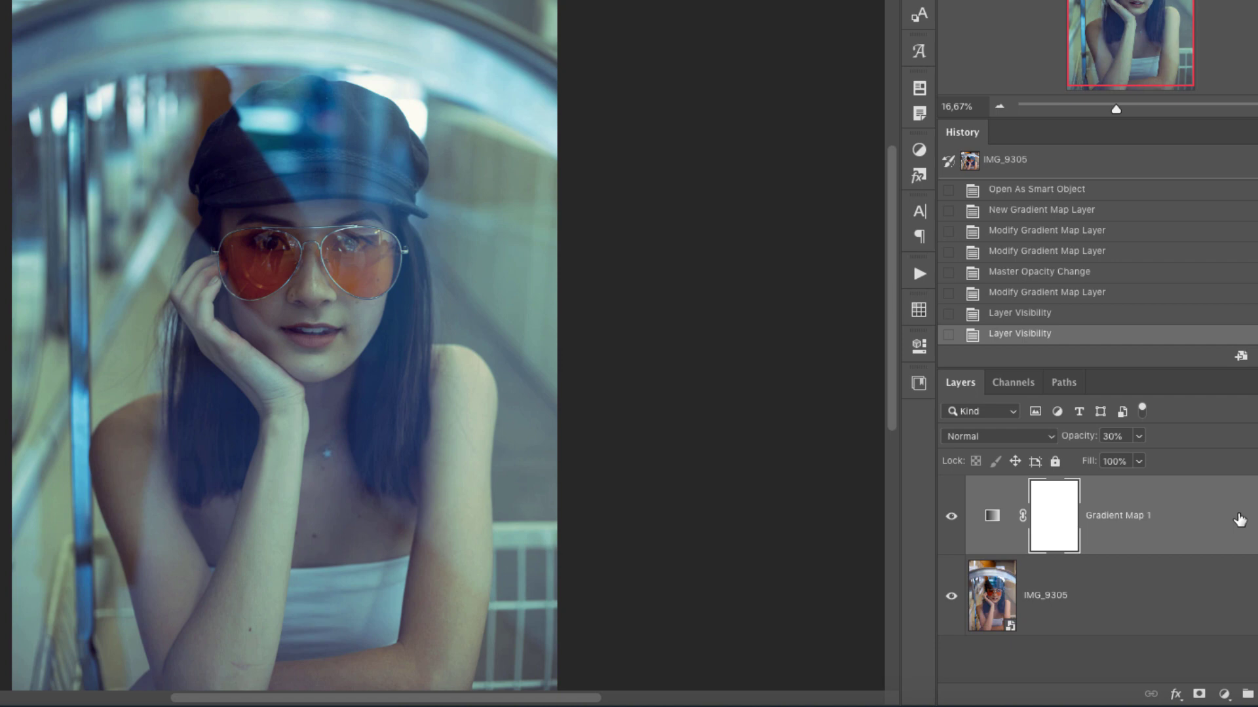
{"action": "double_click", "coordinate": [1239, 519]}
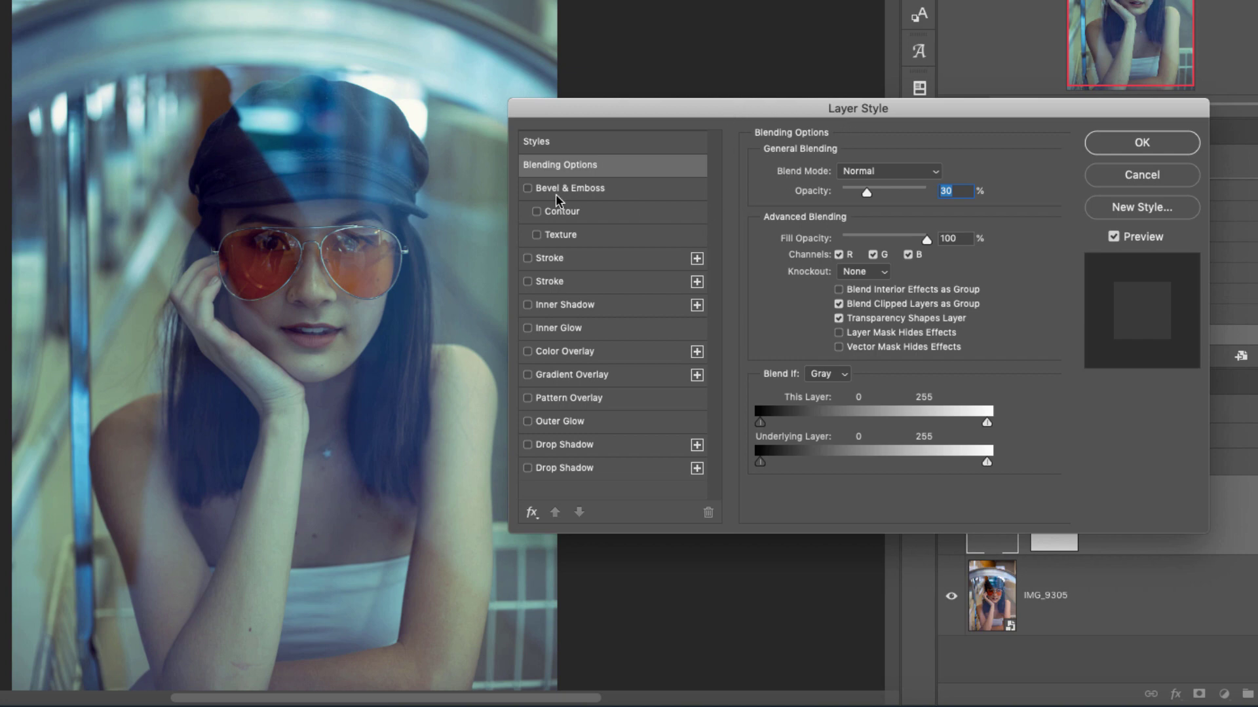
{"action": "left_click_drag", "start_coordinate": [823, 115], "coordinate": [817, 60]}
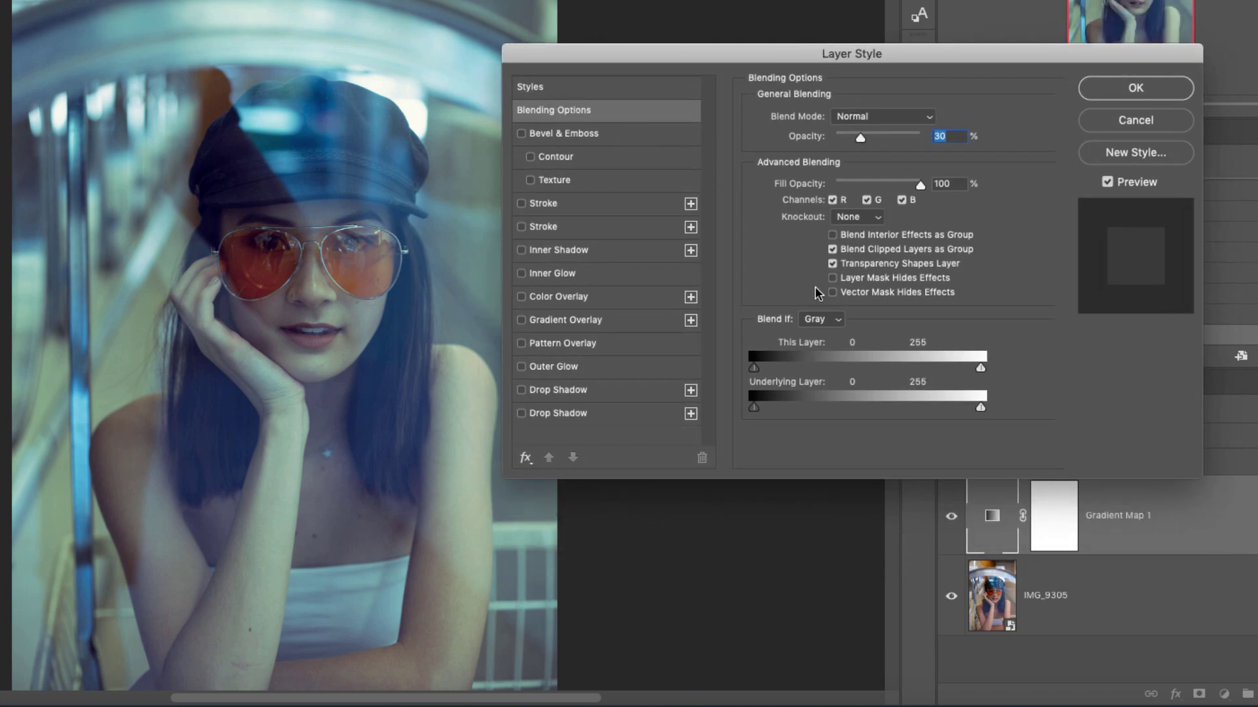
{"action": "left_click", "coordinate": [835, 319]}
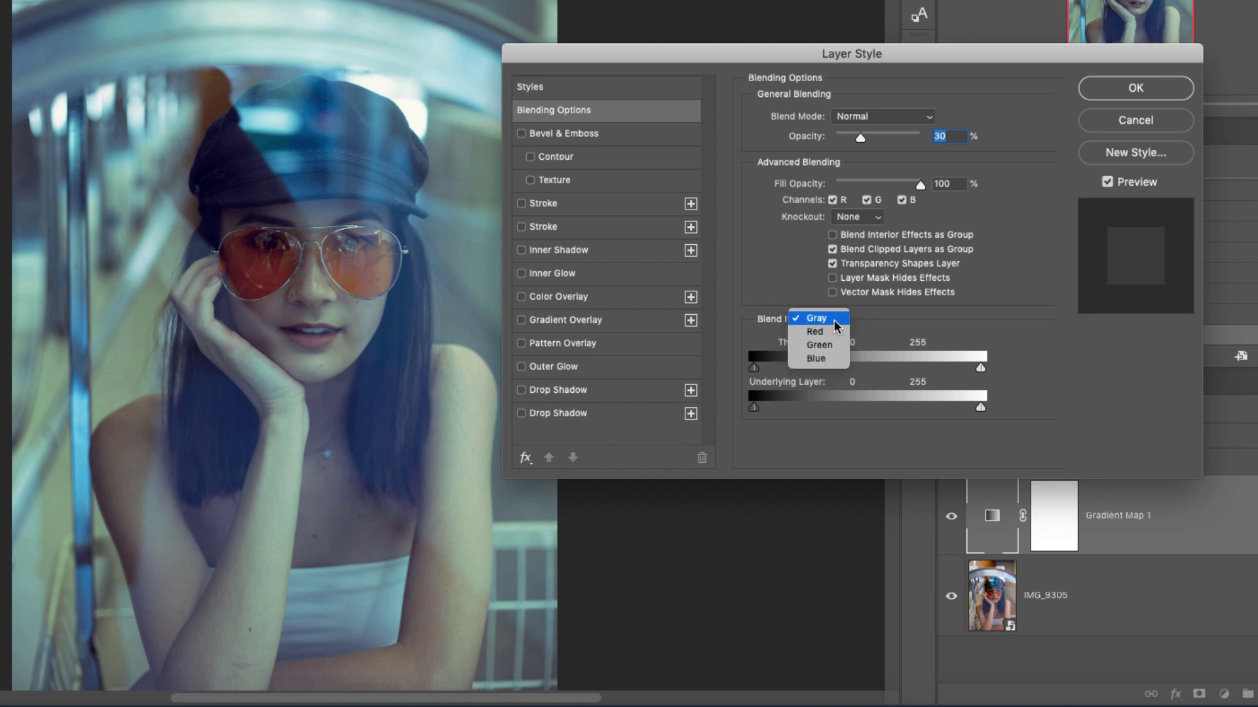
{"action": "left_click", "coordinate": [831, 319]}
{"action": "left_click", "coordinate": [827, 317]}
{"action": "left_click", "coordinate": [824, 330]}
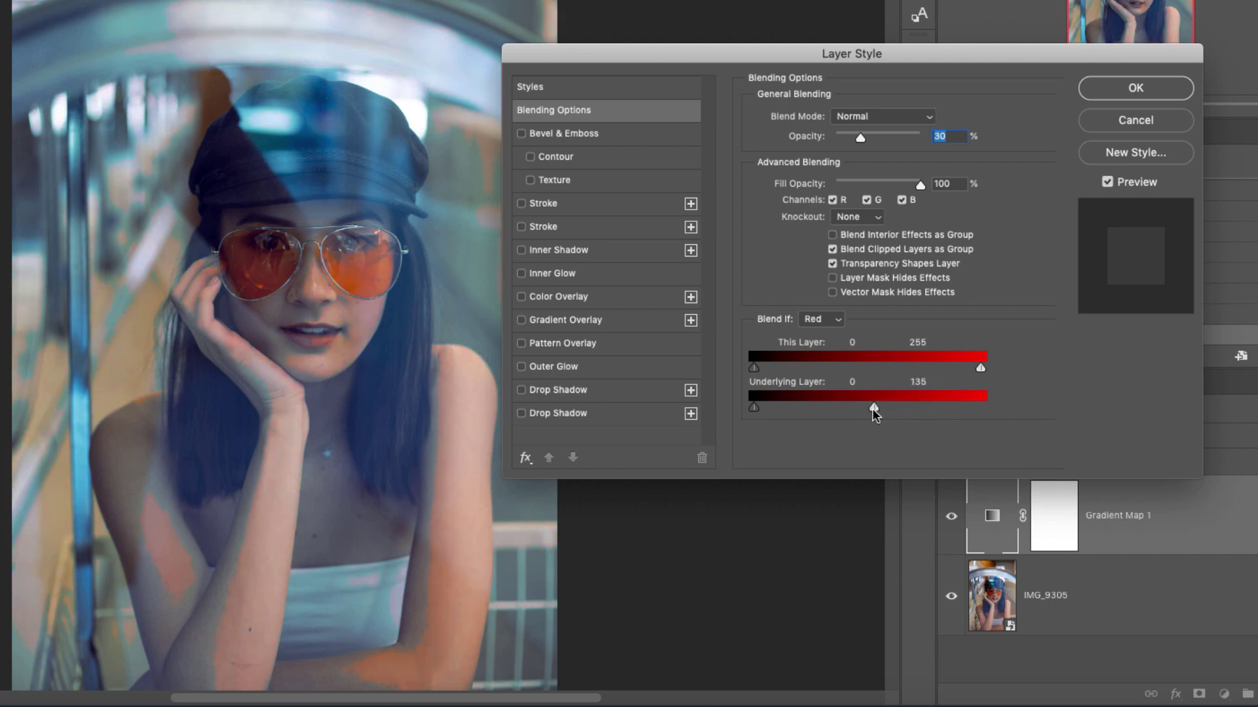
Step: Lower the highlight end of the red Underlying Layer range, accept, and compare the photo with the layer hidden
{"action": "left_click_drag", "start_coordinate": [854, 413], "coordinate": [843, 414]}
{"action": "left_click_drag", "start_coordinate": [843, 407], "coordinate": [915, 409]}
{"action": "left_click_drag", "start_coordinate": [813, 407], "coordinate": [804, 407]}
{"action": "left_click_drag", "start_coordinate": [932, 408], "coordinate": [874, 409]}
{"action": "left_click", "coordinate": [1163, 90]}
{"action": "left_click", "coordinate": [955, 516]}
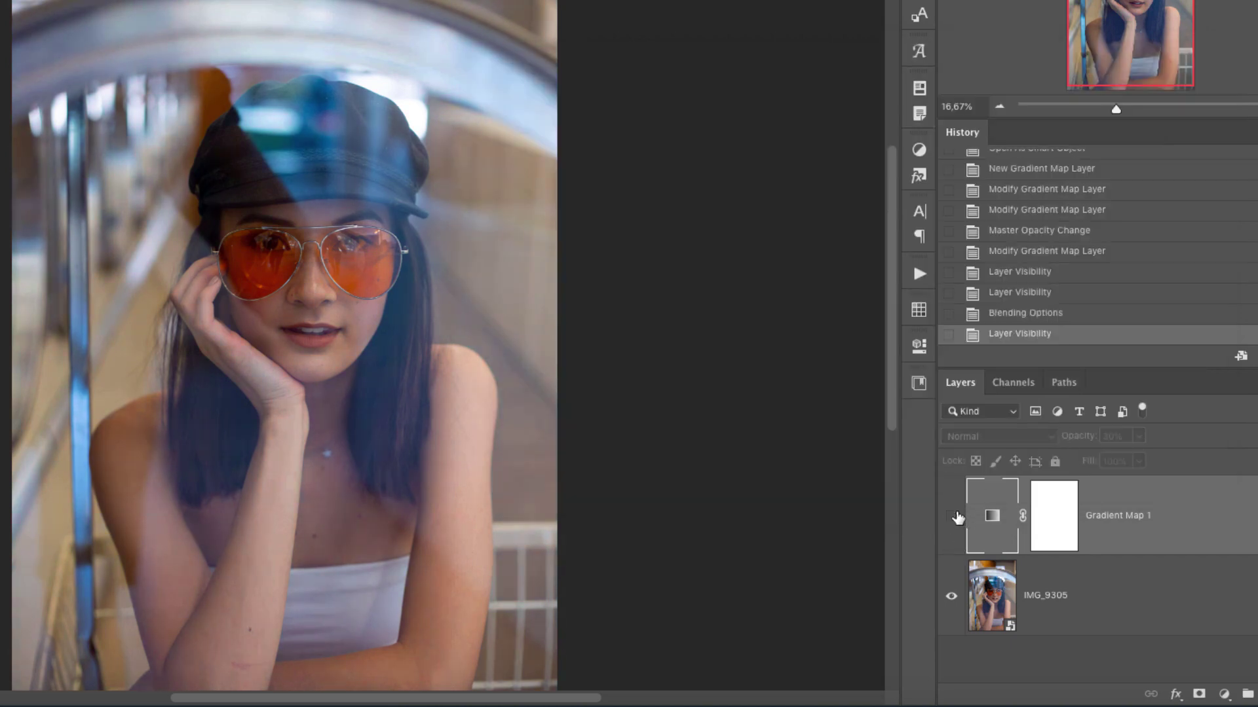
{"action": "left_click", "coordinate": [955, 517]}
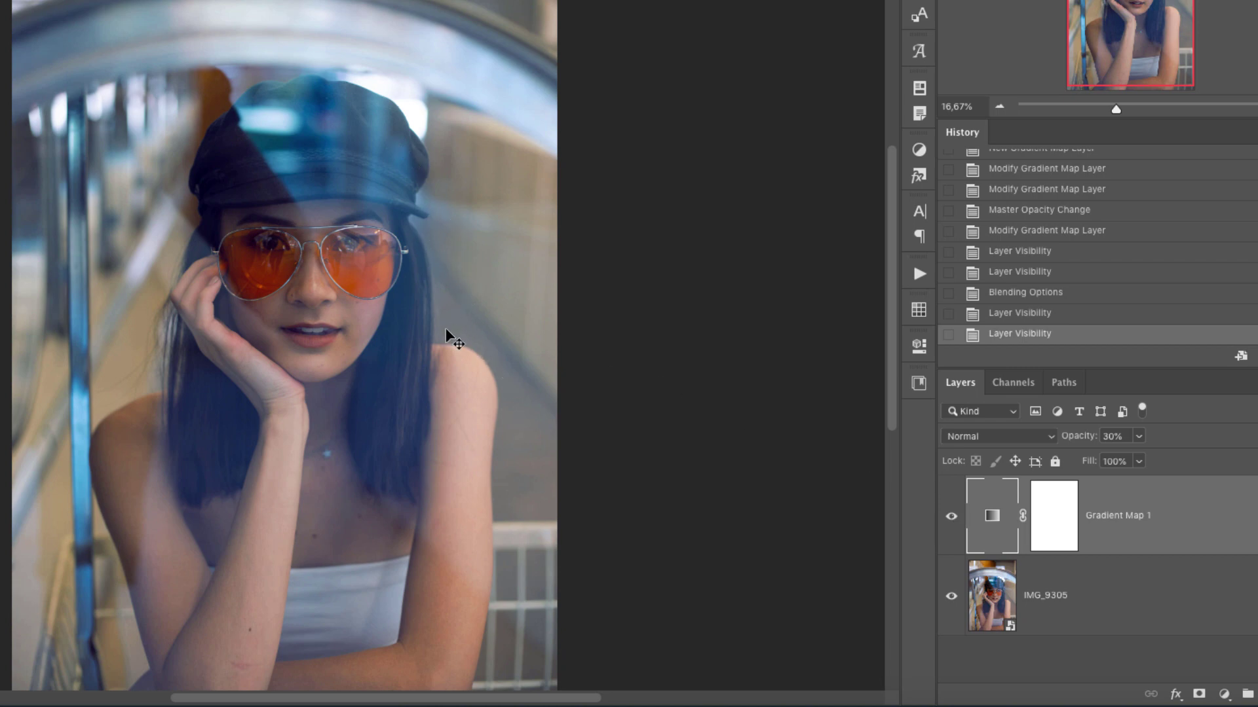
Step: Reopen the gradient map's gradient, move the turquoise stop to 23% and the medium blue stop to 50%, and accept
{"action": "double_click", "coordinate": [992, 515]}
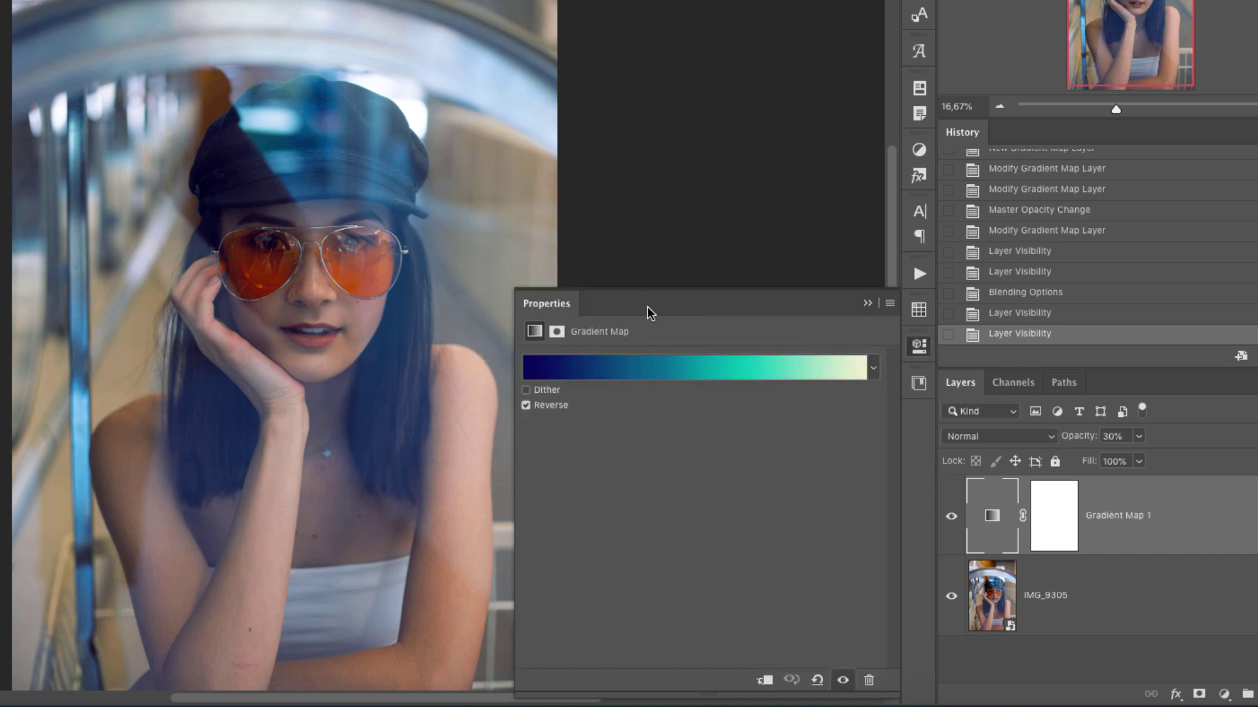
{"action": "left_click", "coordinate": [688, 360]}
{"action": "left_click", "coordinate": [829, 579]}
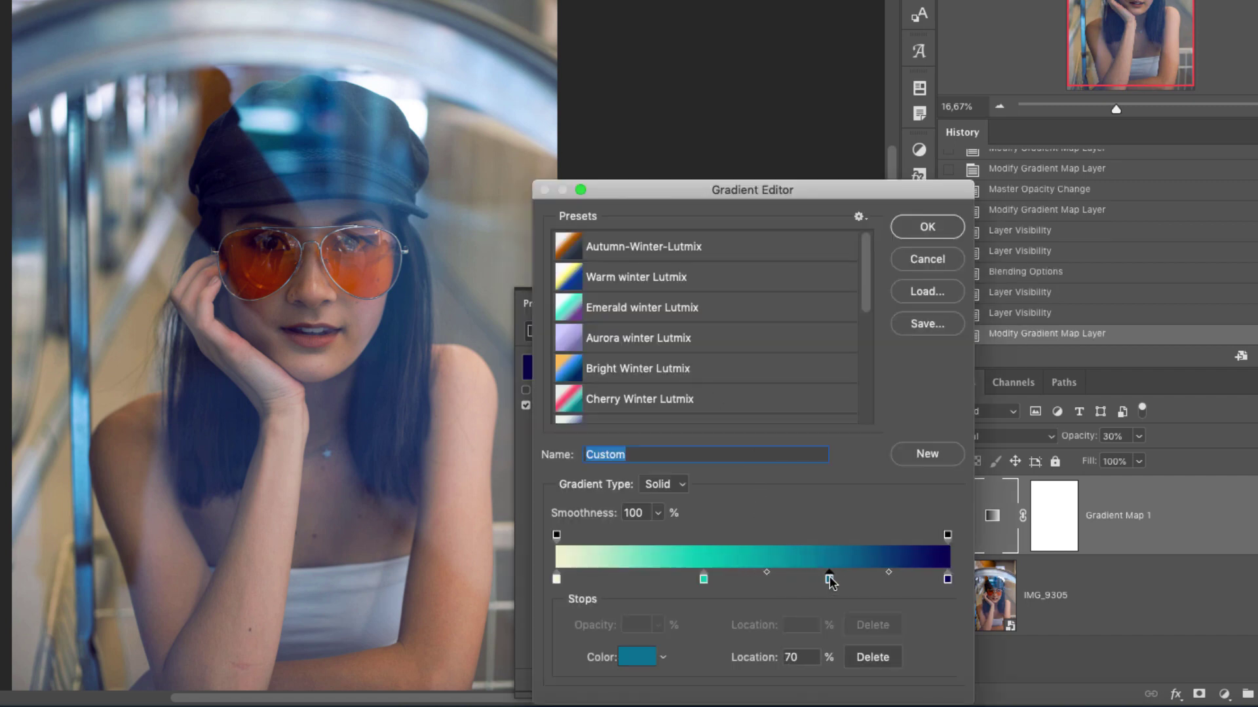
{"action": "left_click_drag", "start_coordinate": [703, 579], "coordinate": [661, 579]}
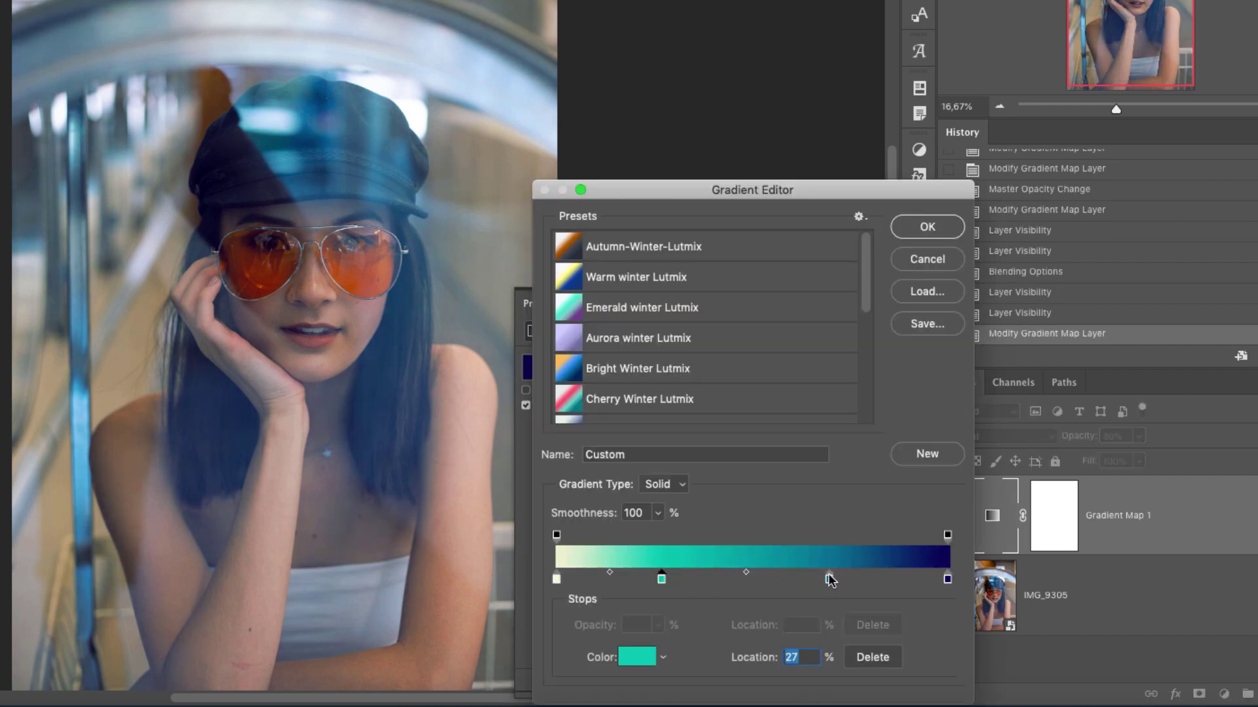
{"action": "left_click_drag", "start_coordinate": [828, 579], "coordinate": [753, 581]}
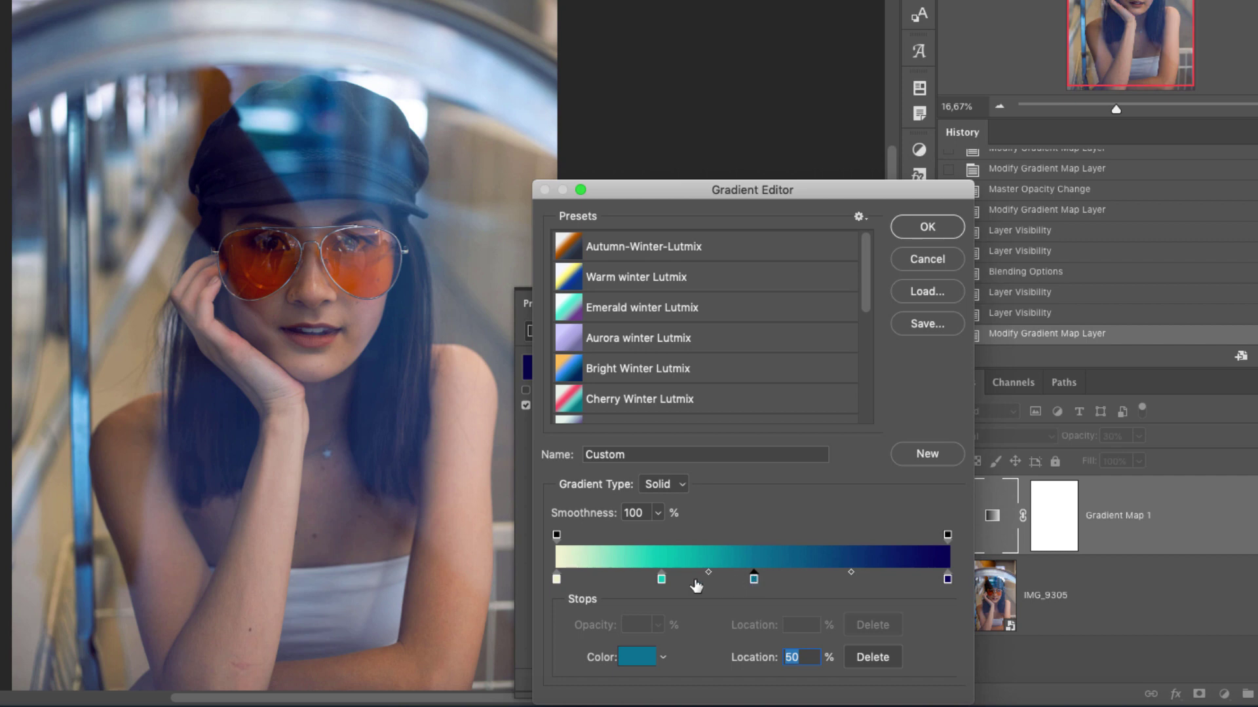
{"action": "mouse_move", "coordinate": [661, 581]}
{"action": "left_mouse_down"}
{"action": "mouse_move", "coordinate": [685, 582]}
{"action": "mouse_move", "coordinate": [649, 581]}
{"action": "left_mouse_up"}
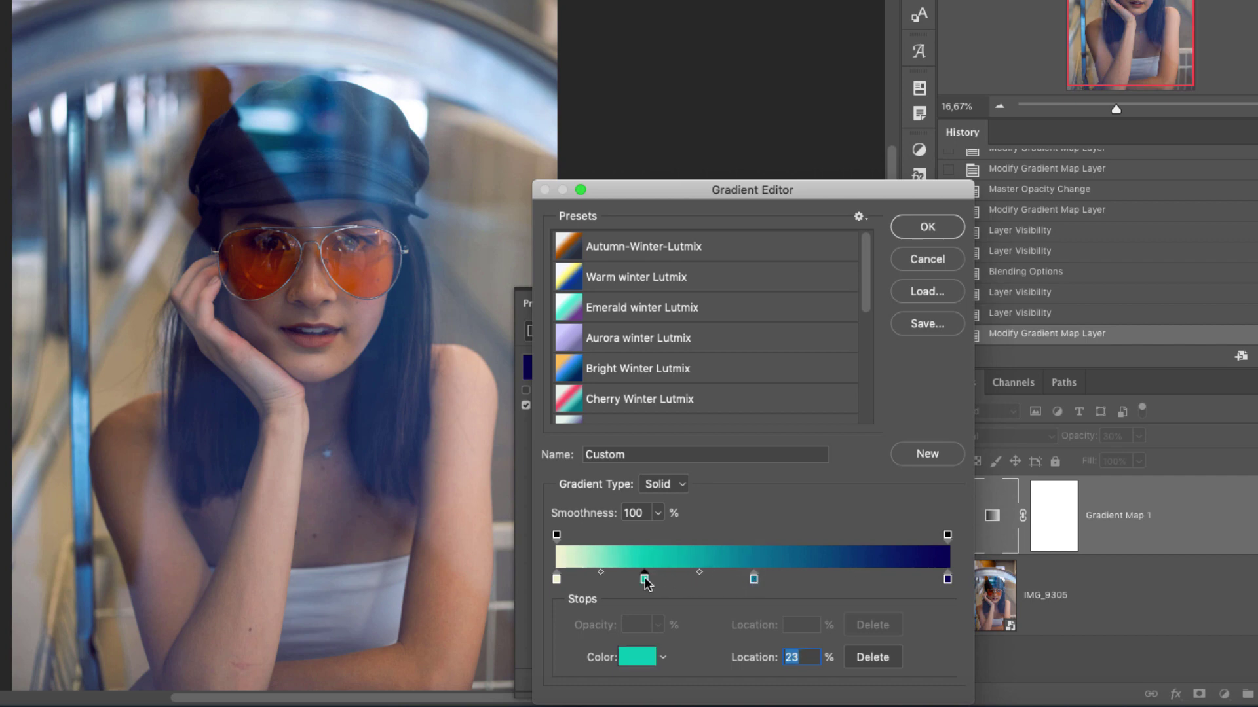
{"action": "left_click", "coordinate": [922, 227]}
Step: Check the adjusted gradient map's effect by hiding and showing its layer, and collapse its properties
{"action": "left_click", "coordinate": [951, 517]}
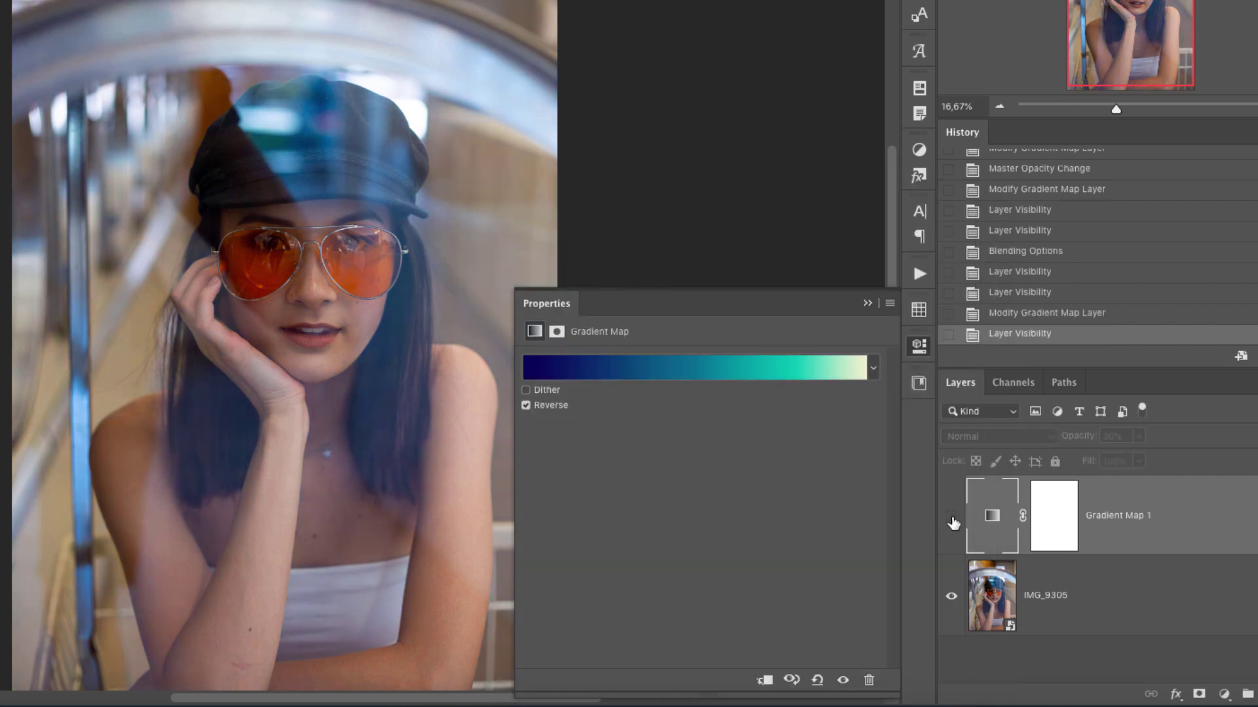
{"action": "left_click", "coordinate": [952, 519]}
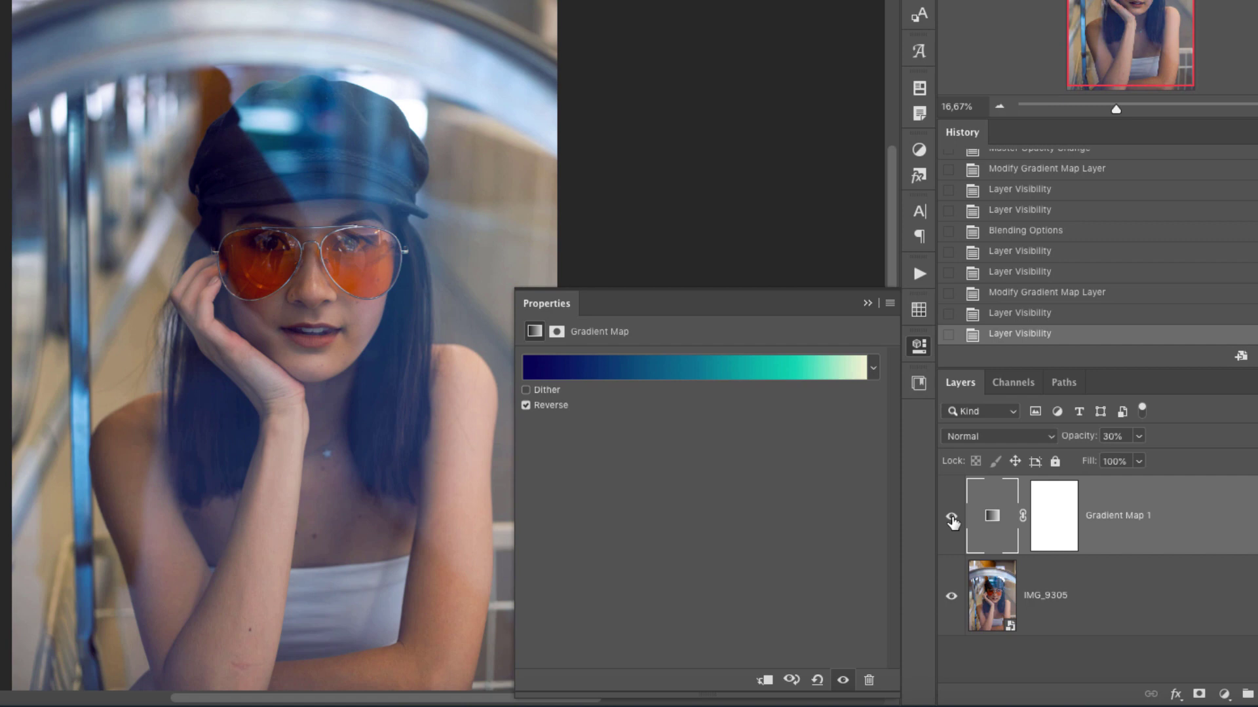
{"action": "left_click", "coordinate": [867, 304]}
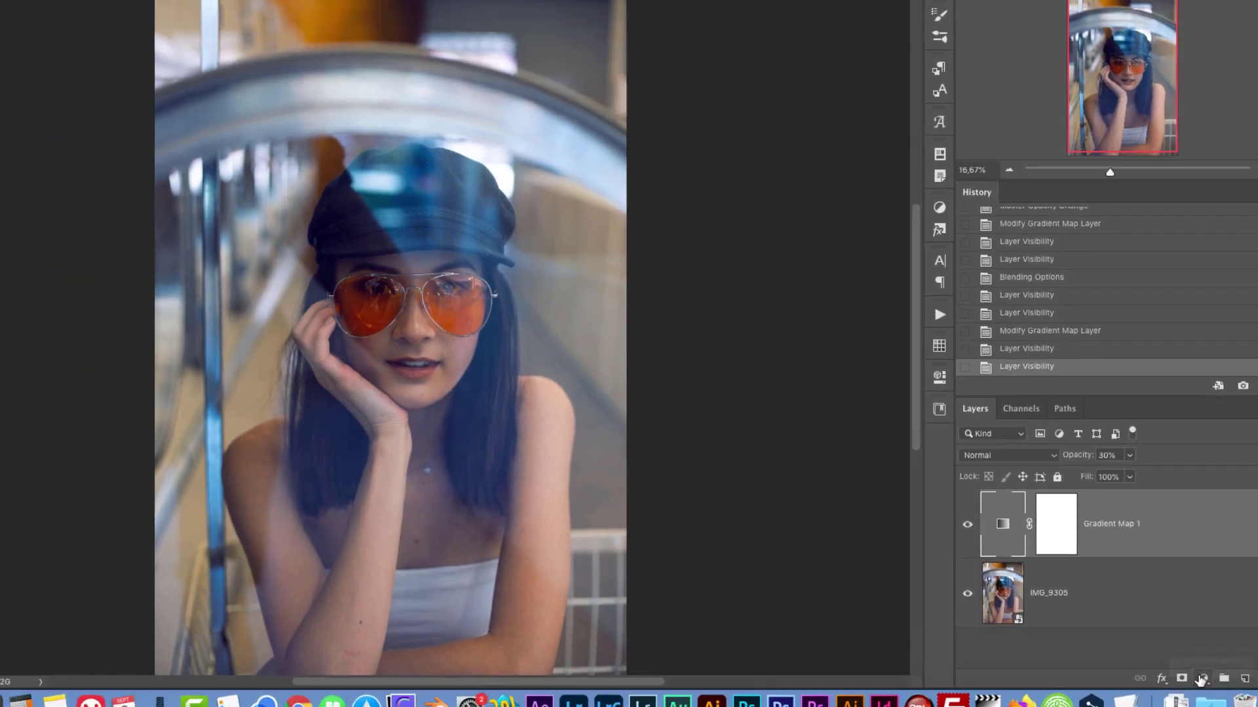
Step: Add a second Gradient Map adjustment layer using the Autumn-Winter-Lutmix preset
{"action": "left_click", "coordinate": [1223, 694]}
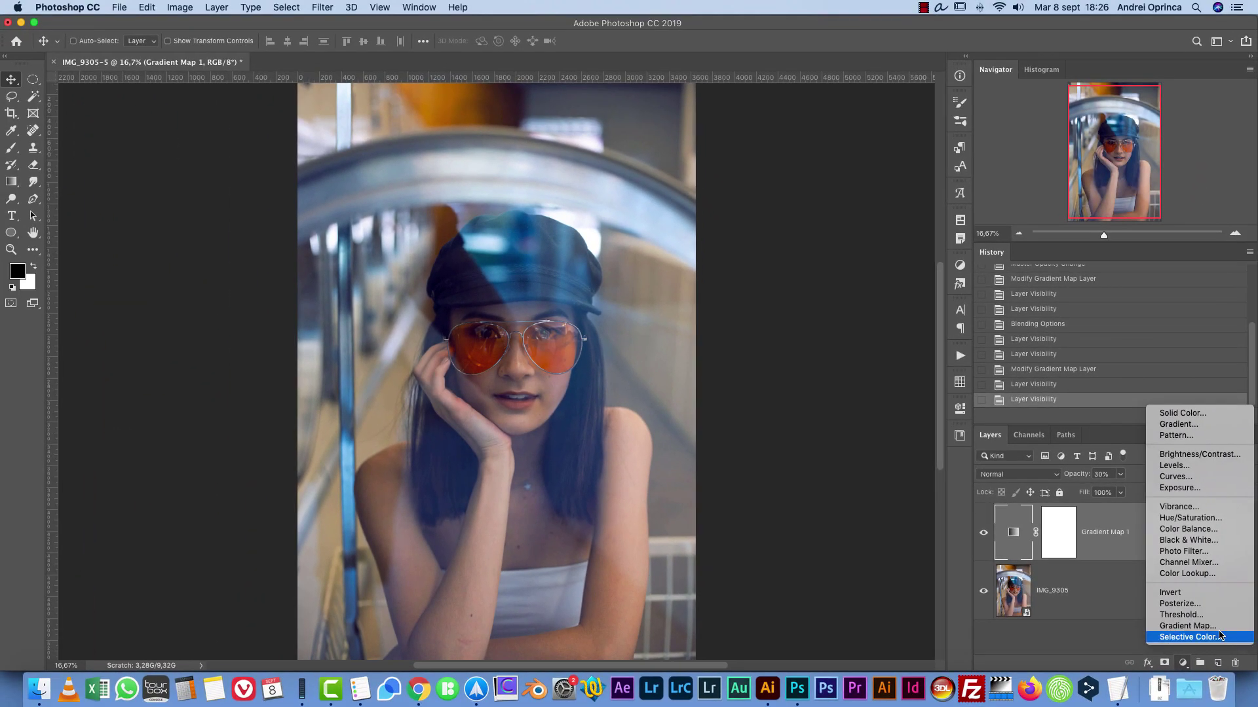
{"action": "left_click", "coordinate": [1187, 626]}
{"action": "left_click", "coordinate": [805, 422]}
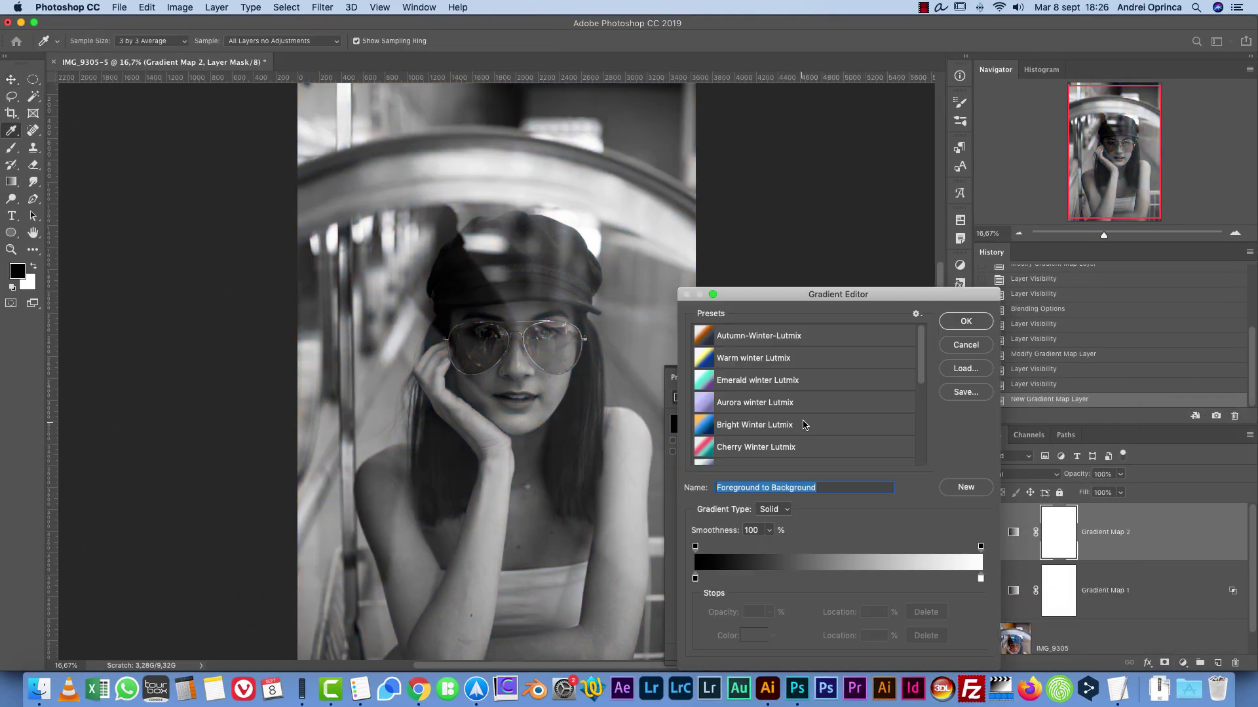
{"action": "left_click", "coordinate": [912, 338]}
{"action": "left_click", "coordinate": [946, 321]}
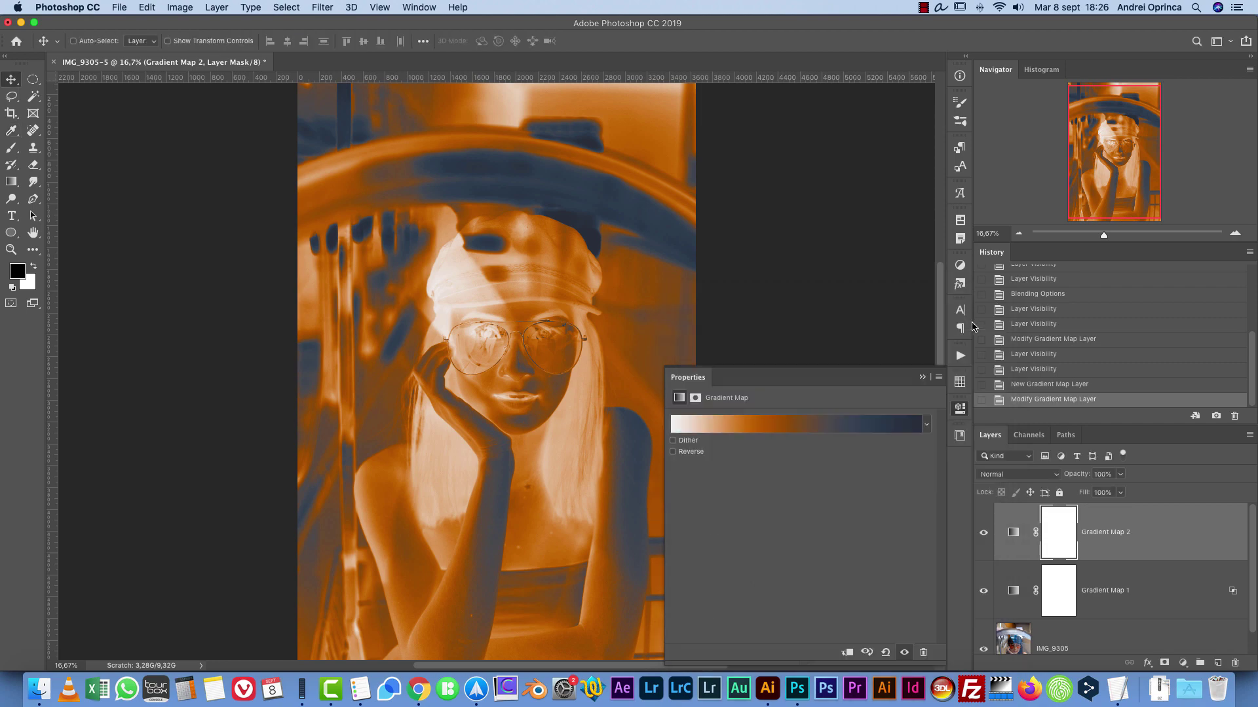
Step: Set the new Gradient Map layer's blend mode to Hue and its opacity to 38%
{"action": "left_click", "coordinate": [1046, 474]}
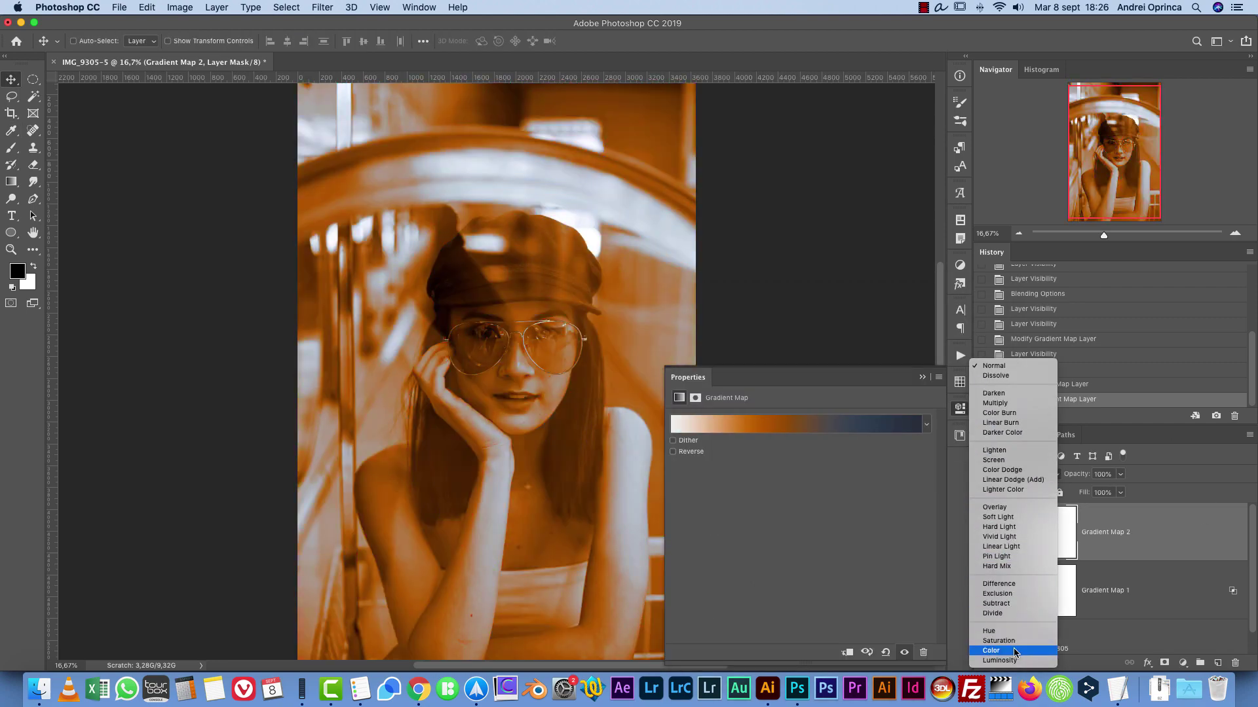
{"action": "left_click", "coordinate": [1012, 633]}
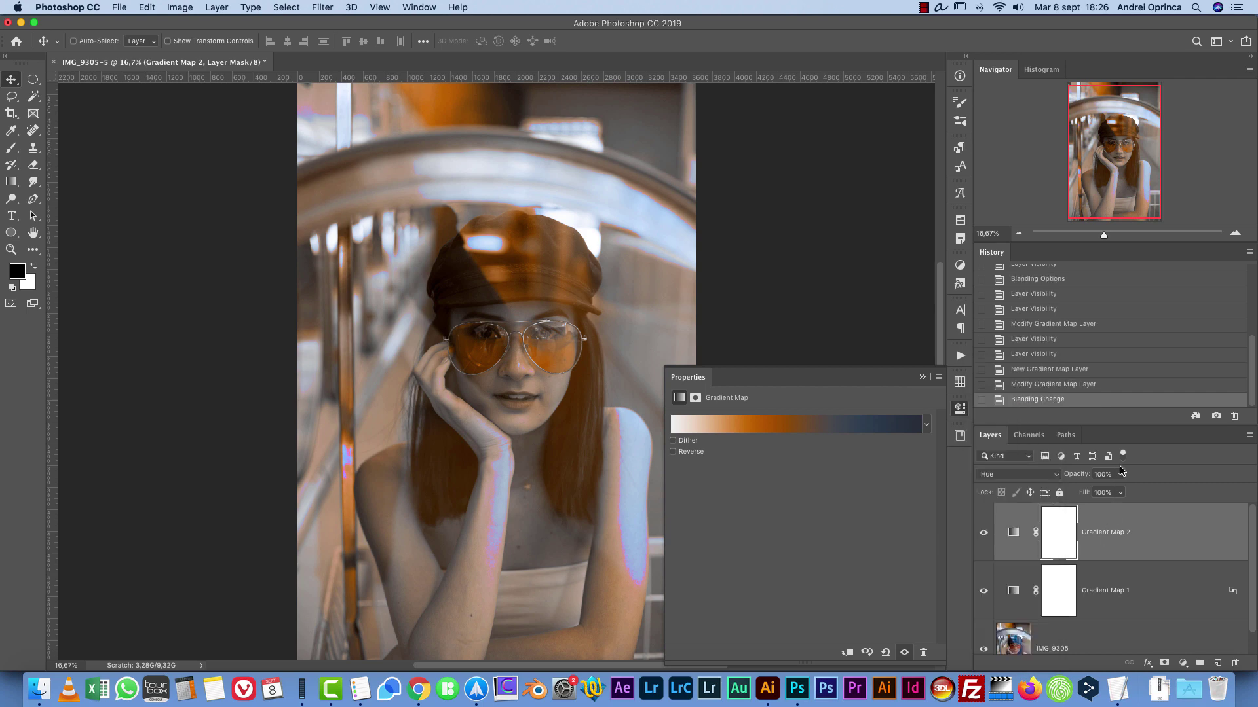
{"action": "left_click_drag", "start_coordinate": [1120, 473], "coordinate": [1081, 494]}
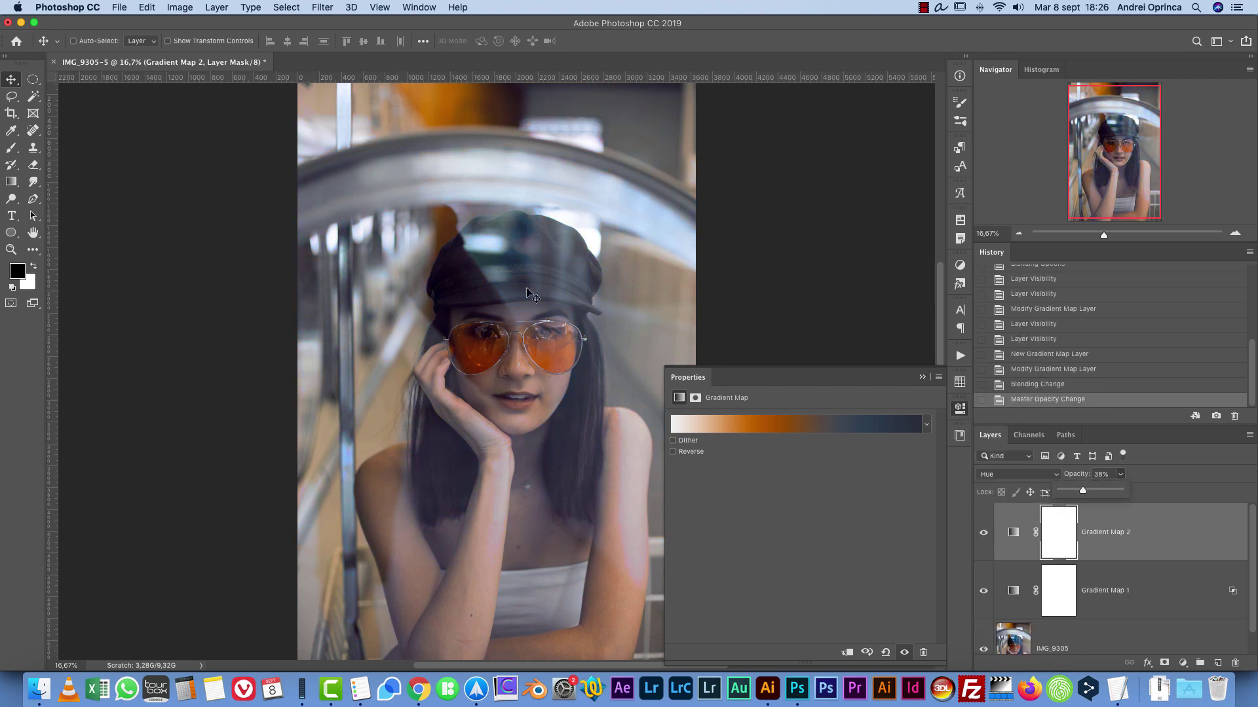
{"action": "left_click", "coordinate": [790, 429]}
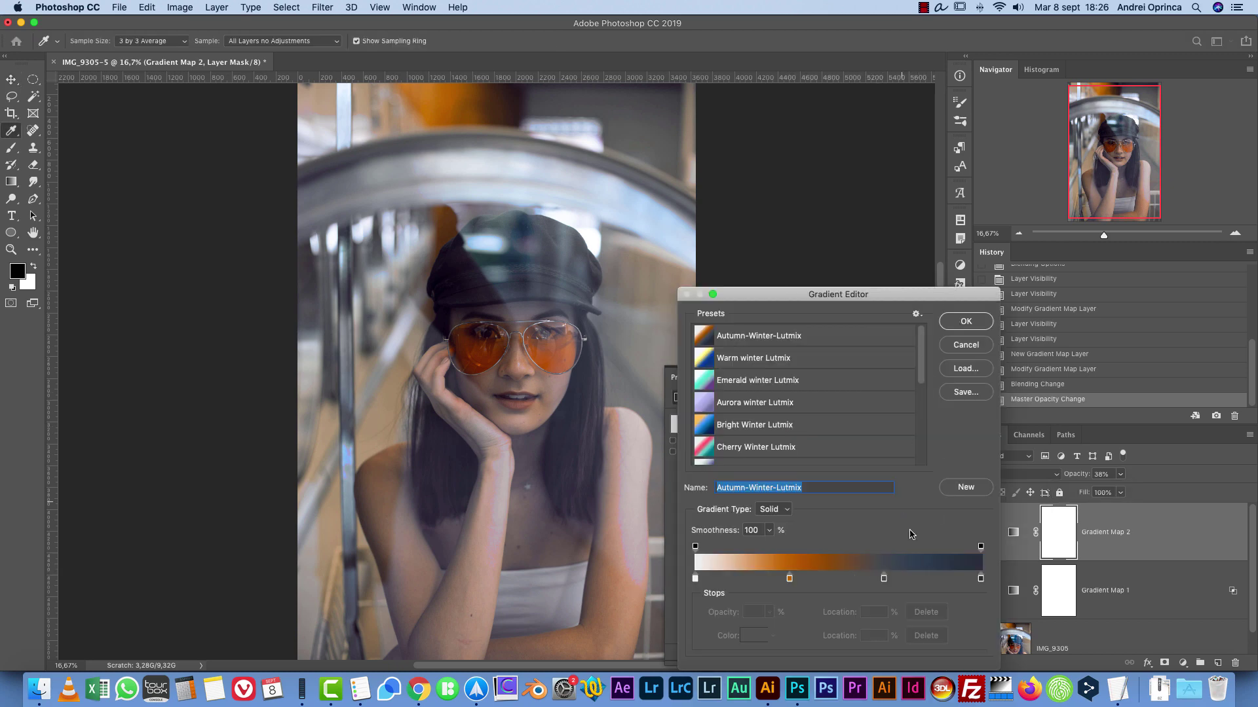
{"action": "left_click_drag", "start_coordinate": [884, 579], "coordinate": [909, 579]}
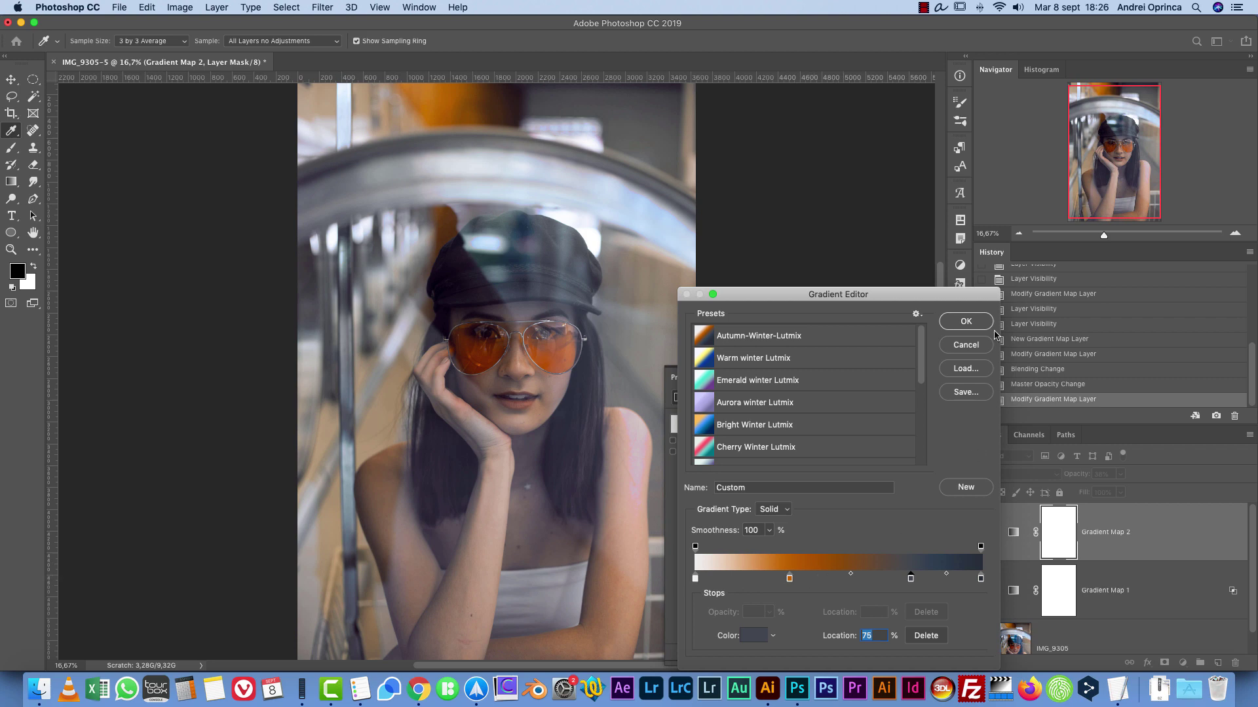
{"action": "left_click", "coordinate": [973, 347]}
Step: Try the Color blend mode on the Gradient Map 2 layer, and settle on Soft Light at 10% opacity
{"action": "left_click", "coordinate": [1014, 475]}
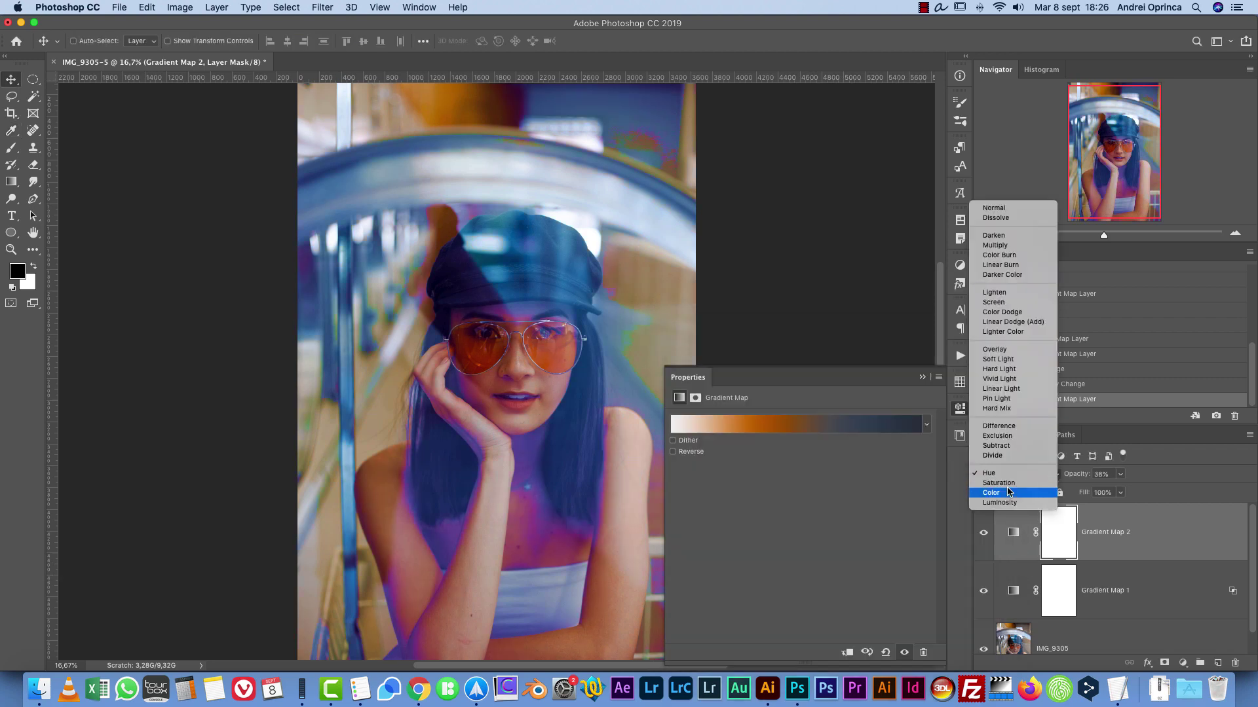
{"action": "left_click", "coordinate": [1012, 495]}
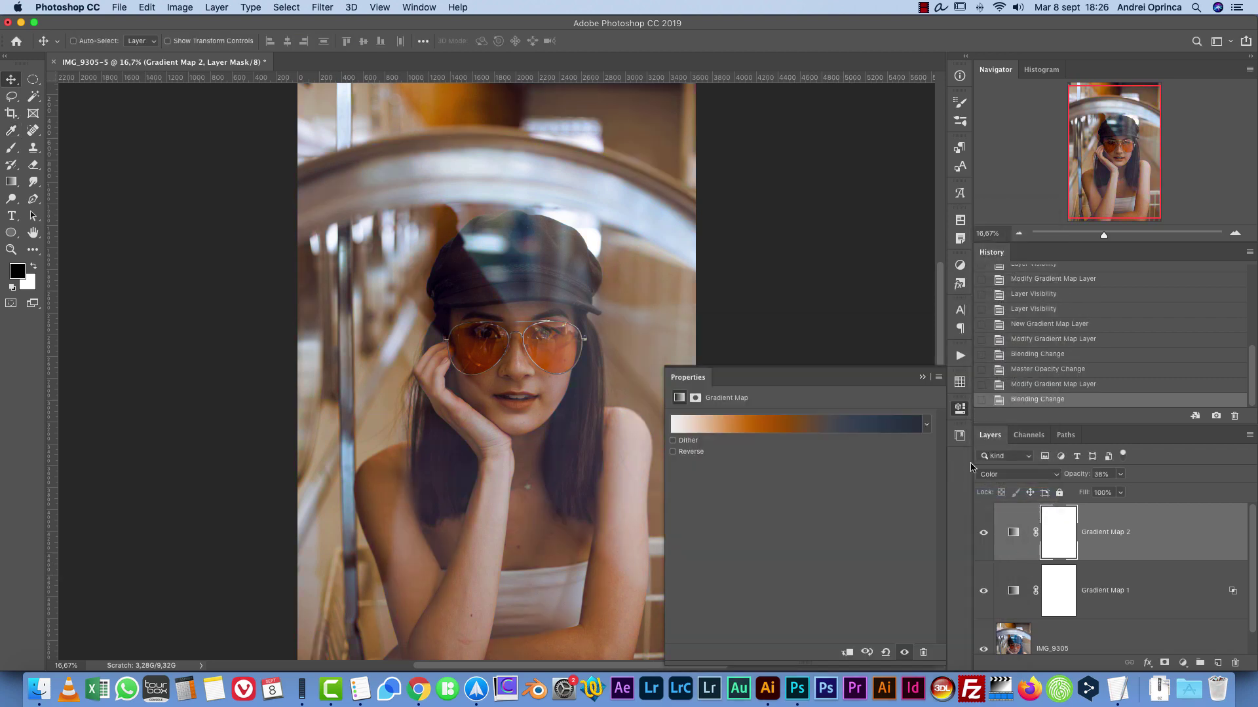
{"action": "left_click", "coordinate": [1019, 470]}
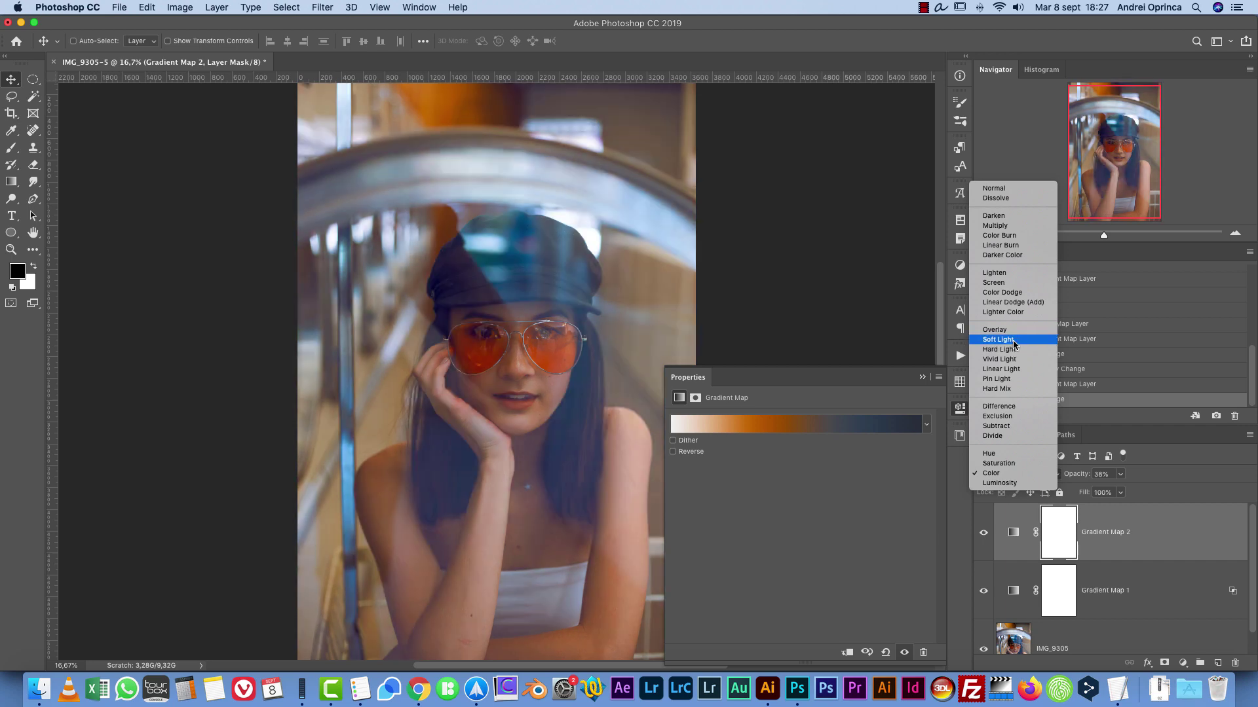
{"action": "left_click", "coordinate": [1011, 341]}
{"action": "left_click", "coordinate": [1120, 474]}
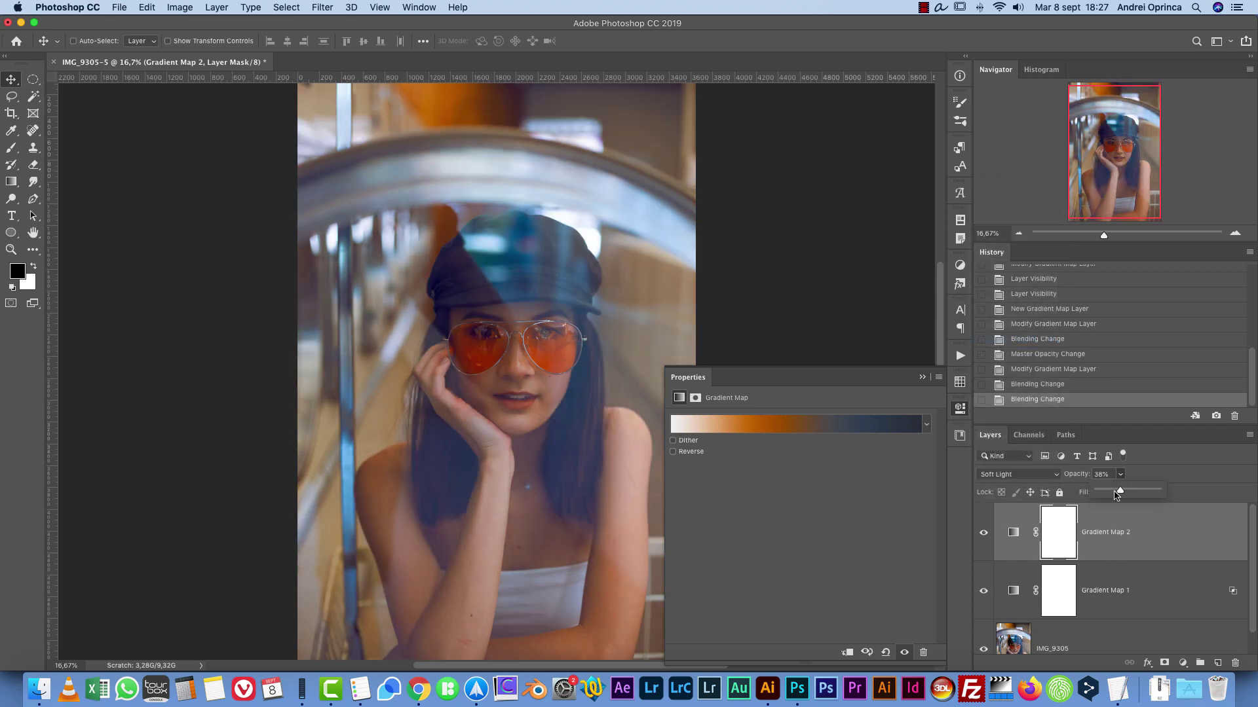
{"action": "left_click_drag", "start_coordinate": [1116, 495], "coordinate": [1103, 493]}
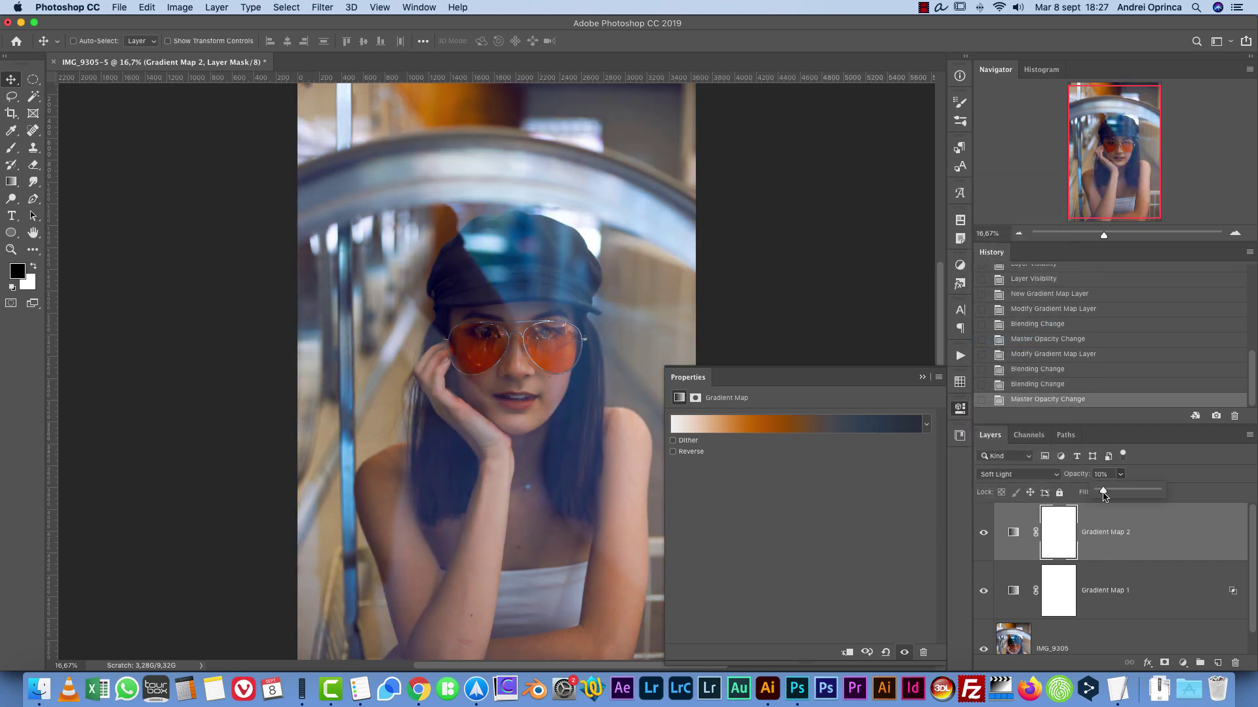
Step: In the Gradient Map 2 layer's Blend If settings for Gray, move the Underlying Layer black slider far toward the highlights and accept
{"action": "left_click", "coordinate": [1176, 537]}
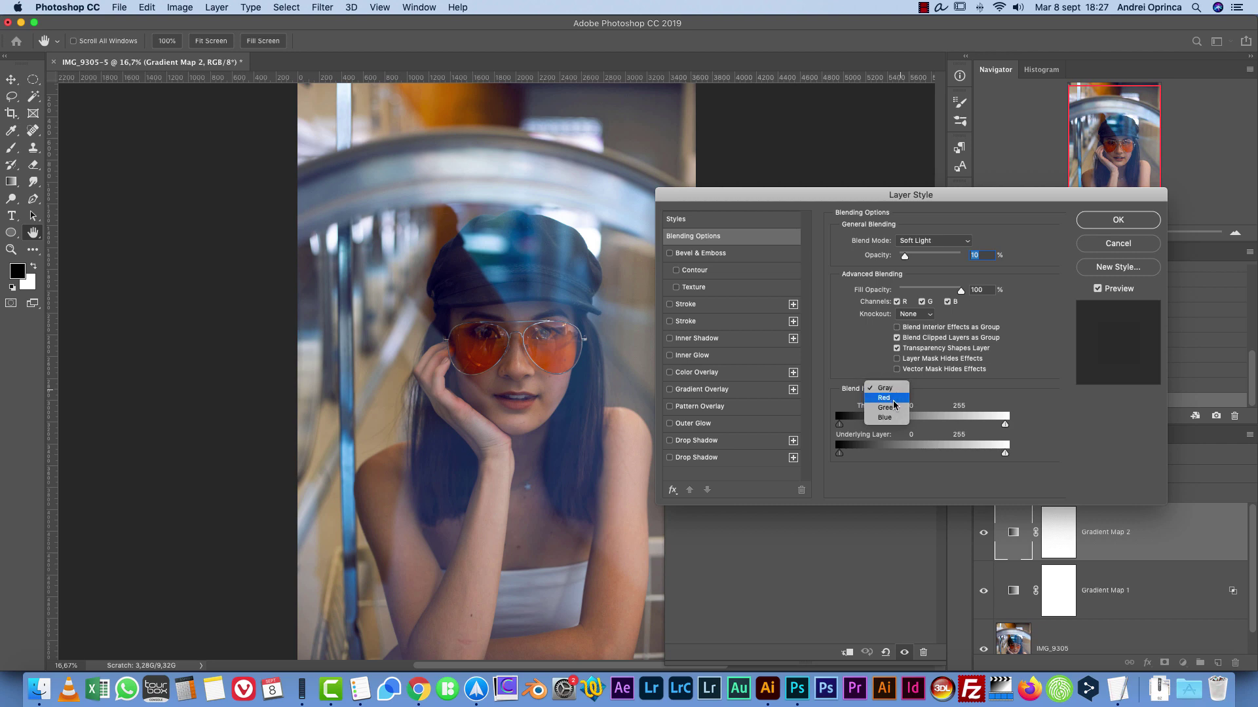
{"action": "left_click", "coordinate": [885, 388]}
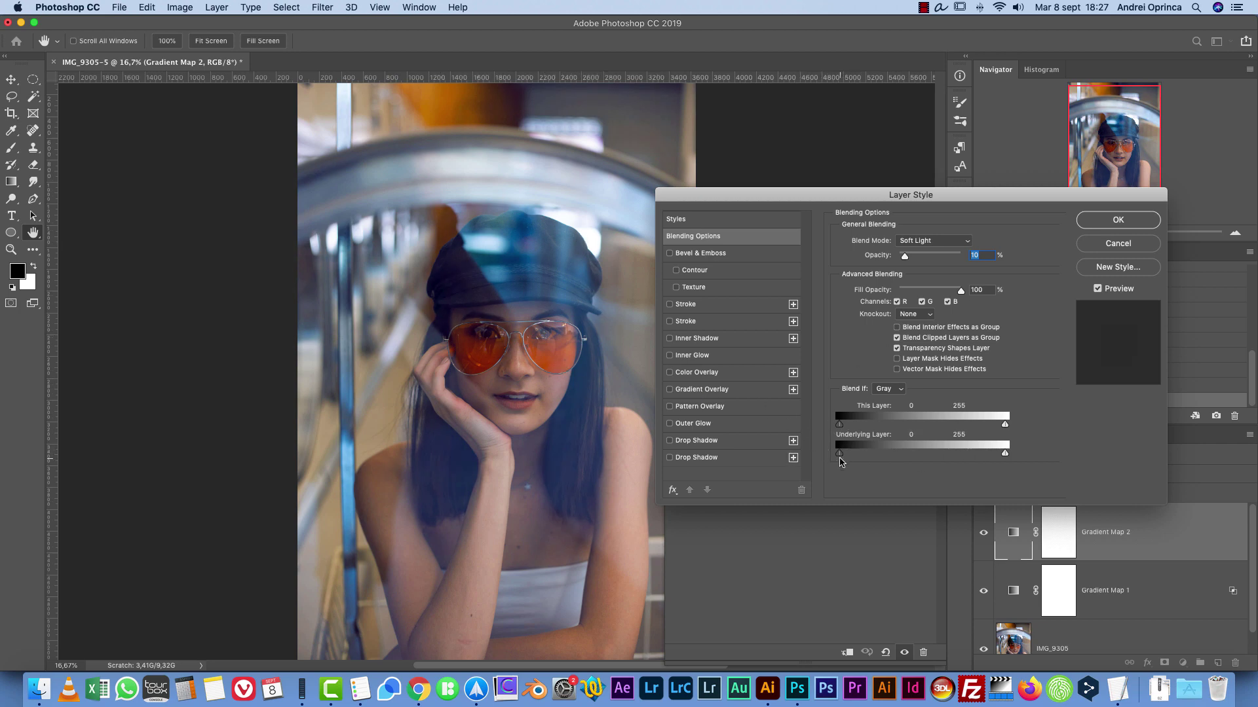
{"action": "left_click_drag", "start_coordinate": [840, 459], "coordinate": [991, 454]}
{"action": "left_click", "coordinate": [1147, 220]}
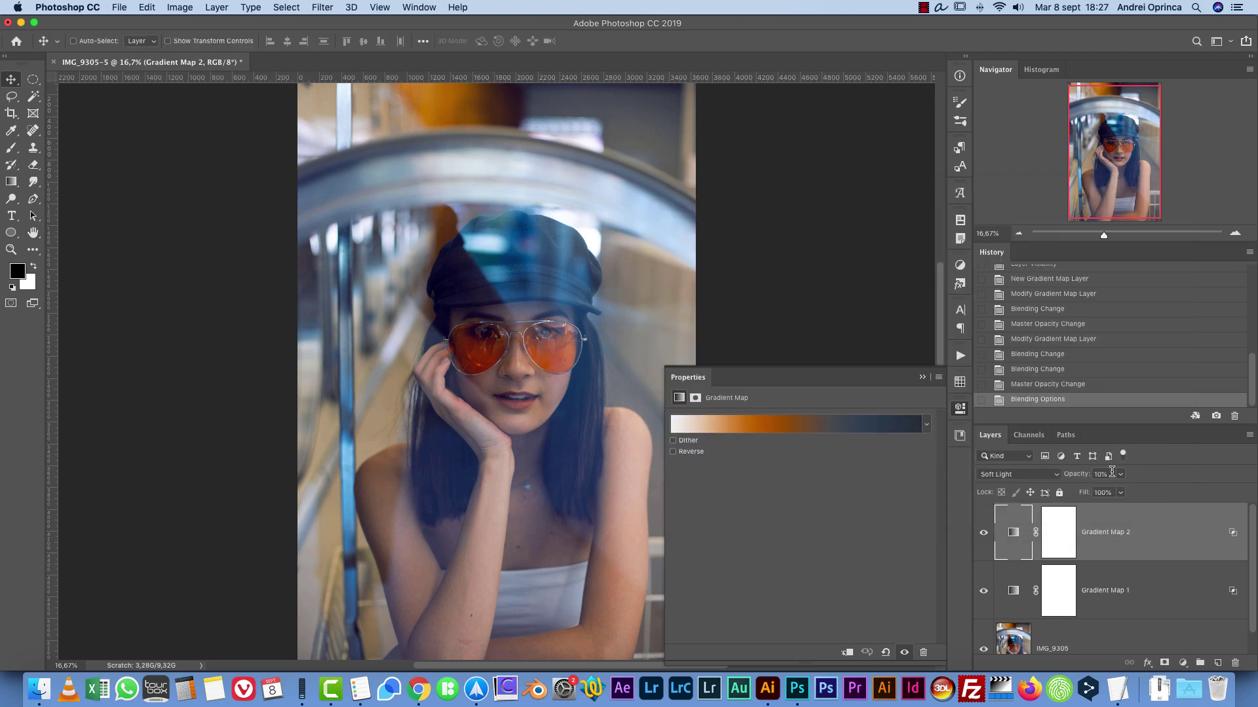
Step: Raise the Gradient Map 2 layer's opacity to 89% and readjust its Underlying Layer Blend If slider
{"action": "left_click", "coordinate": [1120, 474]}
{"action": "left_click_drag", "start_coordinate": [1125, 490], "coordinate": [1168, 490]}
{"action": "left_click", "coordinate": [1008, 536]}
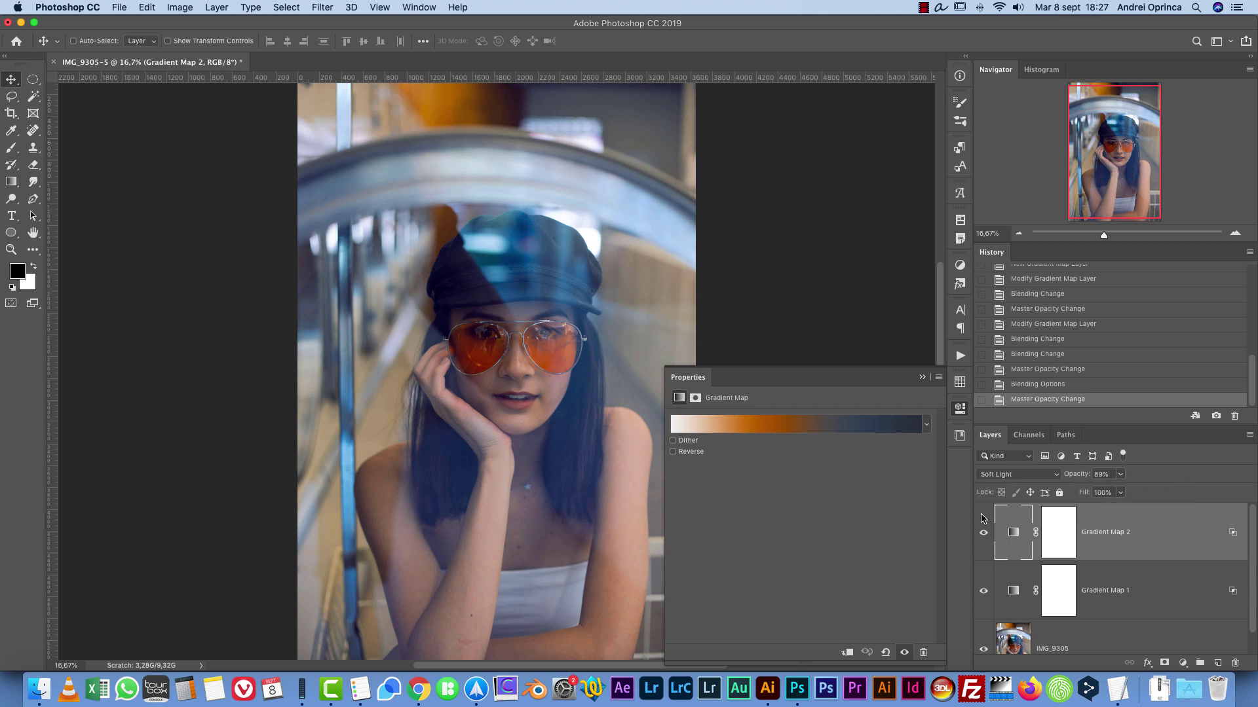
{"action": "double_click", "coordinate": [1201, 542]}
{"action": "mouse_move", "coordinate": [933, 457]}
{"action": "left_mouse_down"}
{"action": "mouse_move", "coordinate": [835, 446]}
{"action": "mouse_move", "coordinate": [982, 453]}
{"action": "mouse_move", "coordinate": [891, 457]}
{"action": "mouse_move", "coordinate": [924, 455]}
{"action": "left_mouse_up"}
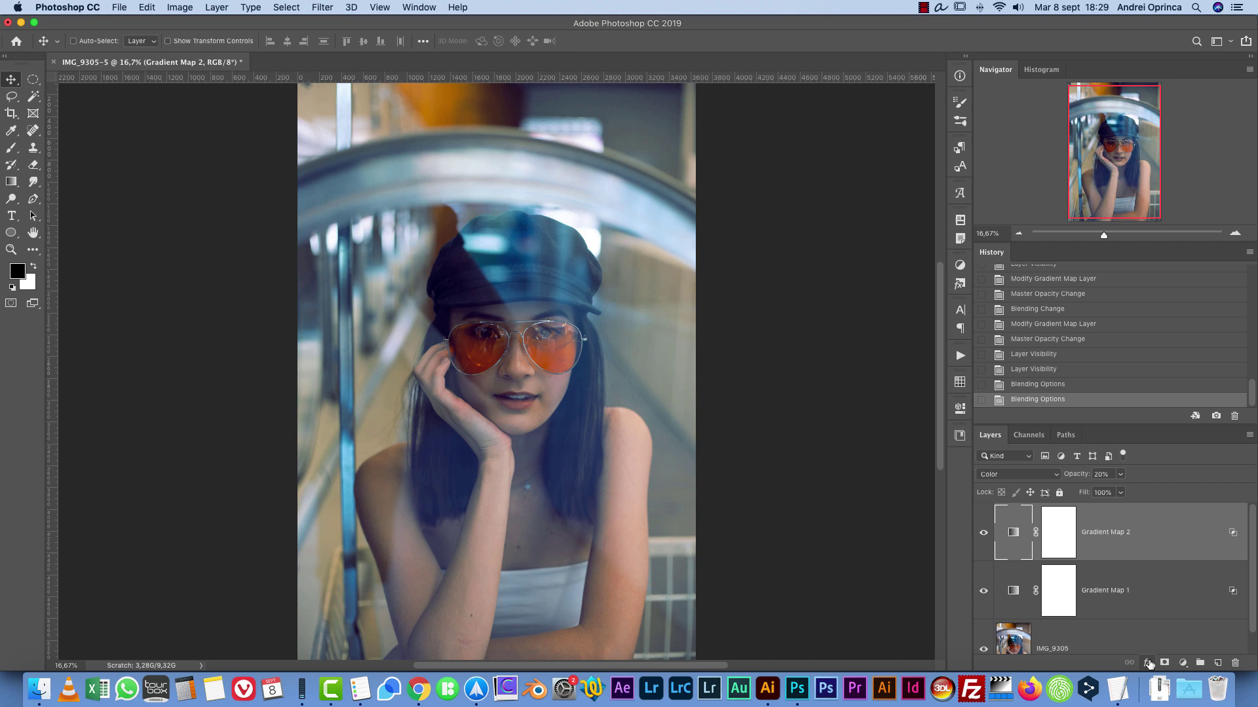
Step: Add a Curves adjustment layer, slightly raise a highlights point on the RGB curve, anchor the shadows, and collapse its properties
{"action": "left_click", "coordinate": [1182, 663]}
{"action": "left_click", "coordinate": [1022, 457]}
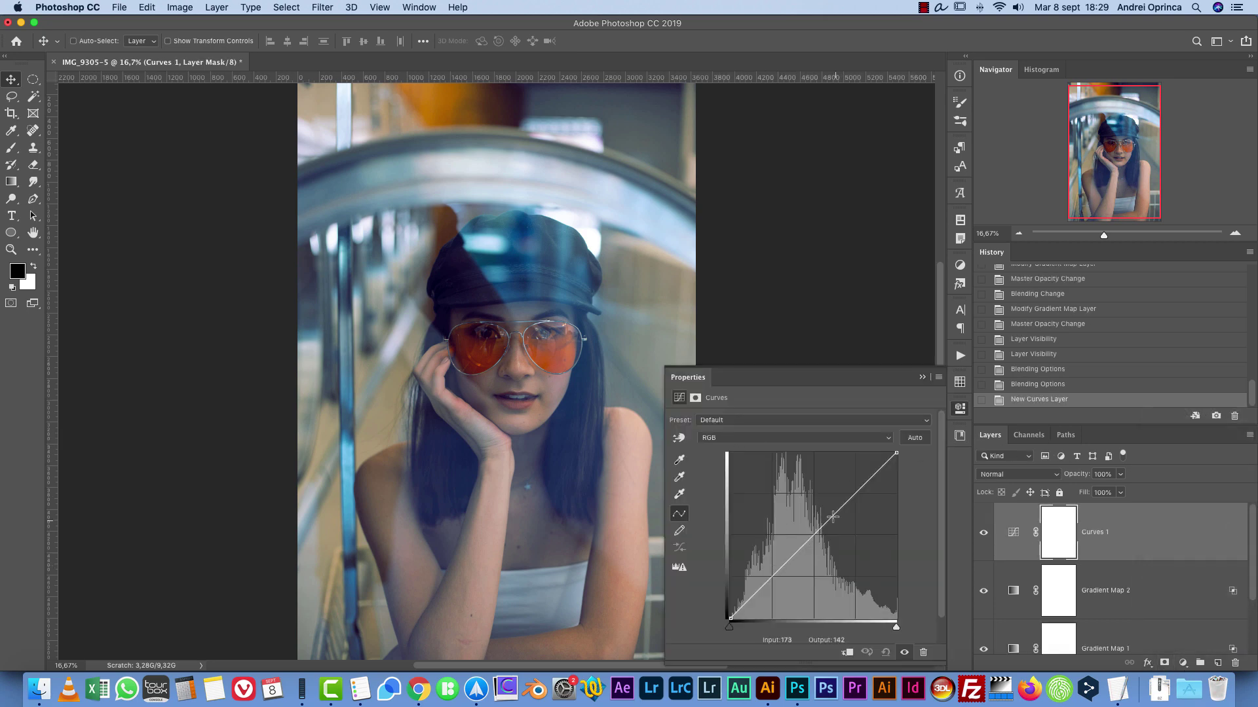
{"action": "left_click_drag", "start_coordinate": [832, 517], "coordinate": [832, 509]}
{"action": "left_click", "coordinate": [781, 567]}
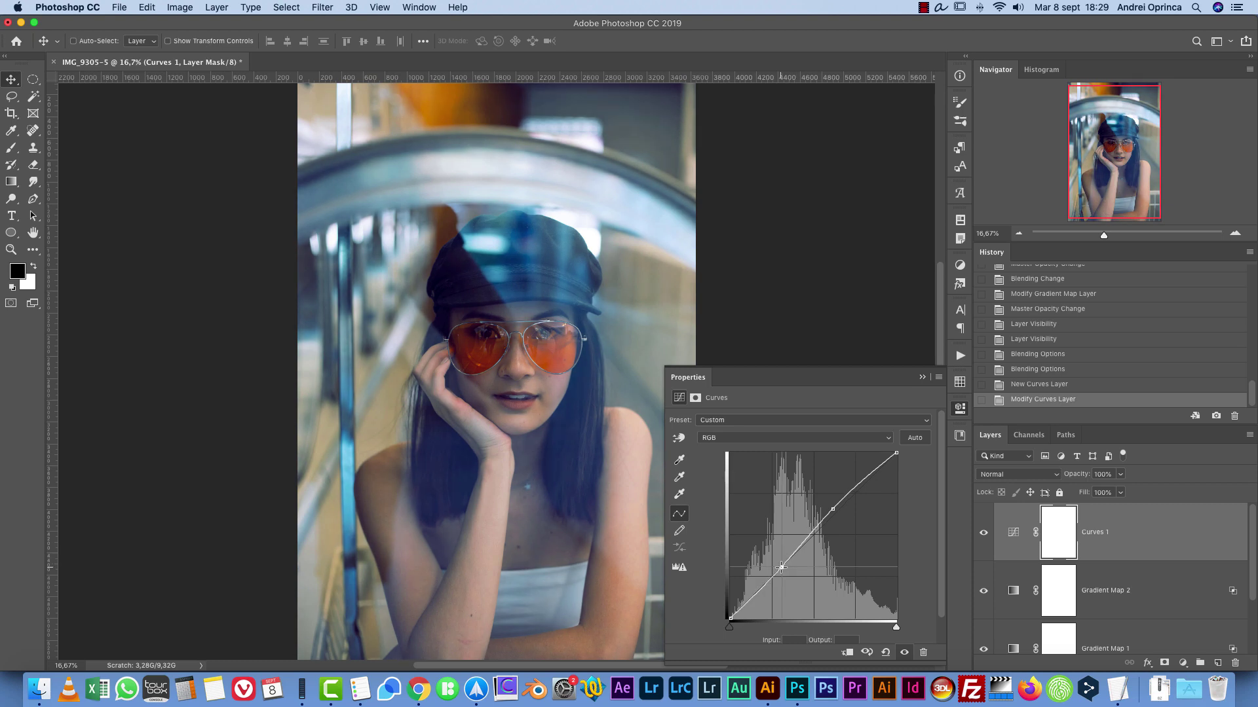
{"action": "left_click", "coordinate": [922, 377]}
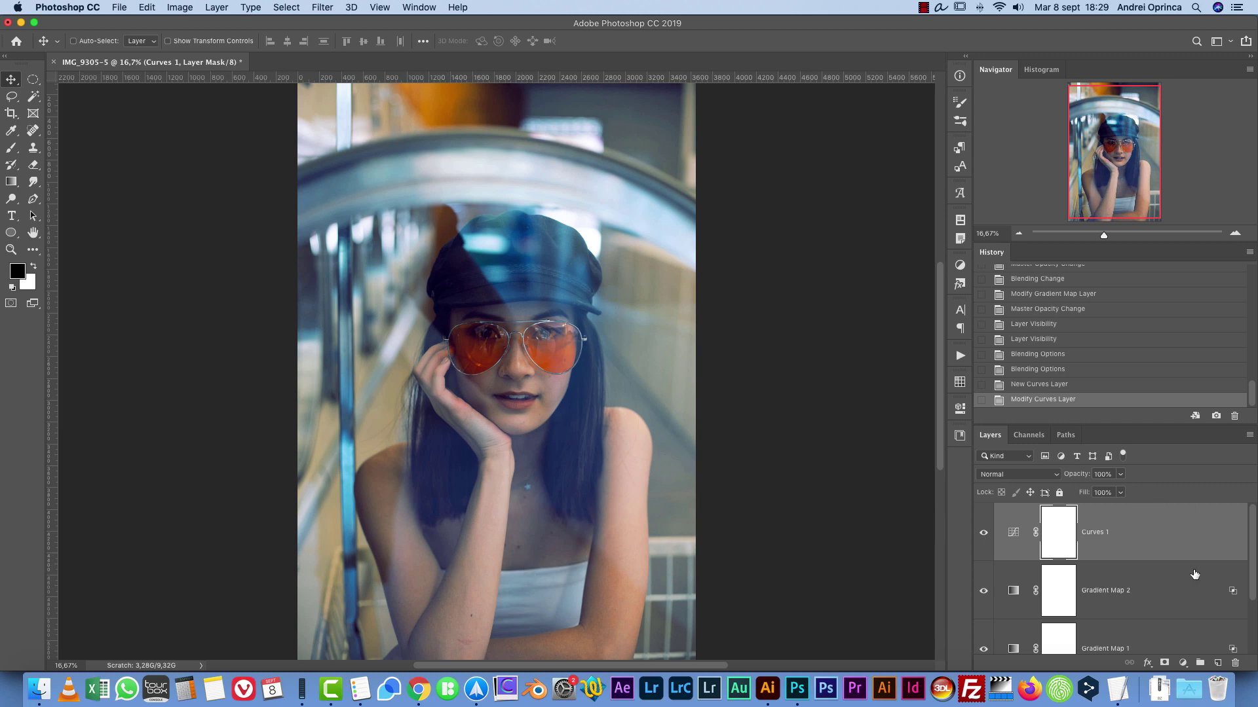
Step: Add a Hue/Saturation adjustment layer above the curves and set its blend mode to Color
{"action": "left_click", "coordinate": [1182, 662]}
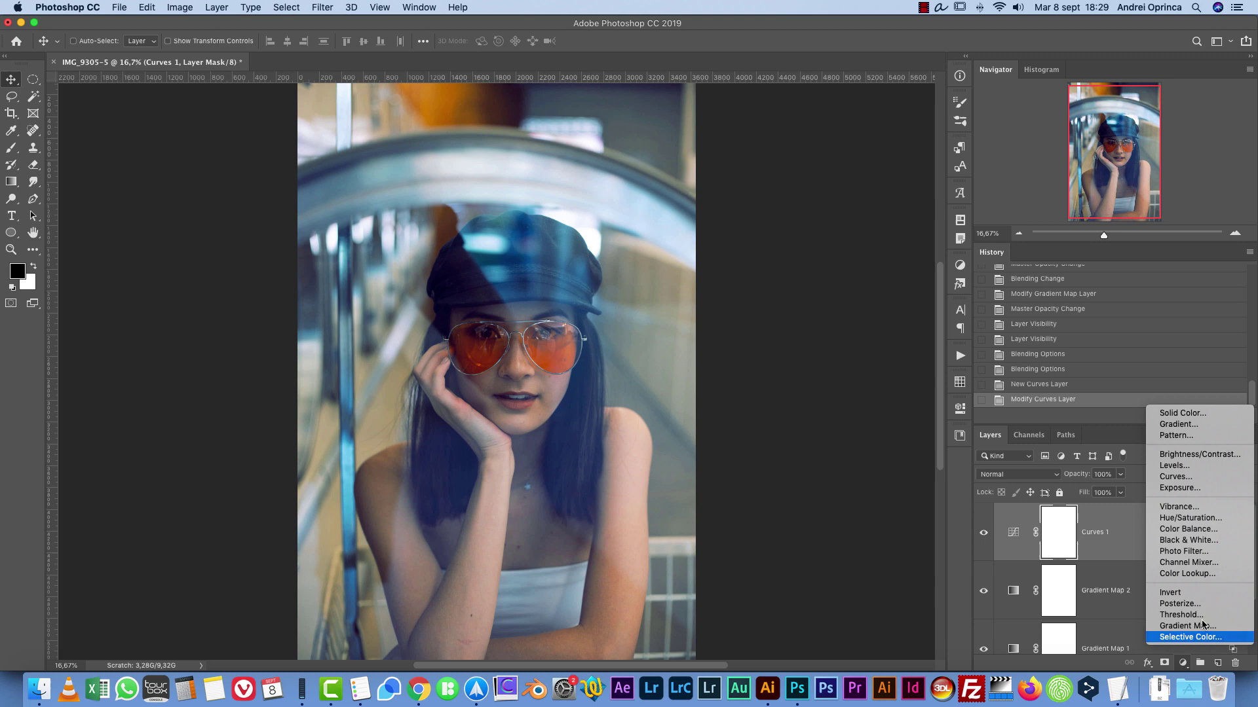
{"action": "left_click", "coordinate": [1213, 517]}
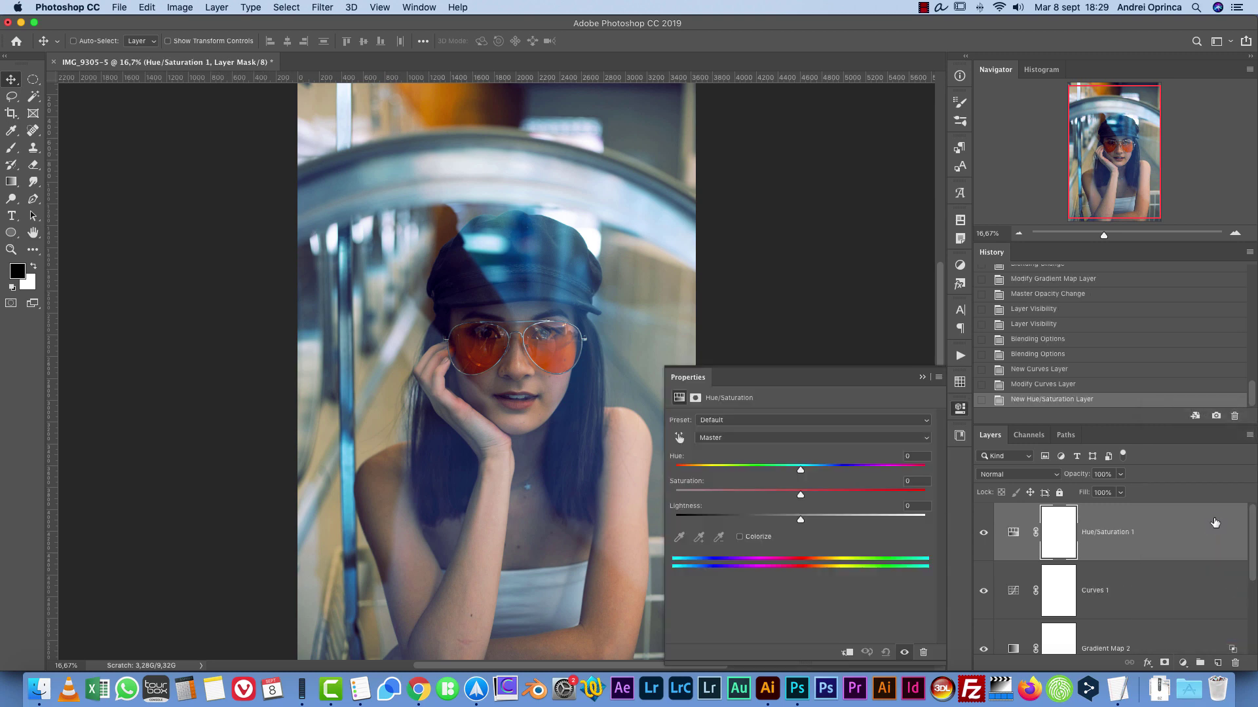
{"action": "left_click", "coordinate": [1032, 475]}
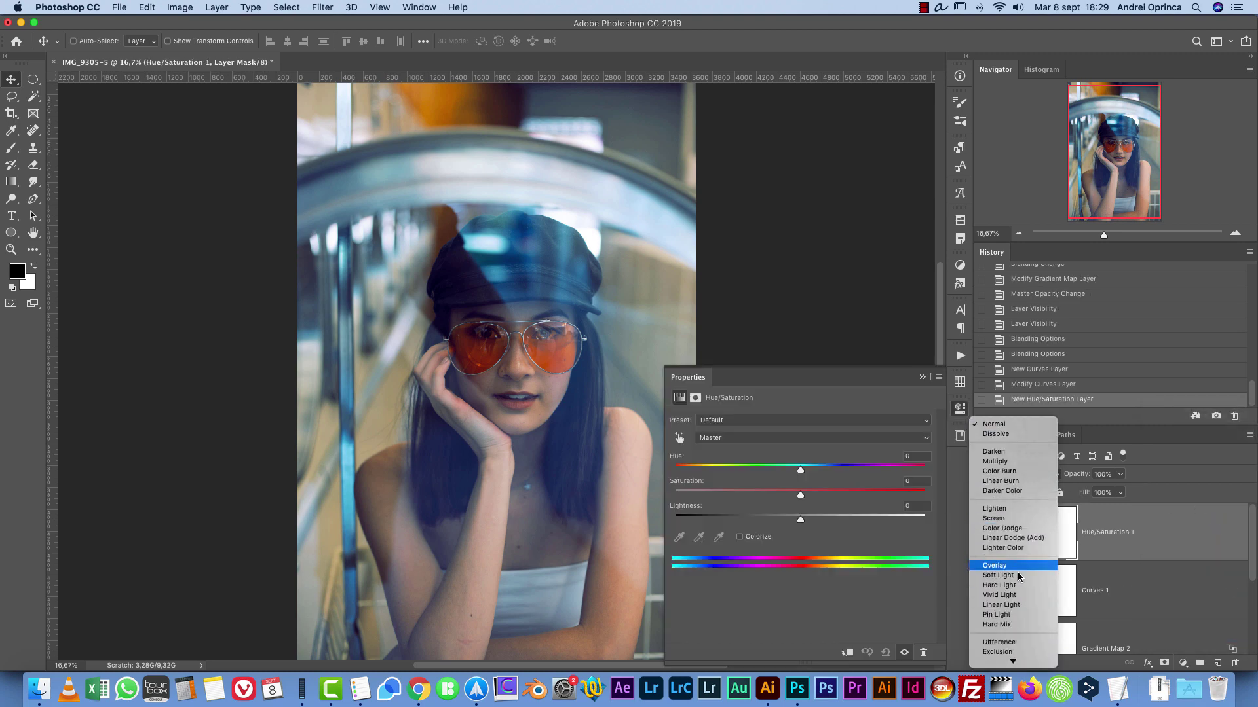
{"action": "left_click", "coordinate": [993, 651]}
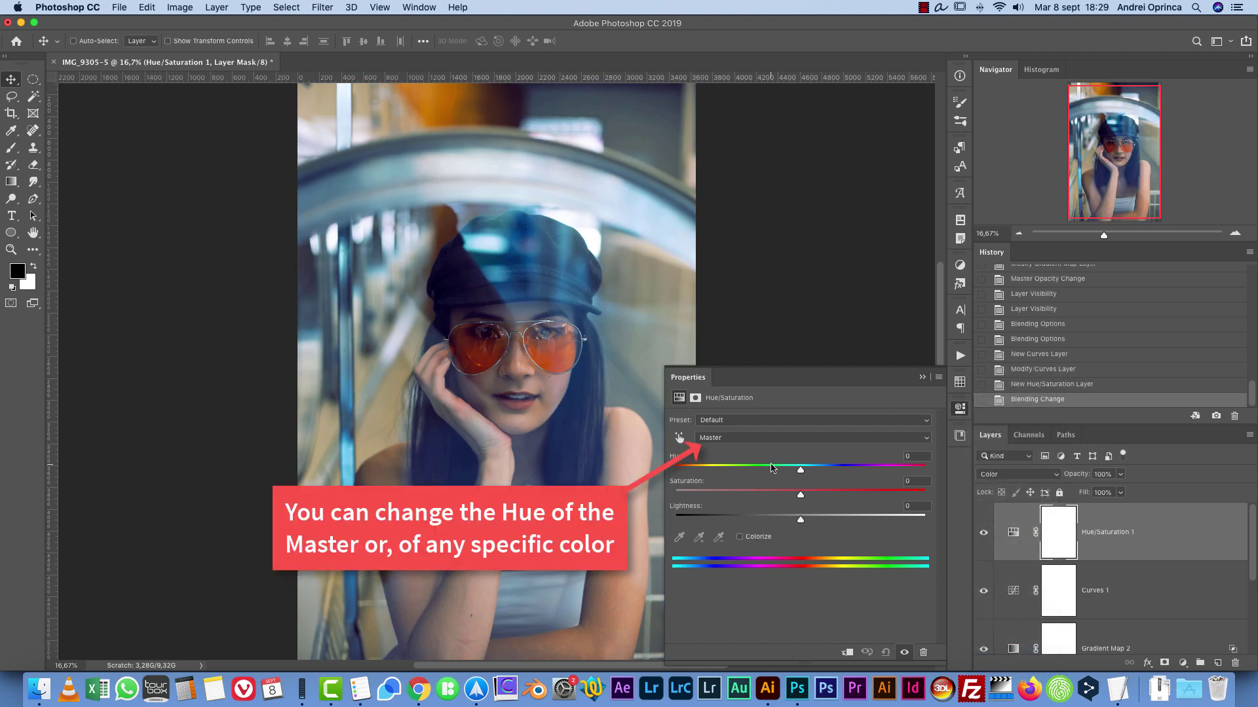
Step: Set the Hue/Saturation layer's opacity to 18%, its Master hue to -28 and its saturation to +22, and collapse its properties
{"action": "left_click_drag", "start_coordinate": [795, 470], "coordinate": [832, 469]}
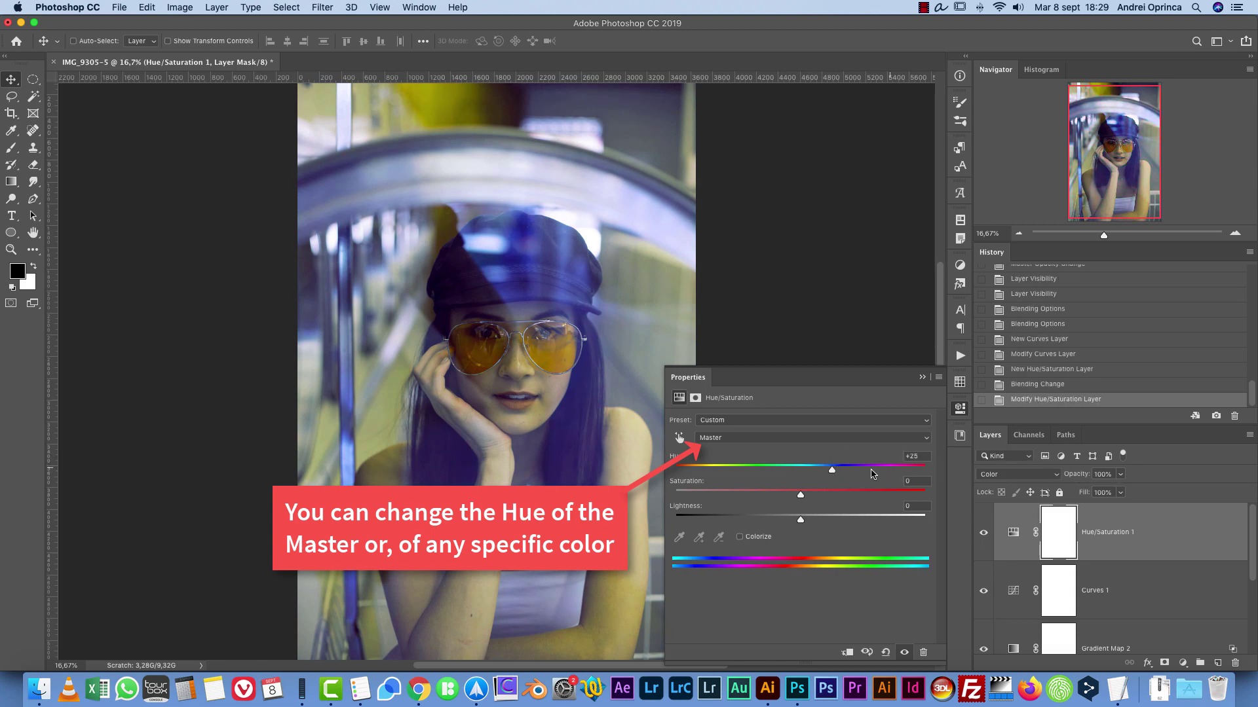
{"action": "left_click_drag", "start_coordinate": [824, 471], "coordinate": [786, 472]}
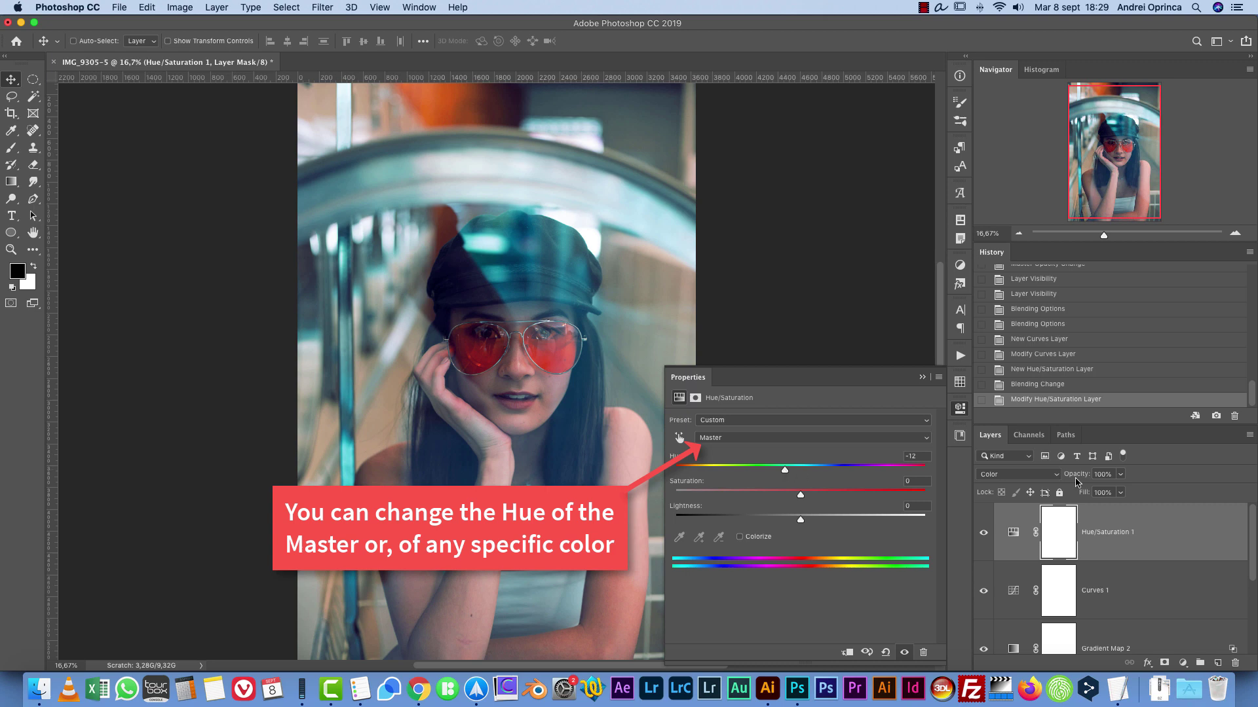
{"action": "left_click", "coordinate": [1121, 475]}
{"action": "left_click_drag", "start_coordinate": [1122, 490], "coordinate": [1072, 492]}
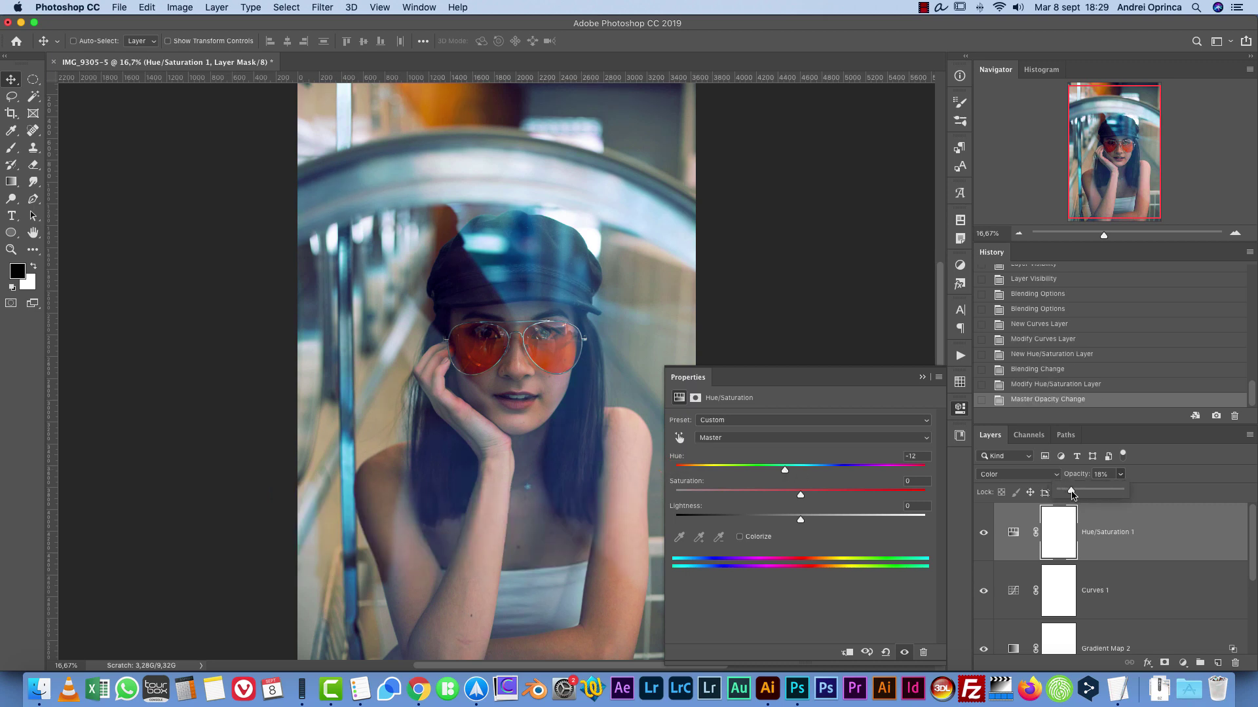
{"action": "mouse_move", "coordinate": [783, 471]}
{"action": "left_mouse_down"}
{"action": "mouse_move", "coordinate": [697, 472]}
{"action": "mouse_move", "coordinate": [887, 469]}
{"action": "mouse_move", "coordinate": [717, 470]}
{"action": "mouse_move", "coordinate": [774, 470]}
{"action": "mouse_move", "coordinate": [860, 497]}
{"action": "mouse_move", "coordinate": [725, 470]}
{"action": "mouse_move", "coordinate": [765, 471]}
{"action": "left_mouse_up"}
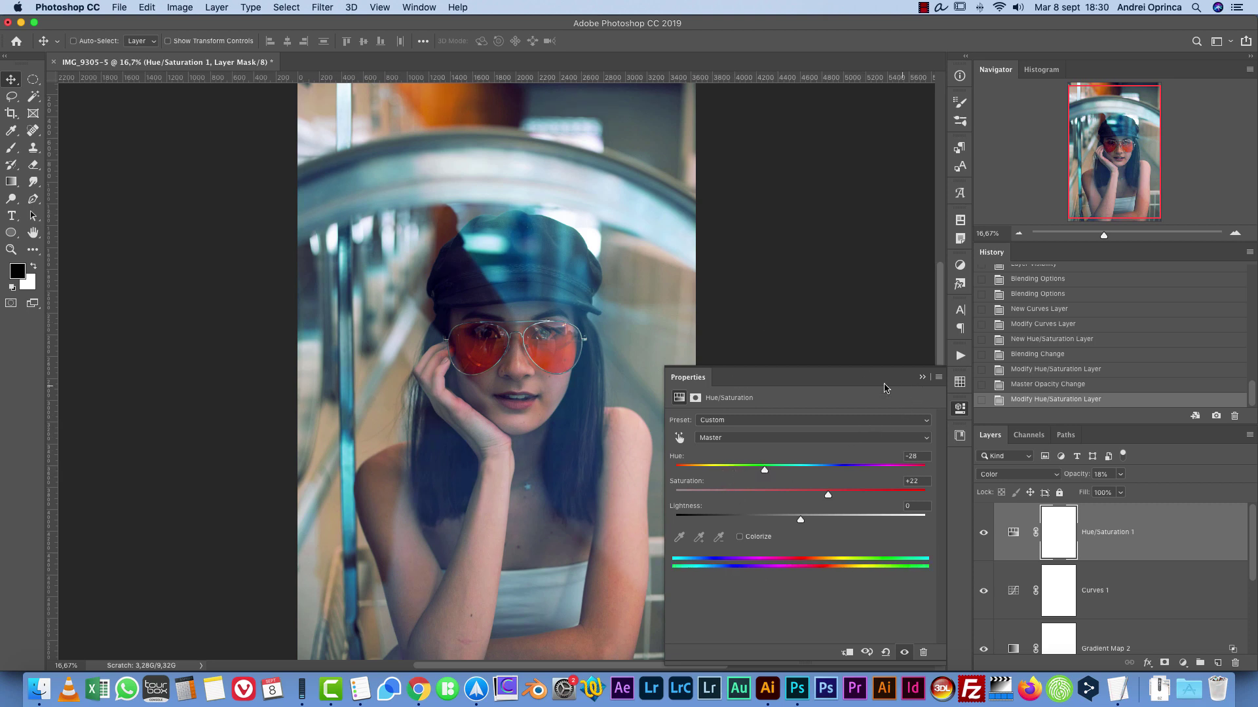
{"action": "left_click", "coordinate": [922, 378]}
Step: Compare the graded image with the original by hiding and restoring every layer except IMG_9305
{"action": "scroll", "coordinate": [1107, 566], "scroll_direction": "down", "scroll_amount": 3}
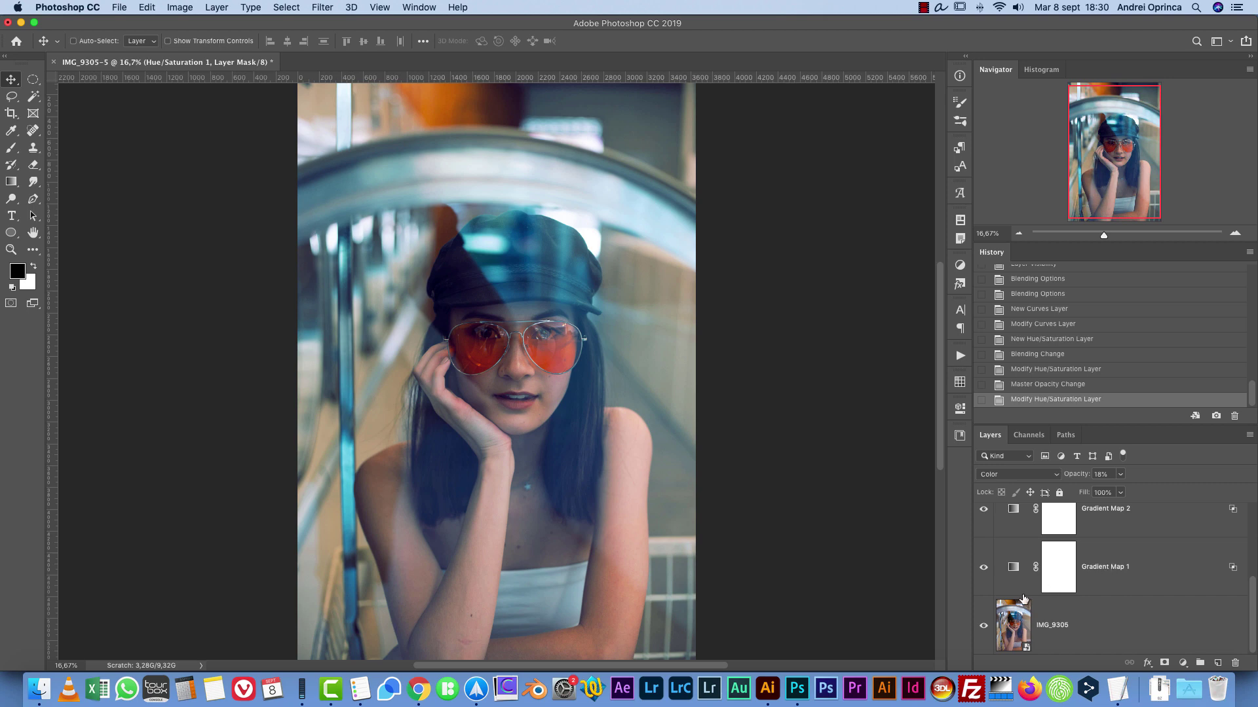
{"action": "left_click", "coordinate": [1065, 626]}
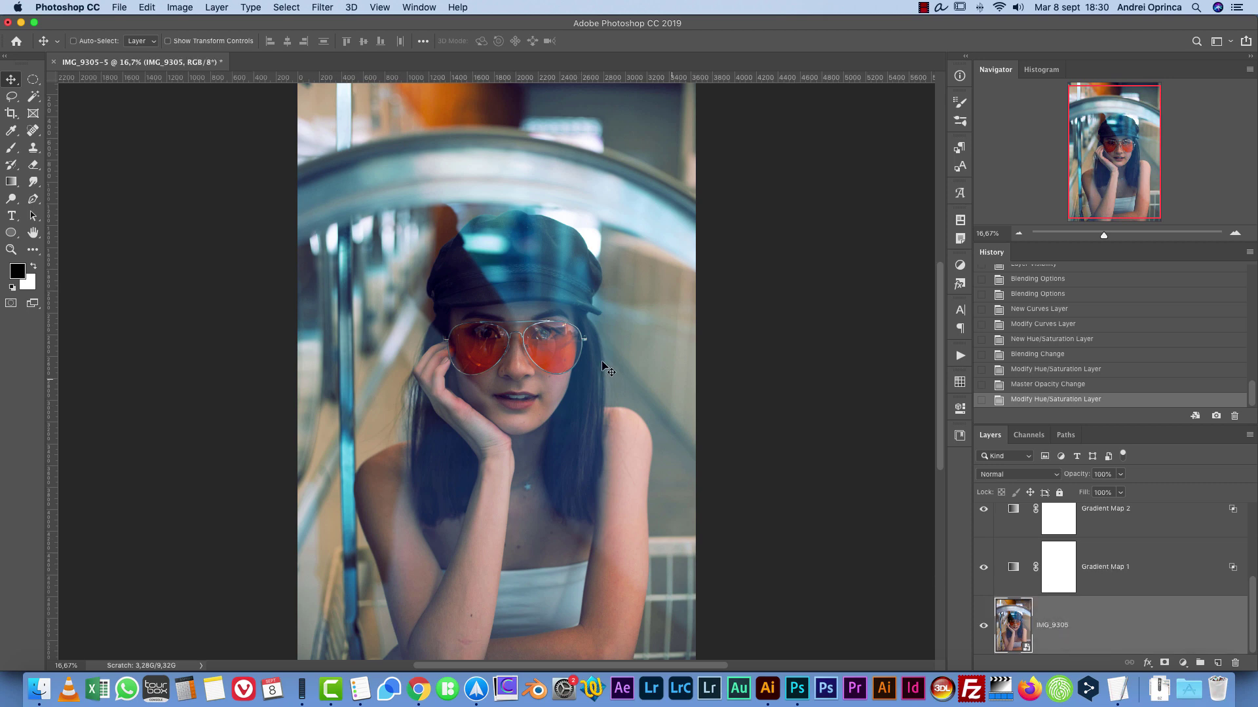
{"action": "left_click", "coordinate": [985, 627], "text": "alt"}
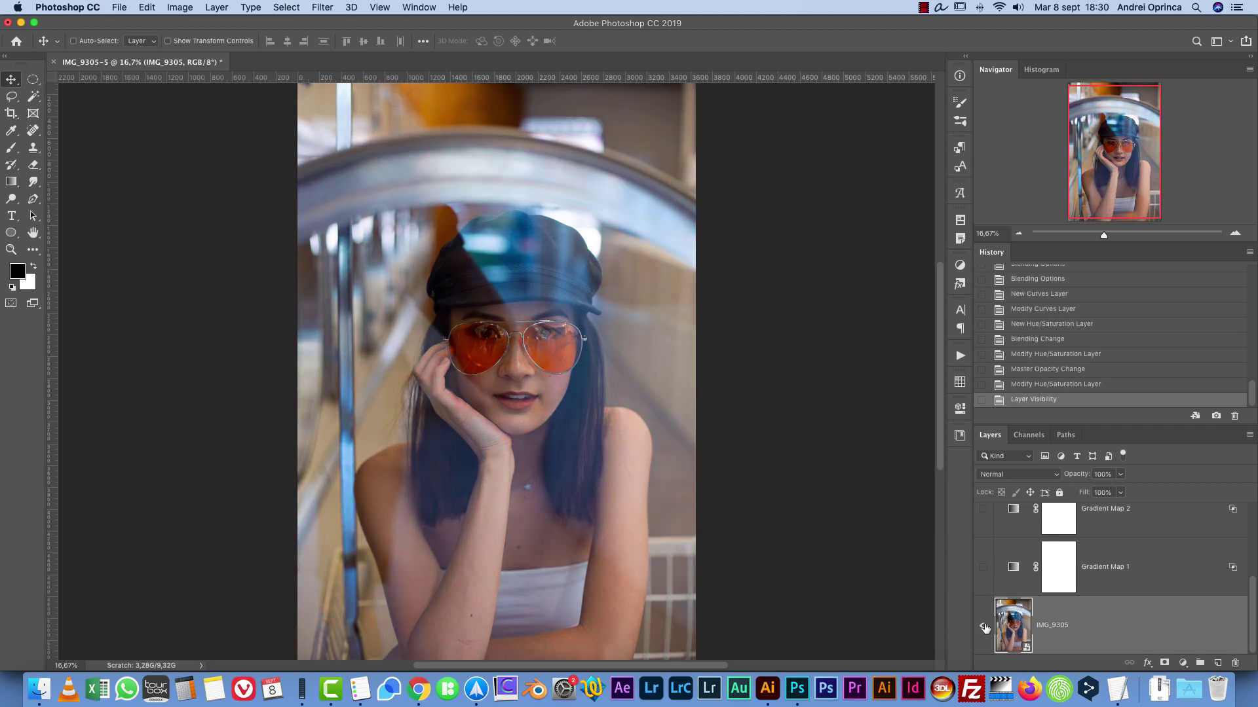
{"action": "left_click", "coordinate": [985, 627], "text": "alt"}
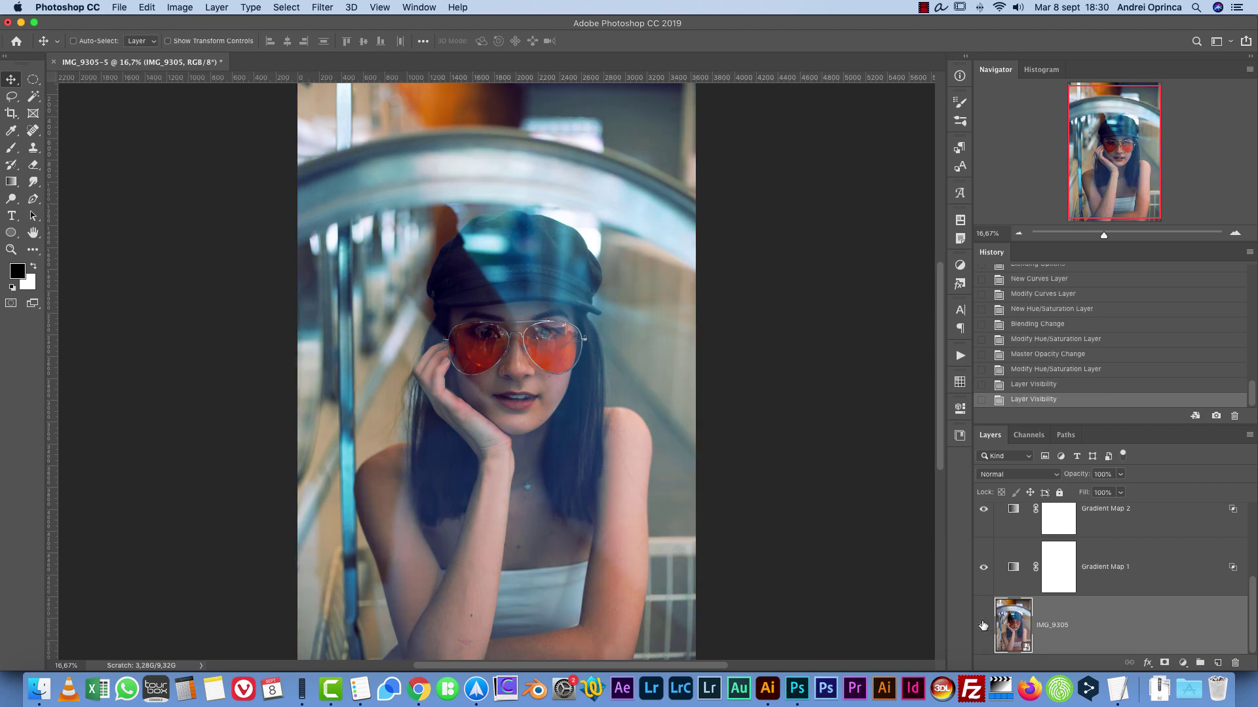
Step: Change the Gradient Map 2 layer's gradient to the Crystal winter Lutmix preset after trying Dry winter Lutmix
{"action": "double_click", "coordinate": [1019, 511]}
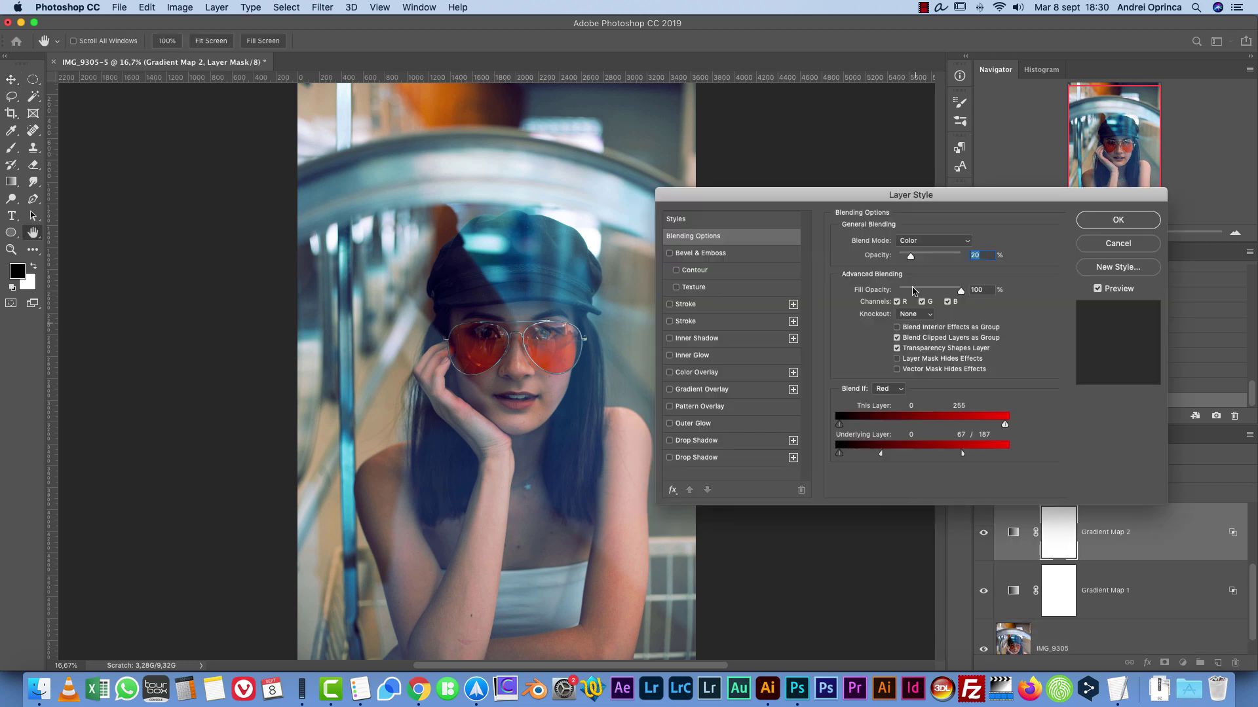
{"action": "key", "text": "Escape"}
{"action": "double_click", "coordinate": [1014, 531]}
{"action": "left_click", "coordinate": [856, 430]}
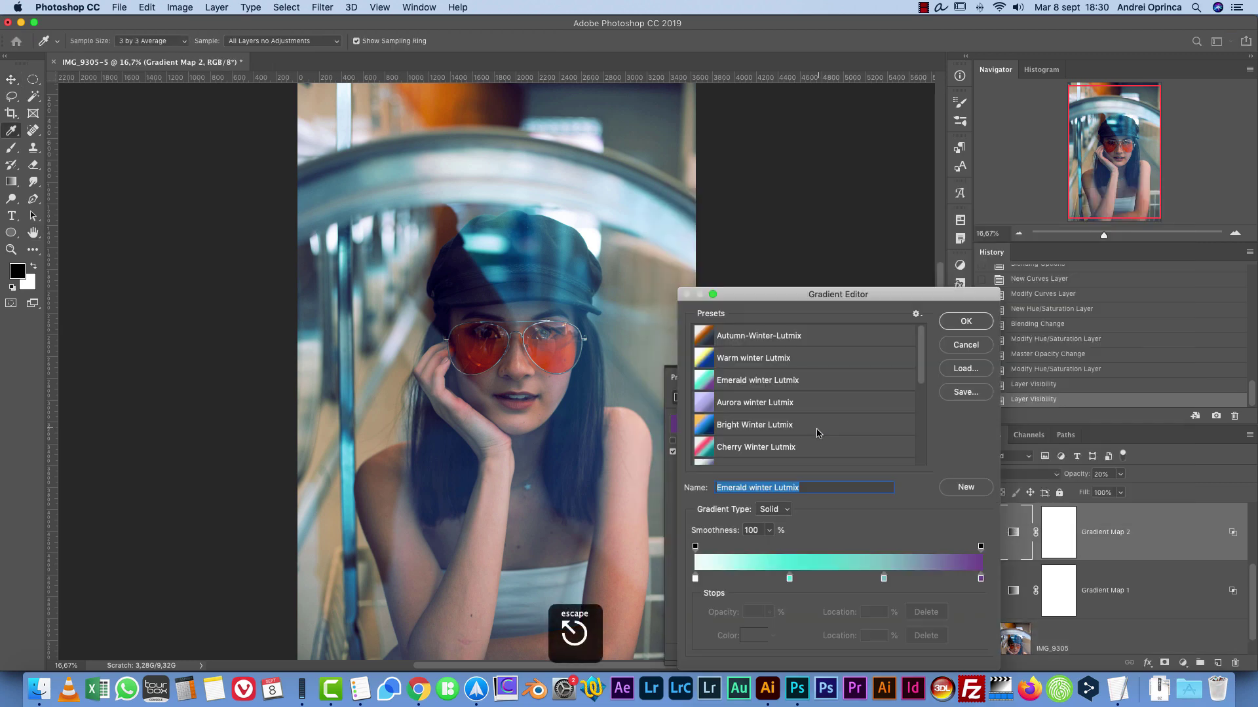
{"action": "scroll", "coordinate": [798, 450], "scroll_direction": "down", "scroll_amount": 3}
{"action": "left_click", "coordinate": [751, 425]}
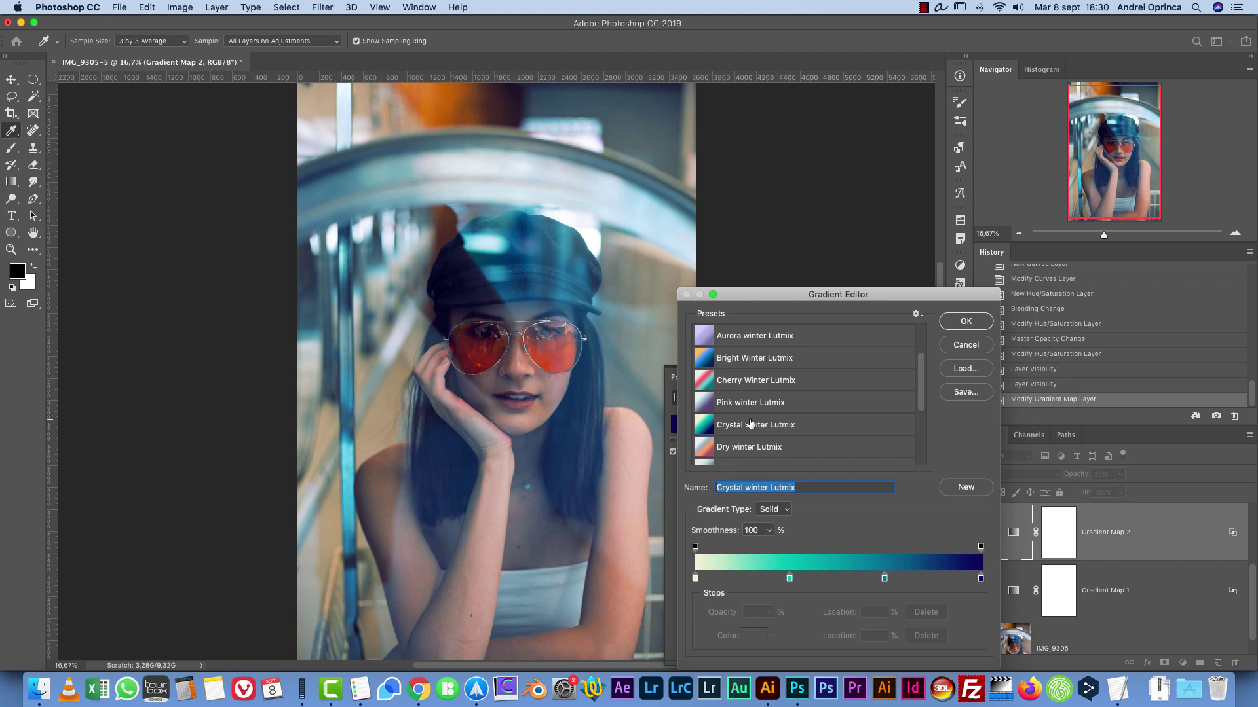
{"action": "left_click", "coordinate": [766, 448]}
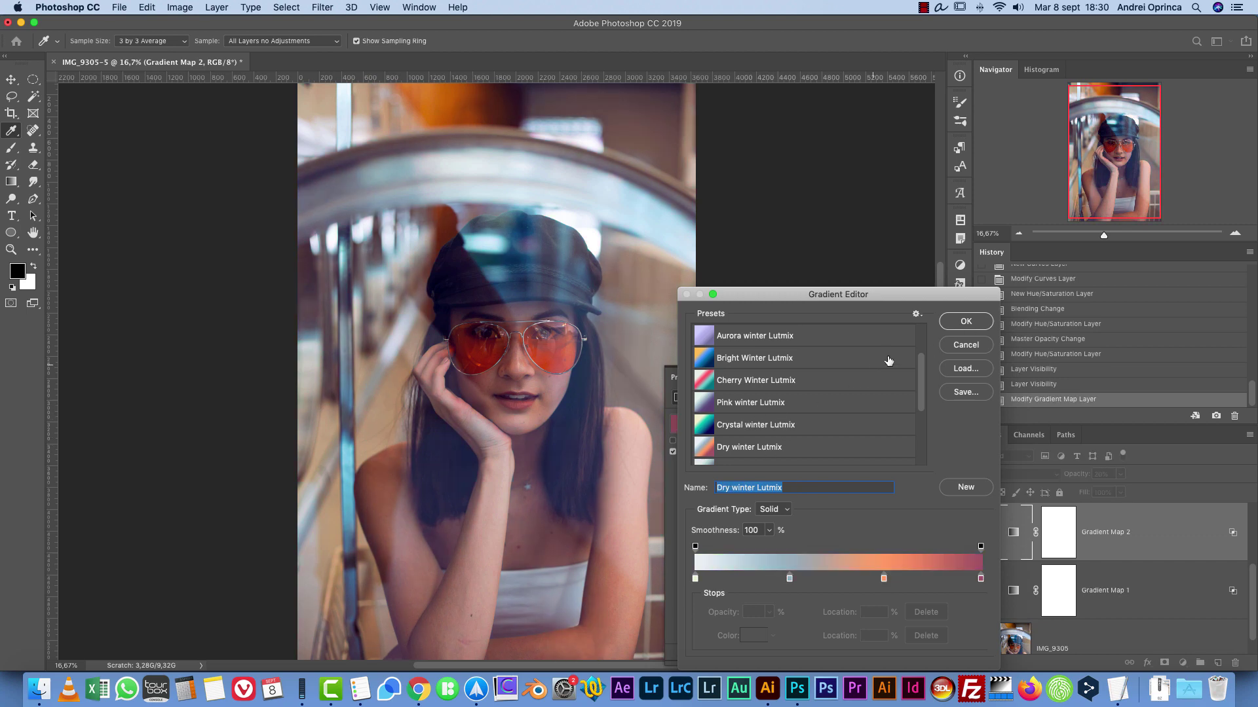
{"action": "left_click", "coordinate": [747, 424]}
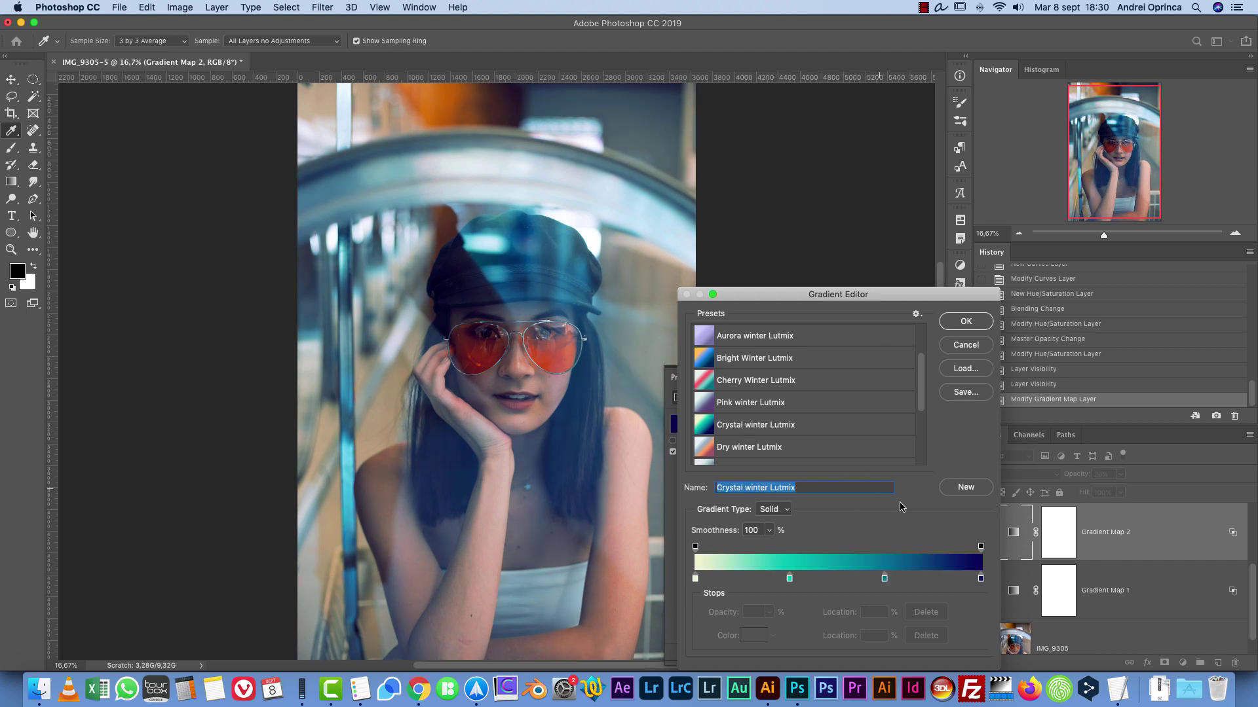
{"action": "left_click", "coordinate": [965, 321]}
Step: Change the Gradient Map 1 layer's gradient to the Autumn-Winter-Lutmix preset after trying Warm winter Lutmix
{"action": "left_click", "coordinate": [1011, 582]}
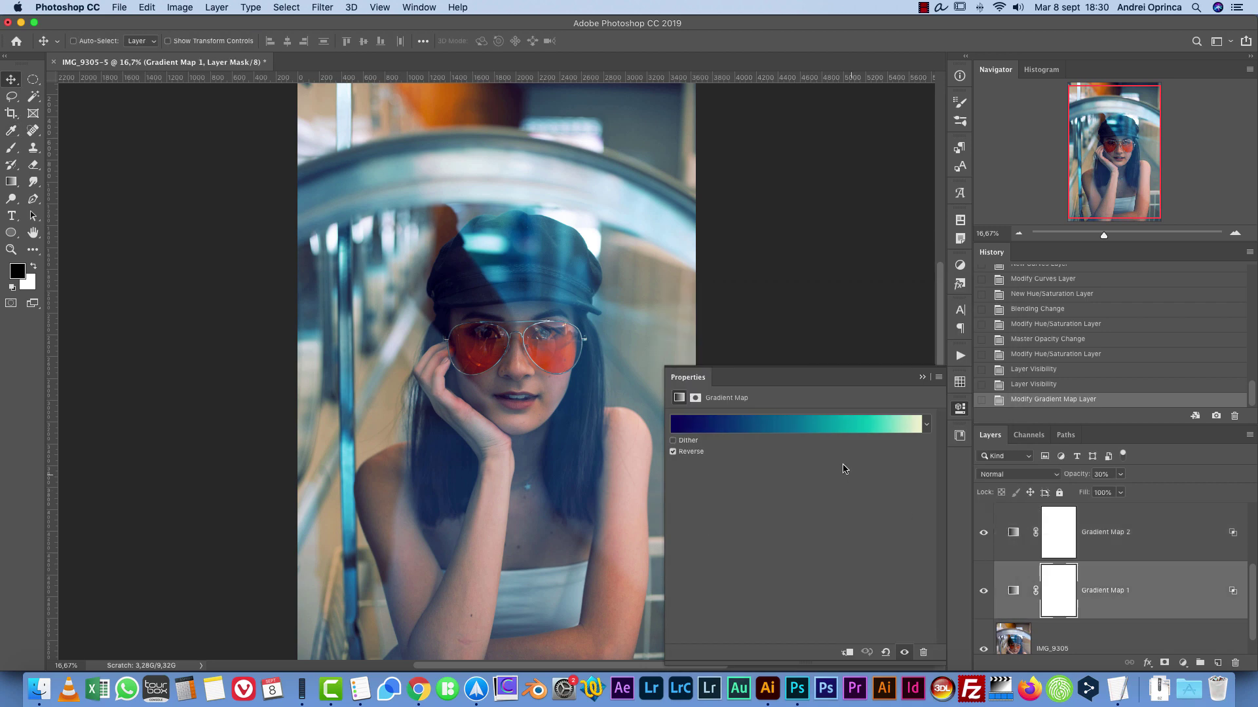
{"action": "left_click", "coordinate": [838, 427]}
{"action": "left_click", "coordinate": [838, 429]}
{"action": "left_click", "coordinate": [766, 367]}
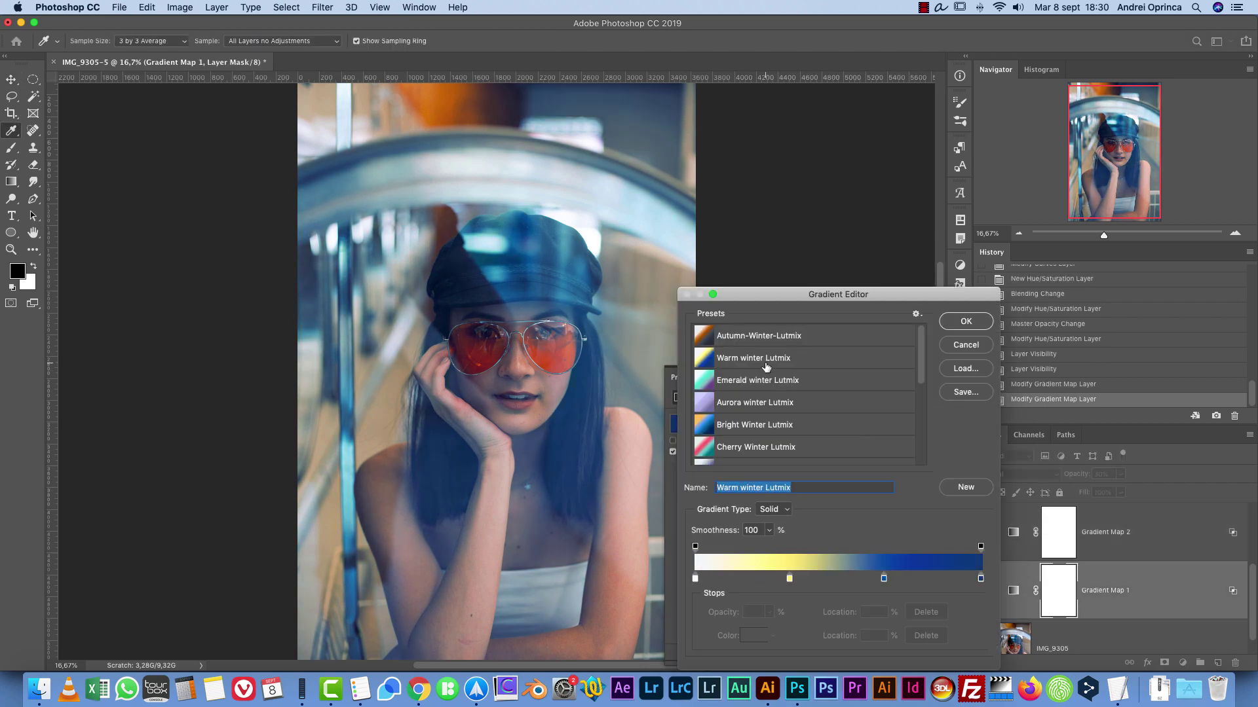
{"action": "left_click", "coordinate": [763, 339]}
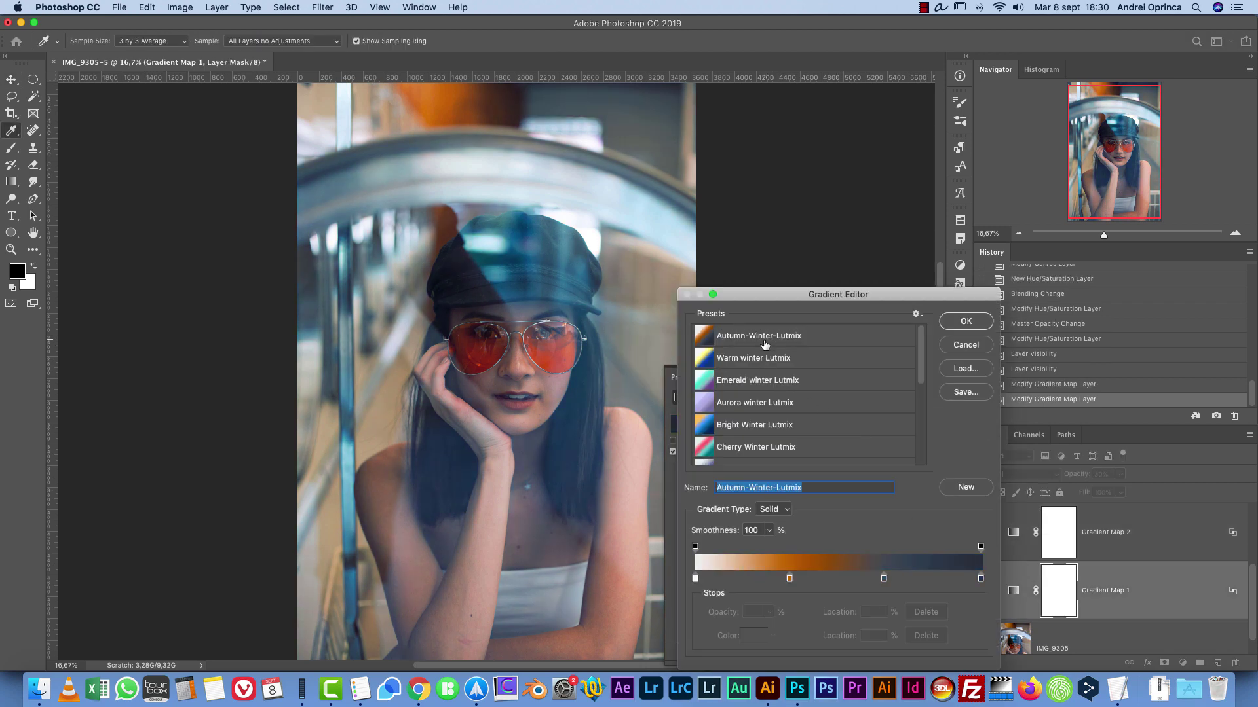
{"action": "left_click", "coordinate": [966, 320]}
Step: Increase the Master saturation of the Hue/Saturation 1 layer further and collapse its properties
{"action": "scroll", "coordinate": [1114, 544], "scroll_direction": "up", "scroll_amount": 4}
{"action": "left_click", "coordinate": [1115, 539]}
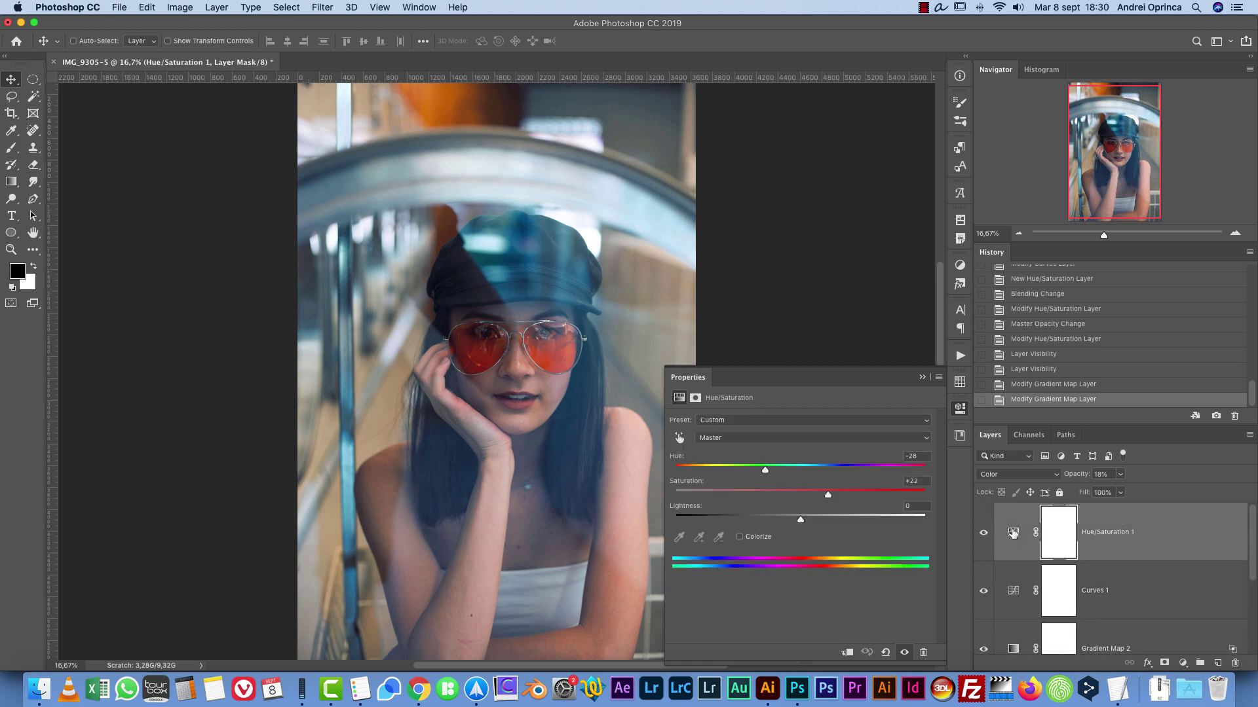
{"action": "left_click_drag", "start_coordinate": [827, 495], "coordinate": [872, 495]}
{"action": "left_click", "coordinate": [923, 378]}
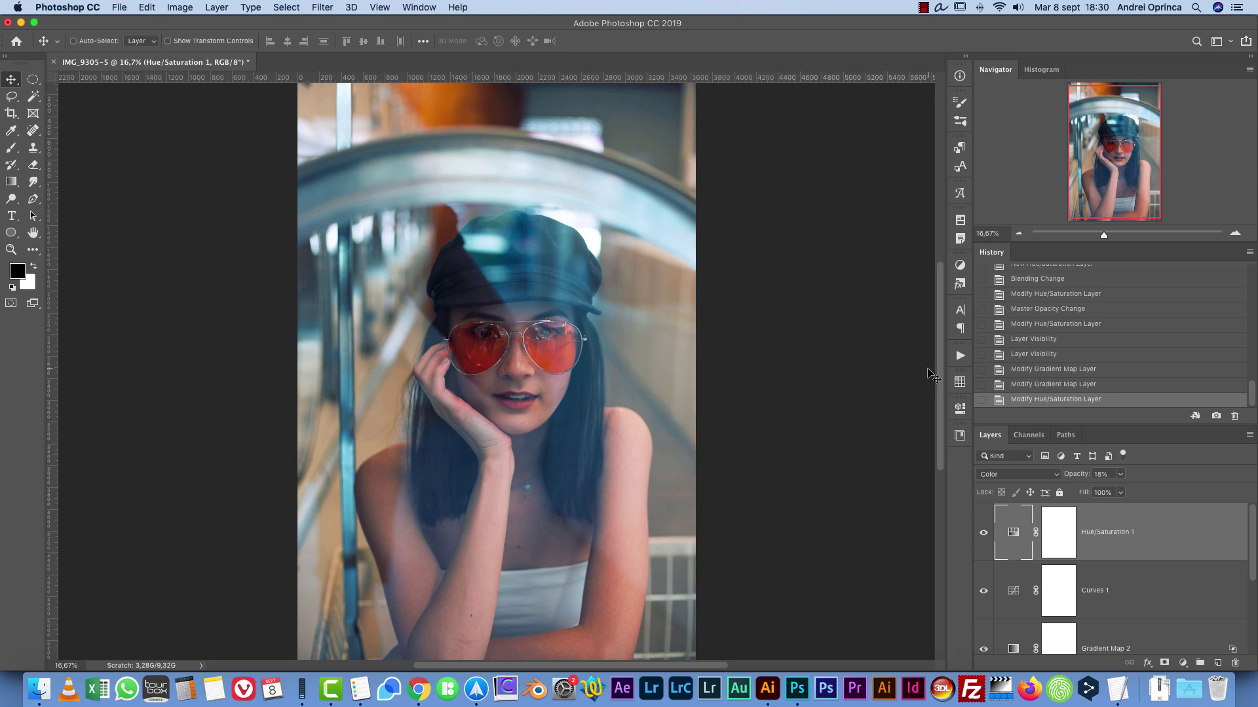
Step: Check the revised grade against the unedited IMG_9305 layer by toggling all the adjustment layers off and on
{"action": "scroll", "coordinate": [1028, 556], "scroll_direction": "down", "scroll_amount": 3}
{"action": "left_click", "coordinate": [983, 626]}
{"action": "left_click", "coordinate": [983, 625]}
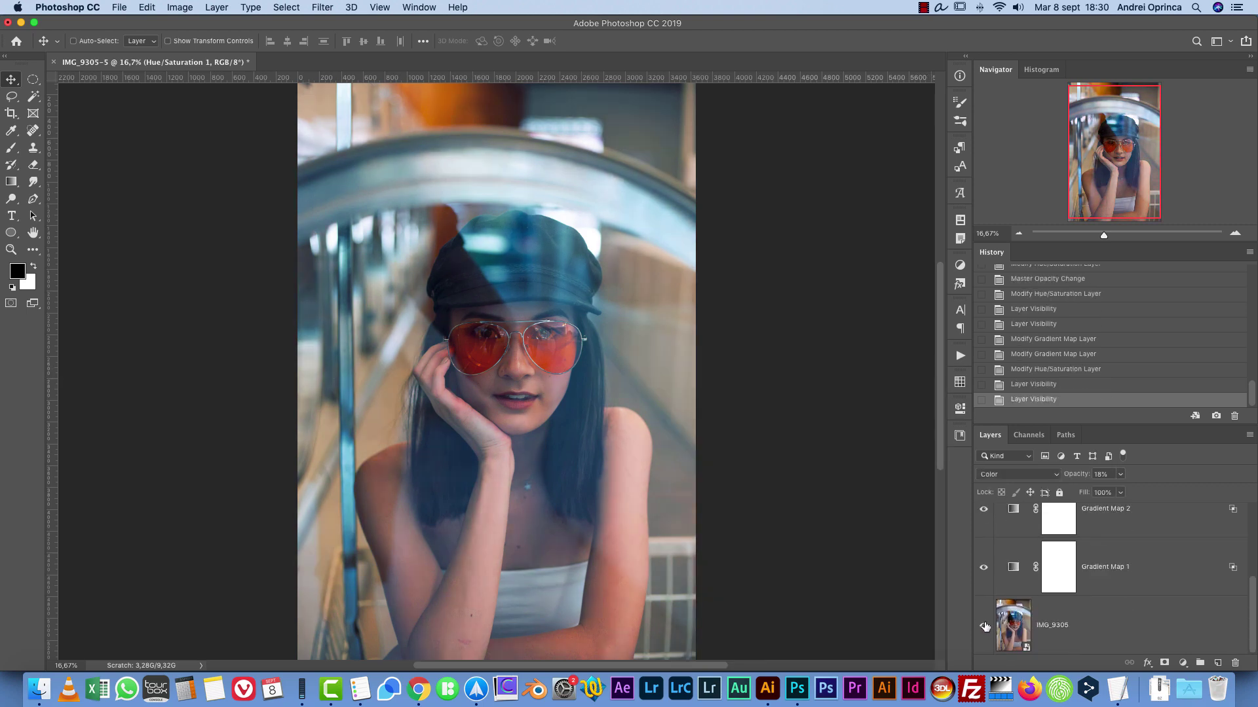